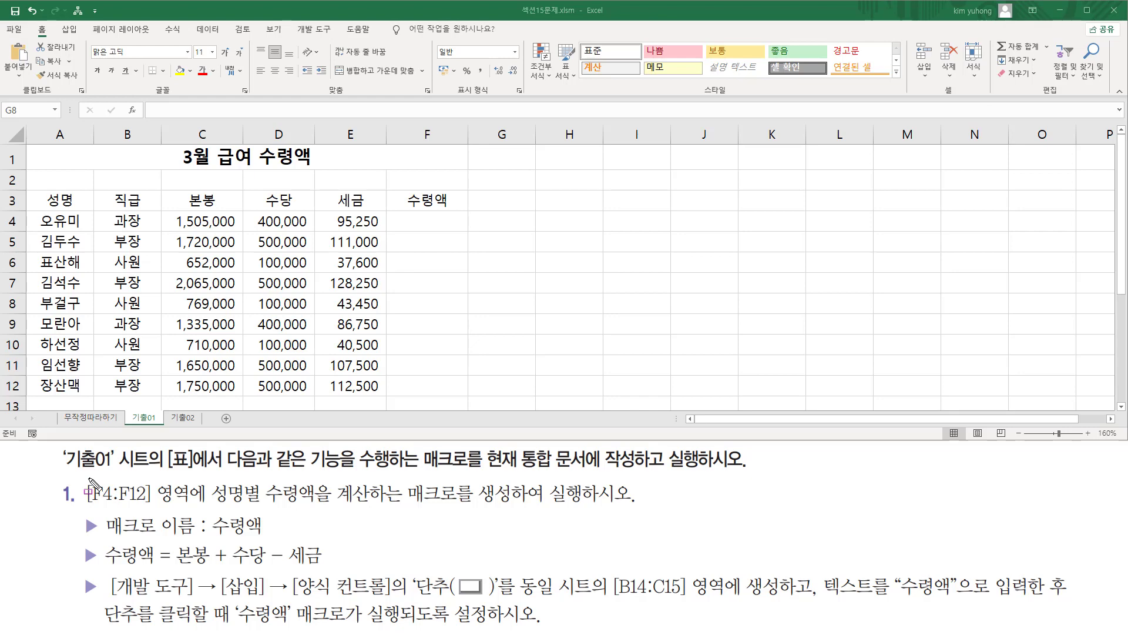
- Read the task requirements for the 수령액 macro on sheet 기출01, including its F4:F12 target range, formula and button specification
drag(62, 468, 150, 469)
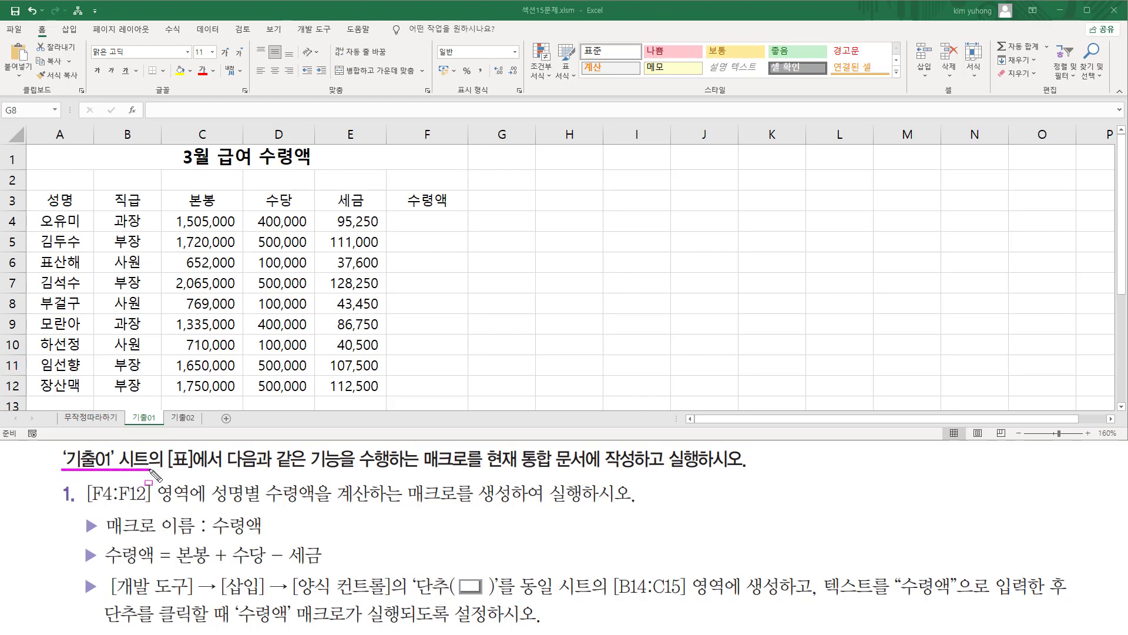
drag(127, 410, 164, 425)
drag(231, 471, 590, 471)
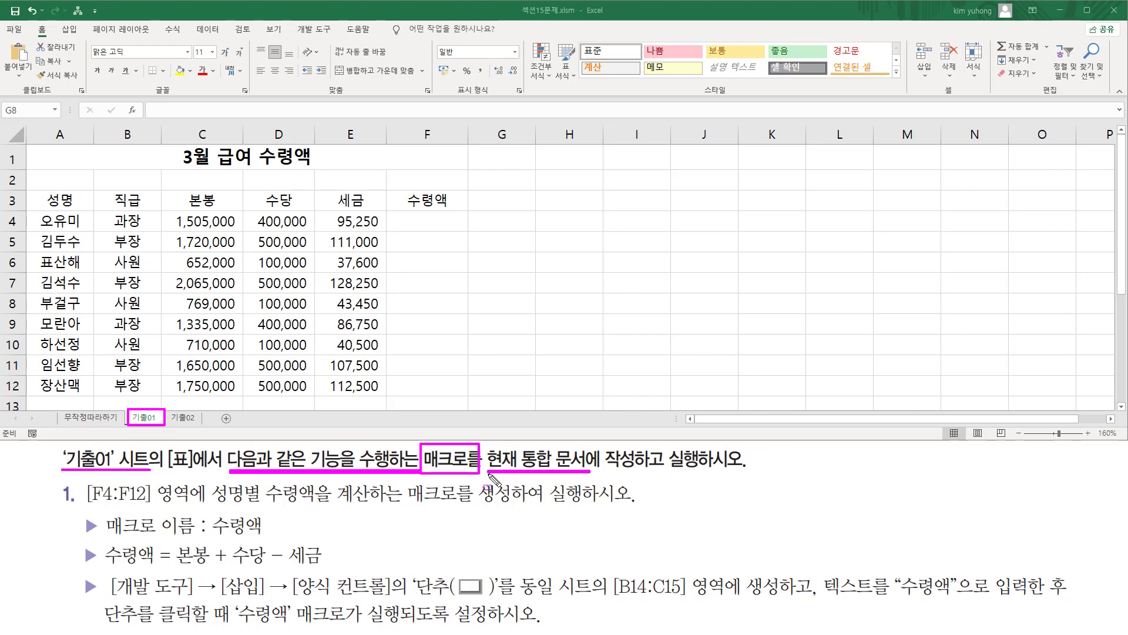
drag(487, 477, 747, 477)
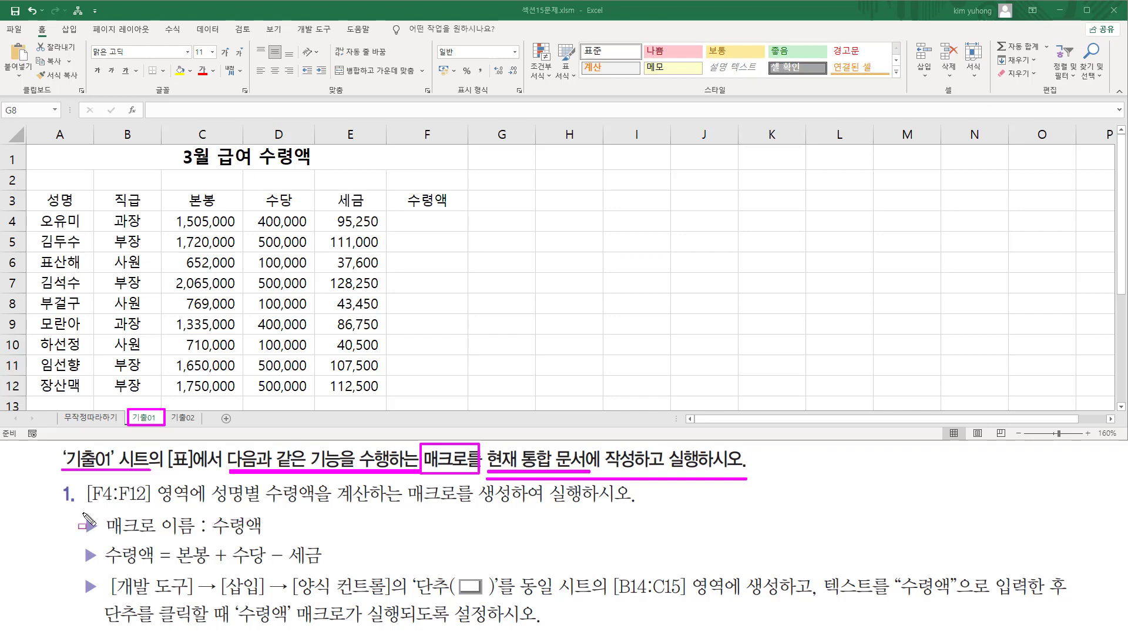
key(Escape)
key(ctrl+shift+d)
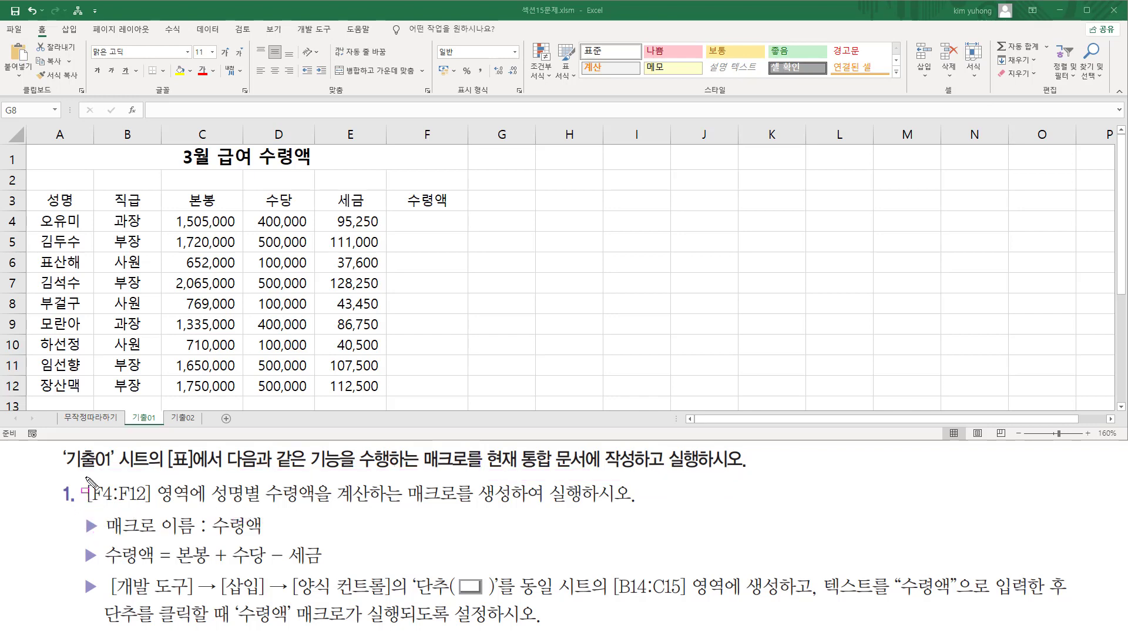
drag(85, 477, 194, 509)
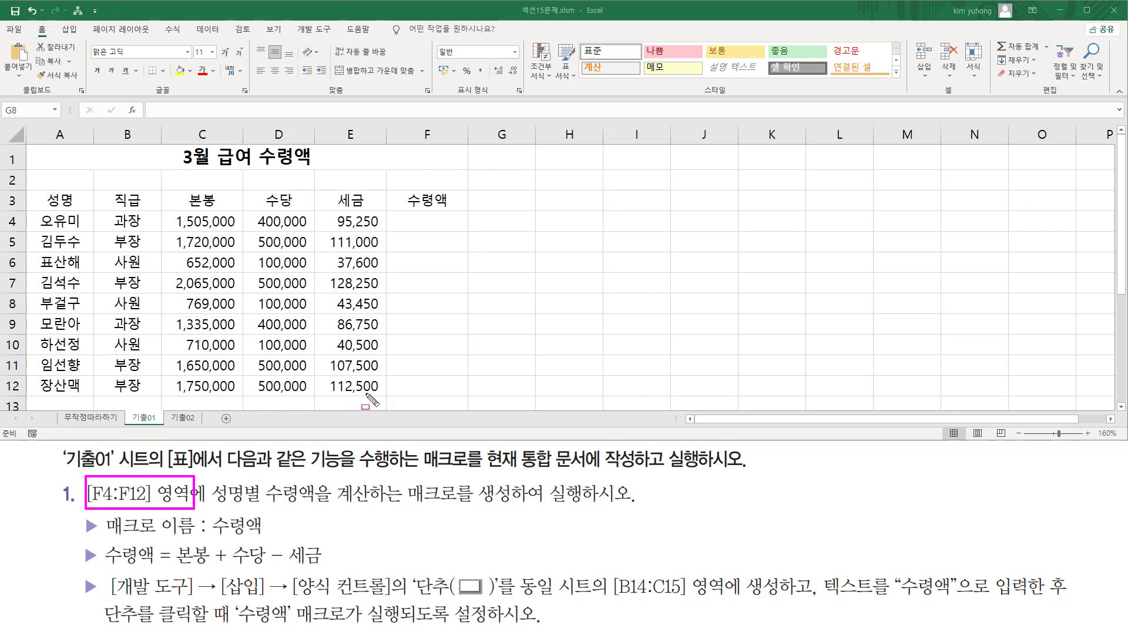
drag(394, 215, 462, 390)
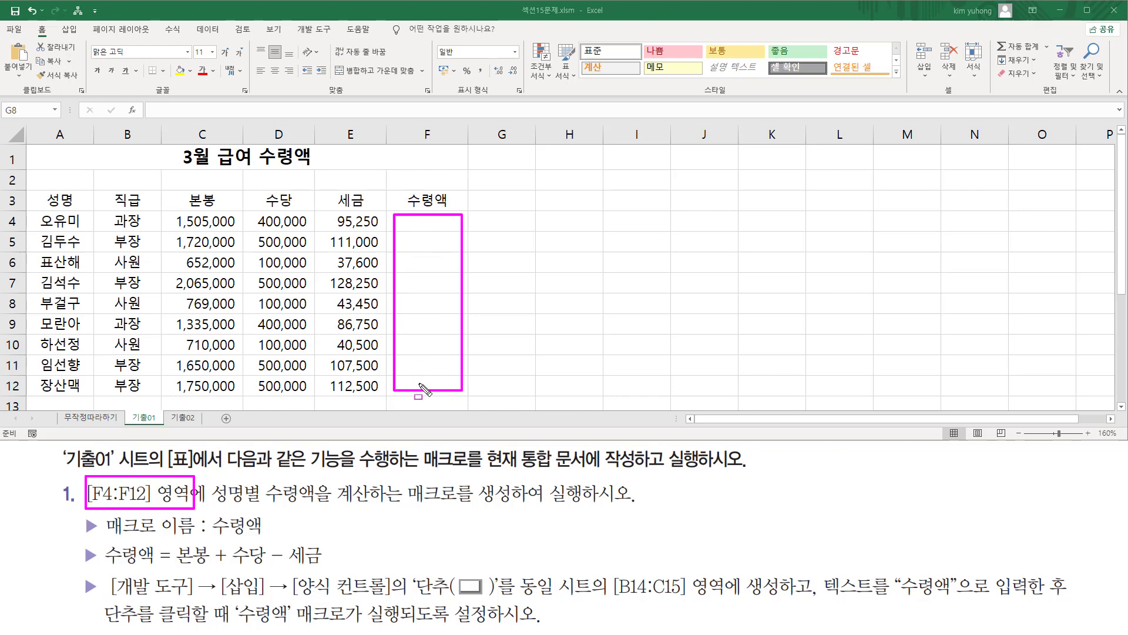
drag(209, 506, 639, 510)
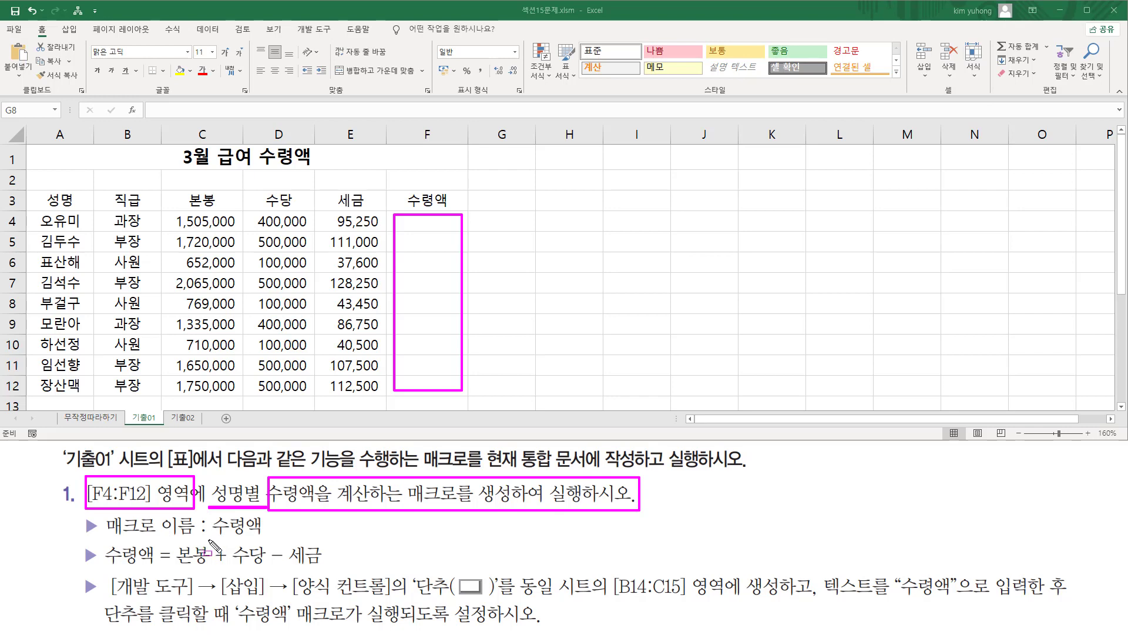
drag(208, 538, 267, 539)
drag(172, 567, 321, 568)
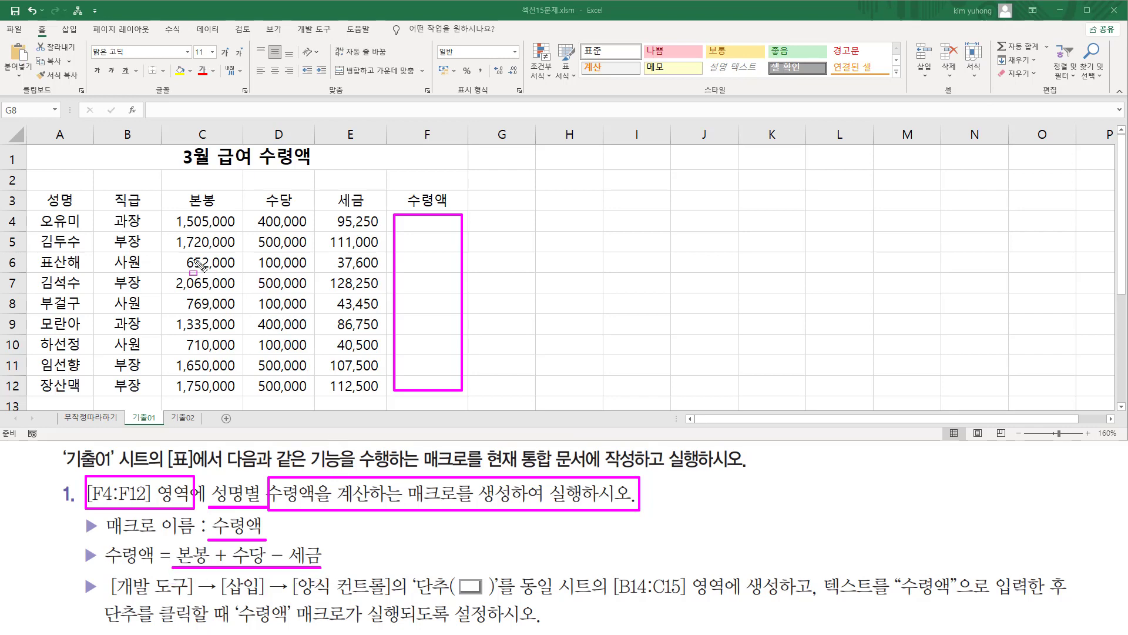
drag(162, 212, 386, 231)
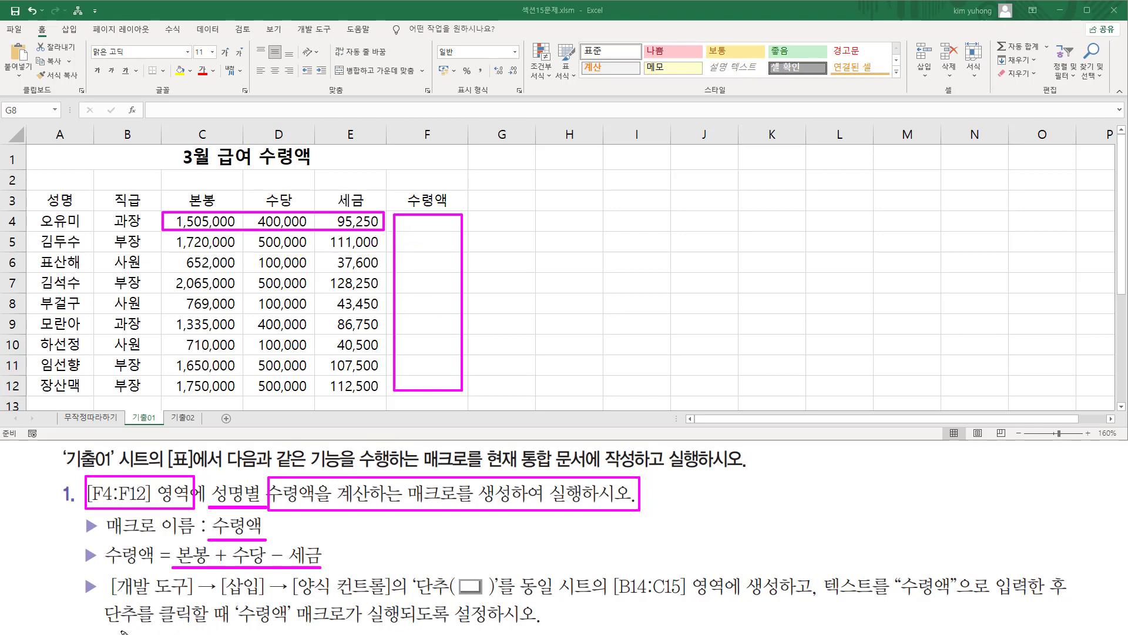
mouse_move(120, 607)
mouse_down()
mouse_move(130, 597)
mouse_move(513, 594)
mouse_move(516, 612)
mouse_move(497, 600)
mouse_up()
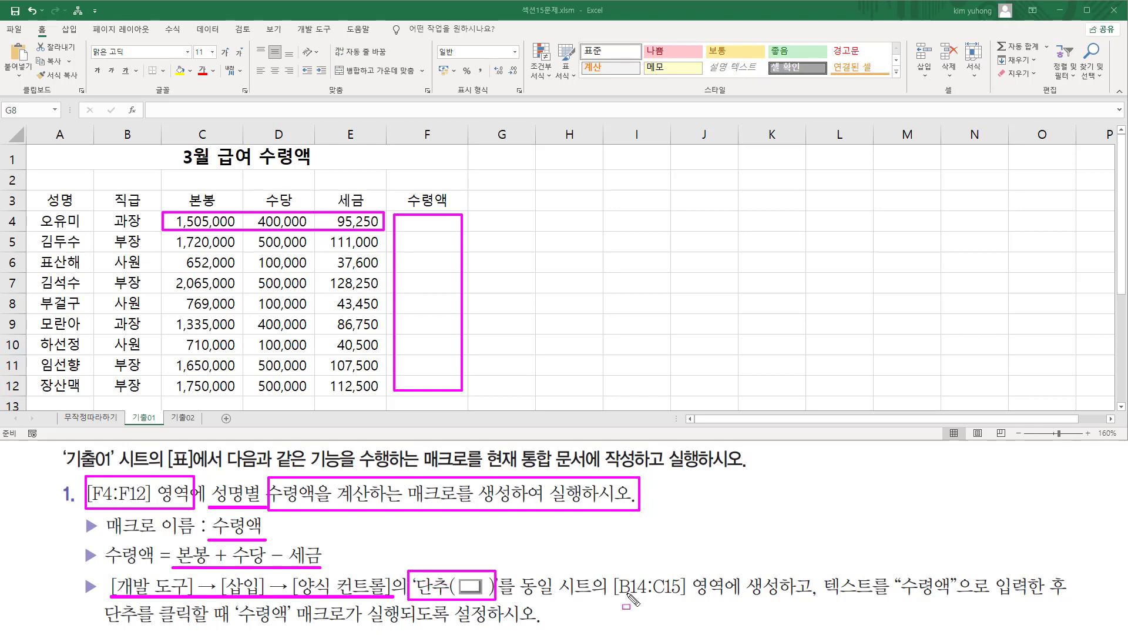
drag(611, 599, 788, 596)
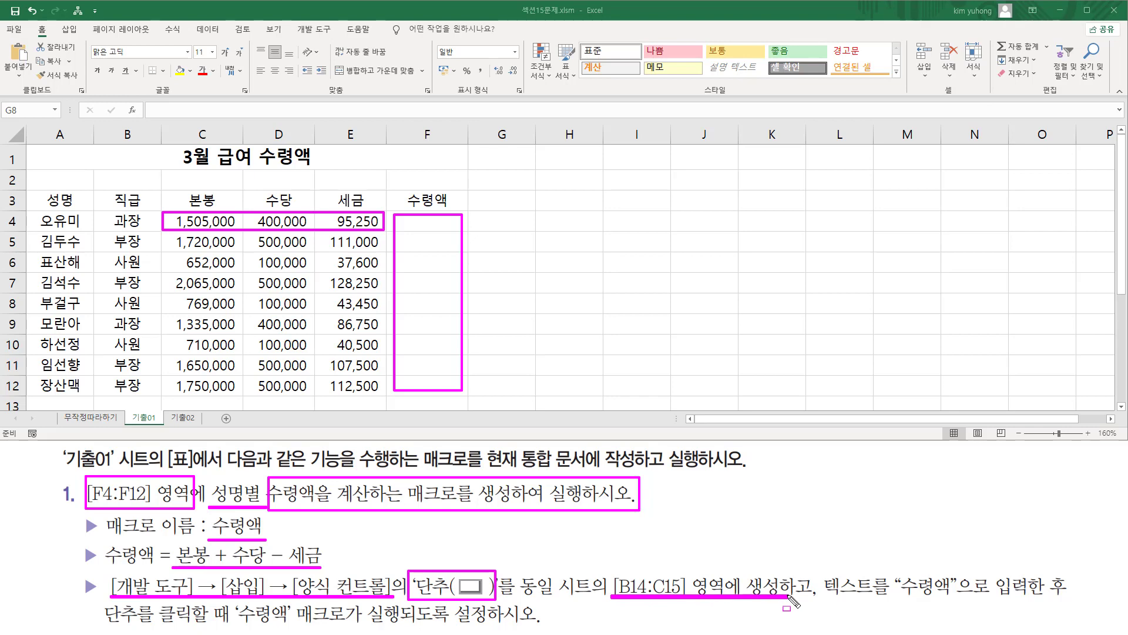
- Locate the B14:C15 range below the table and check the required button text and macro assignment
key(Escape)
scroll(231, 339, down, 2)
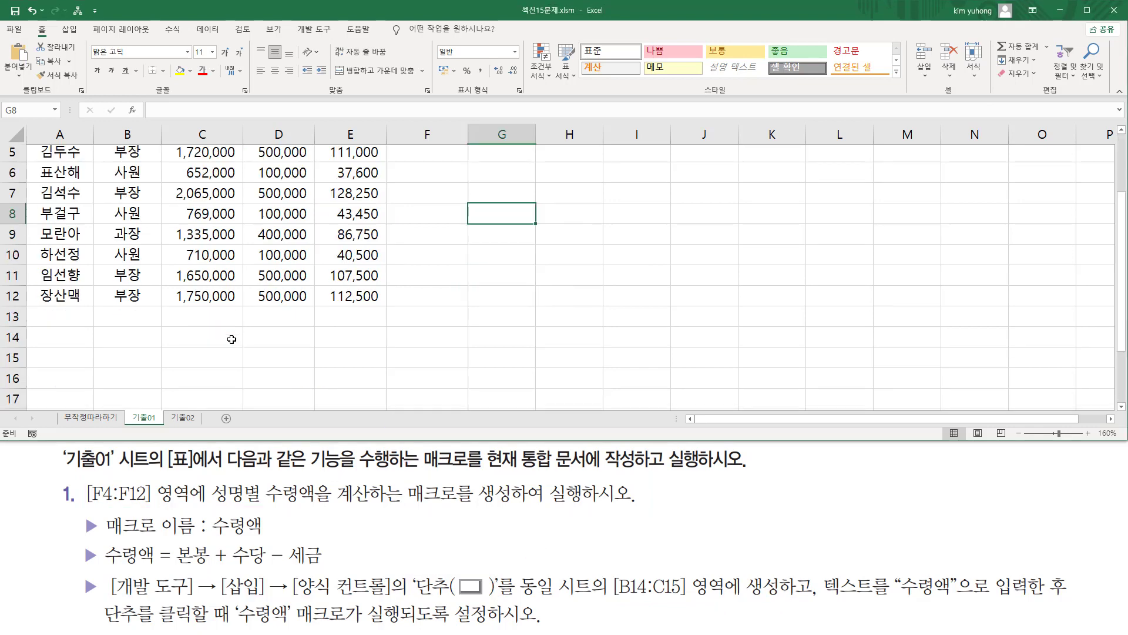
scroll(232, 340, down, 1)
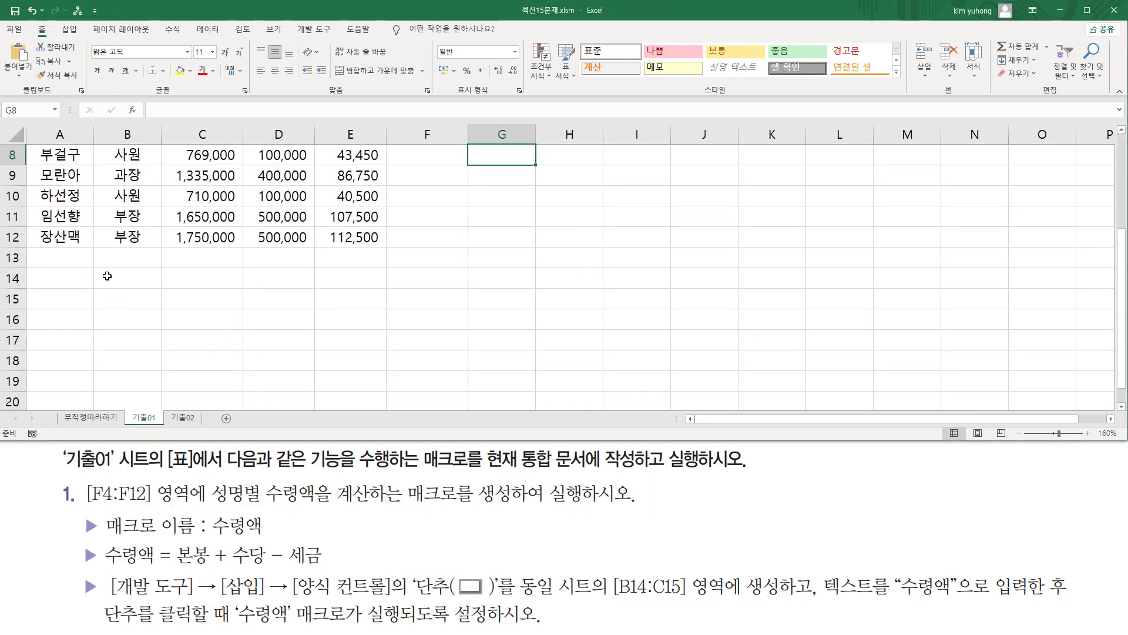
drag(107, 276, 219, 304)
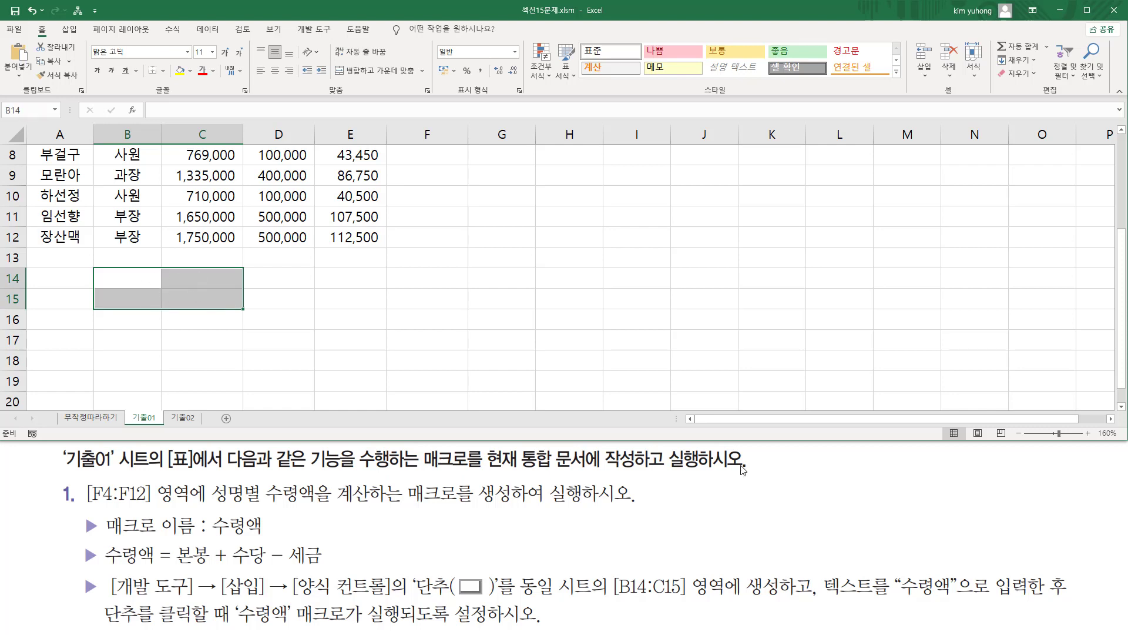
mouse_move(822, 597)
mouse_down()
mouse_move(888, 598)
mouse_move(917, 581)
mouse_move(1068, 599)
mouse_up()
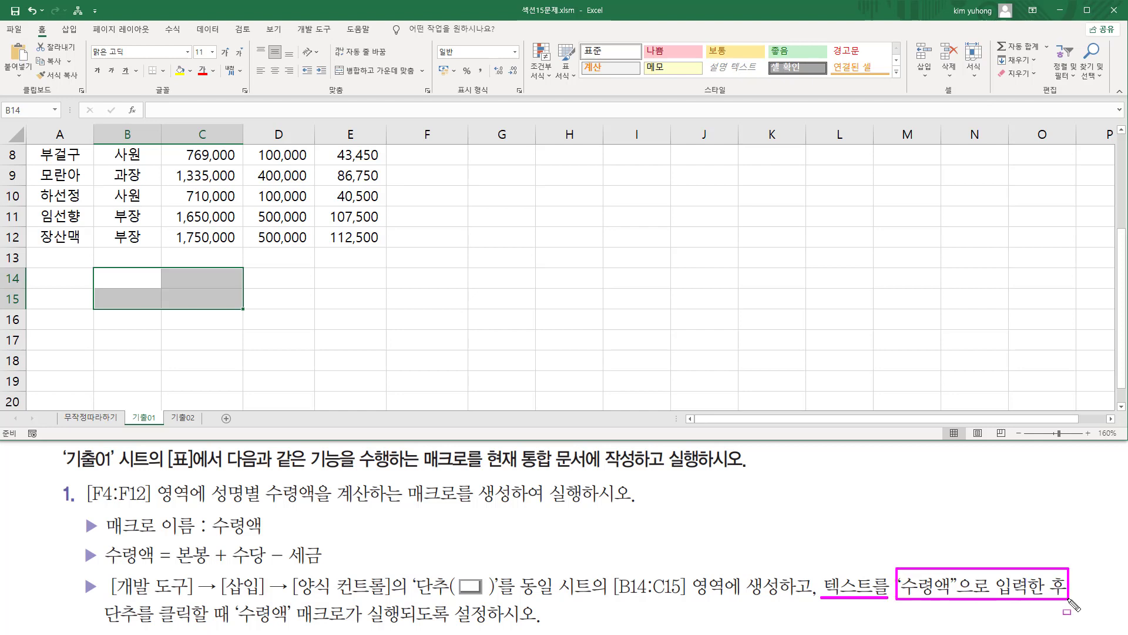
drag(101, 626, 563, 626)
key(Escape)
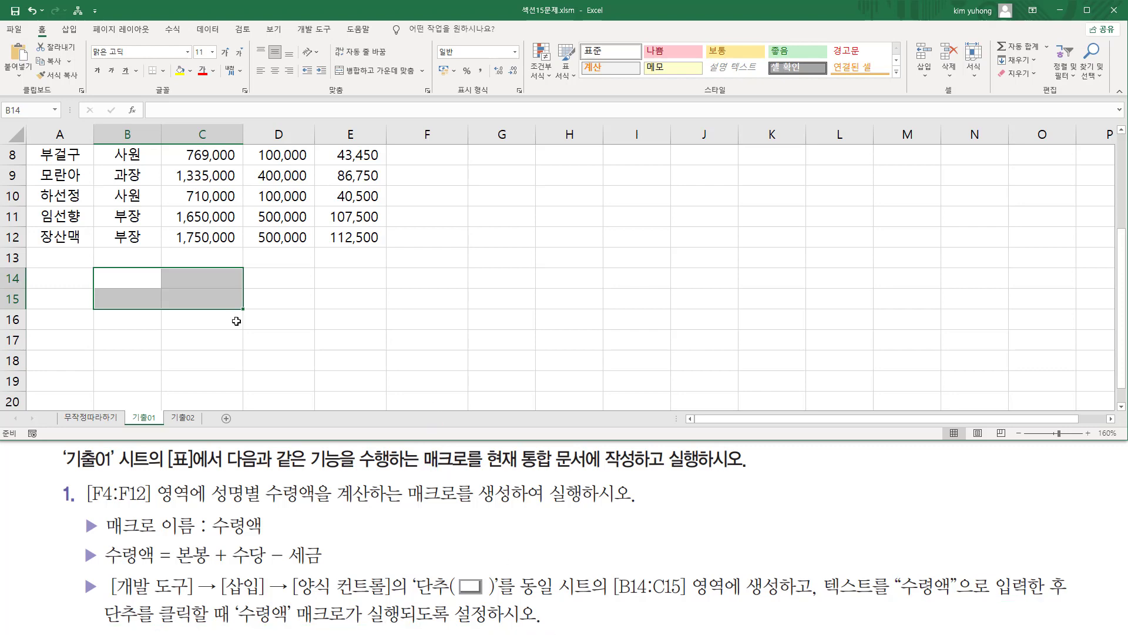
click(268, 304)
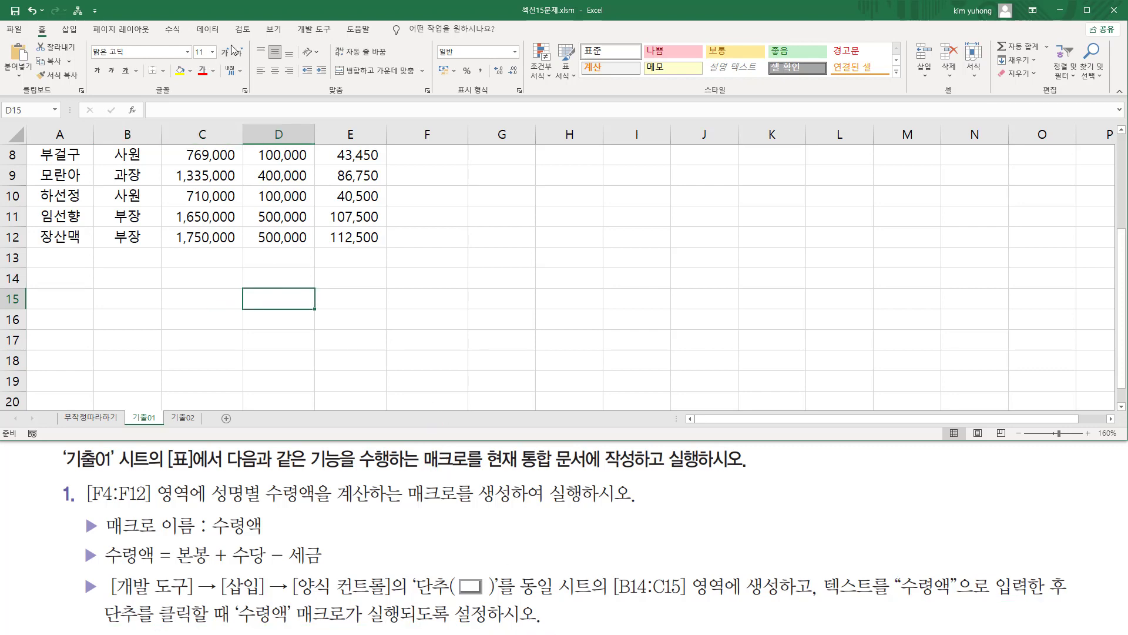
- Insert a form control button exactly covering cells B14:C15
click(320, 34)
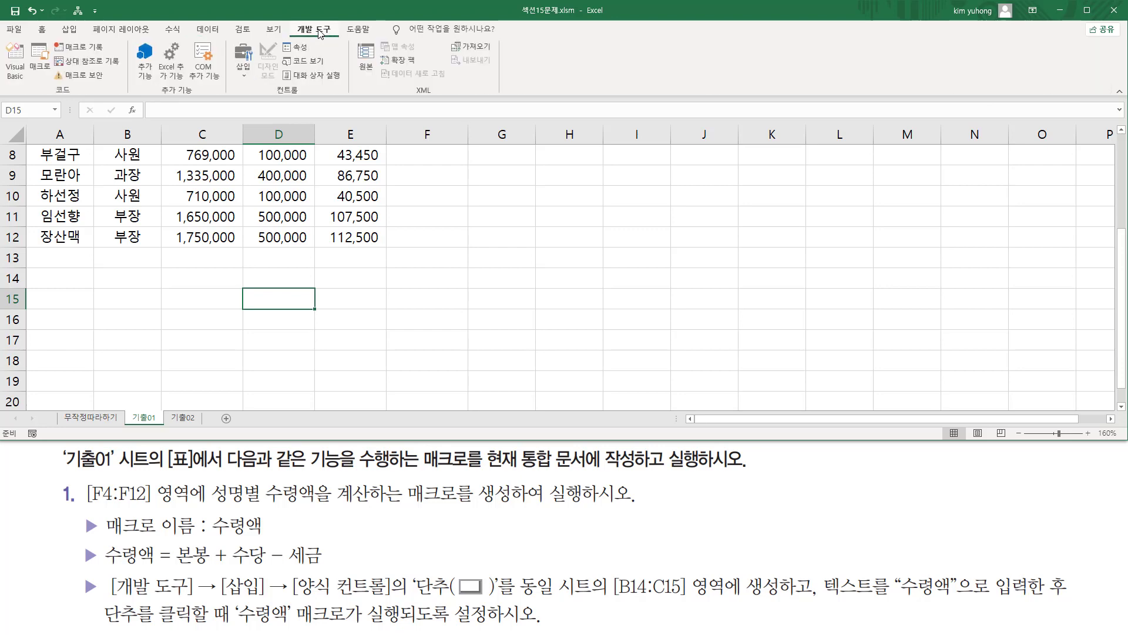
click(243, 71)
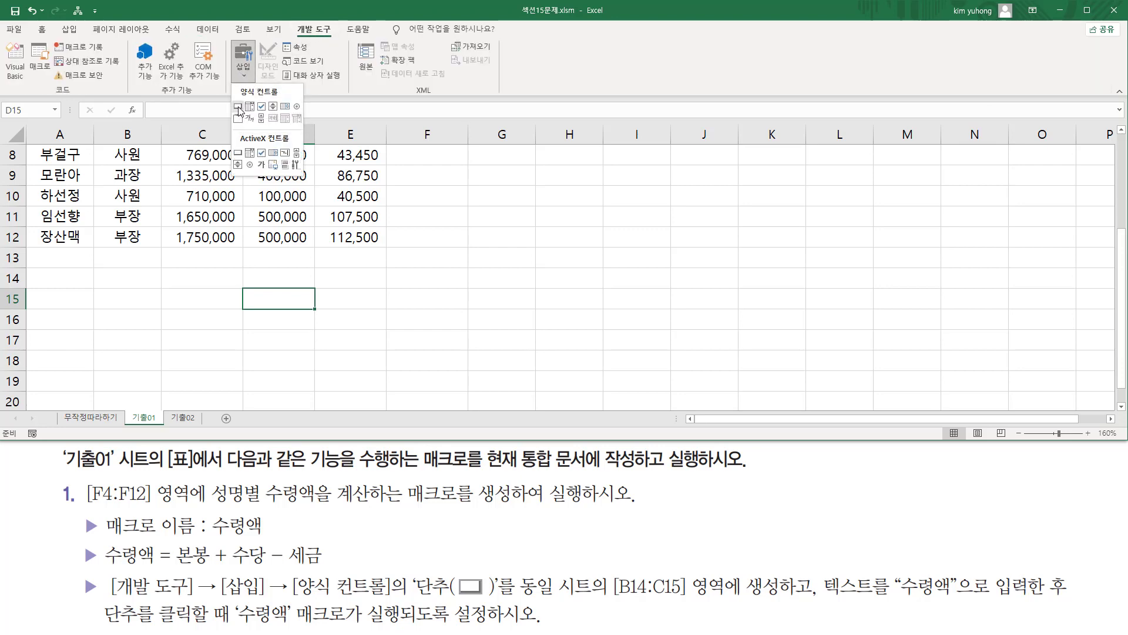
click(238, 107)
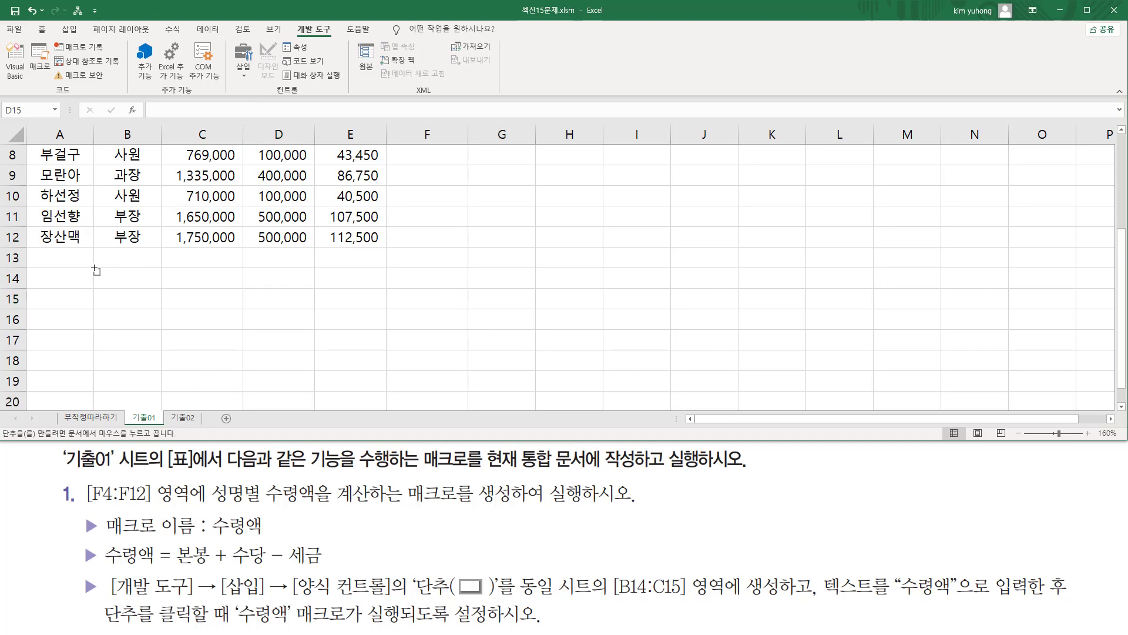
drag(93, 268, 225, 308)
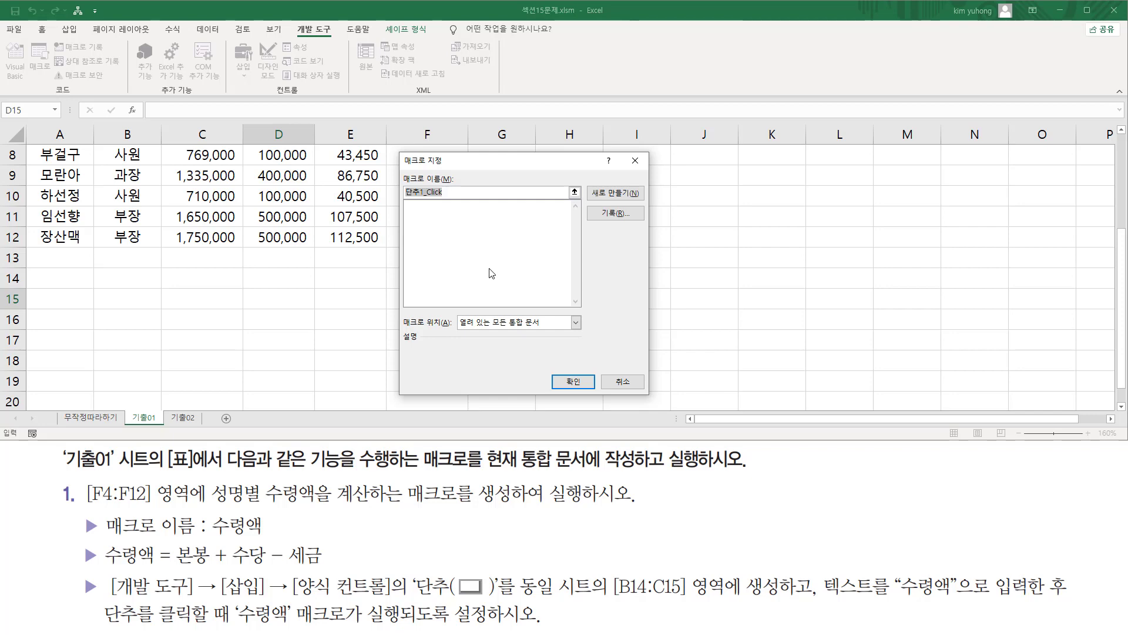
- Assign the button a new macro named 수령액 and start recording it in the current workbook
text(tn)
key(BackSpace)
key(Hangul)
text(ㅅ)
text(액)
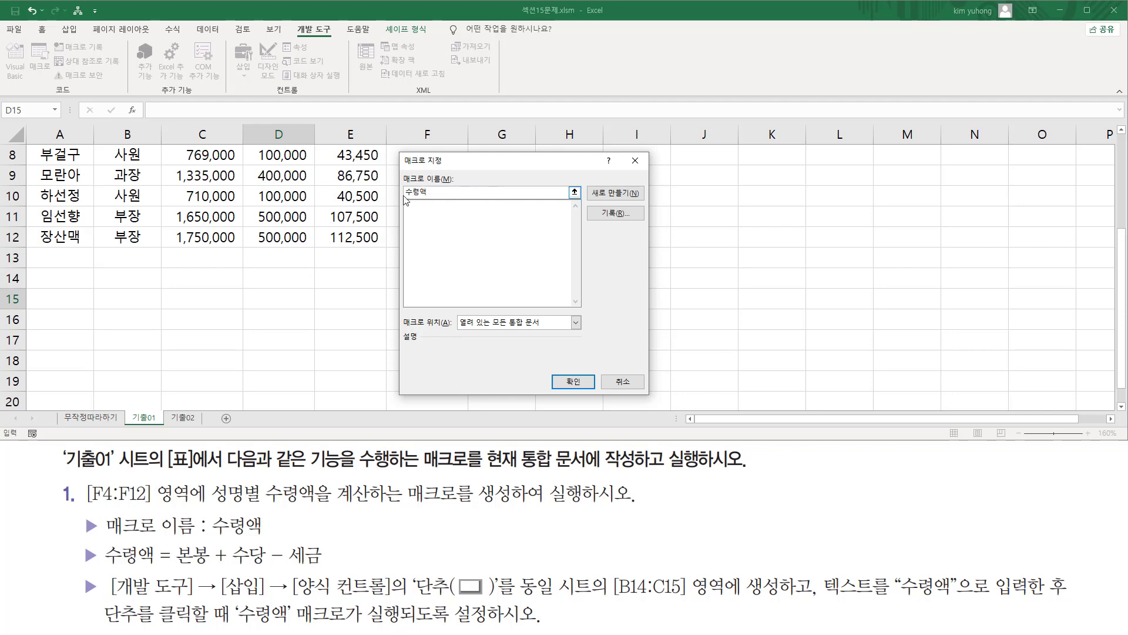
click(614, 214)
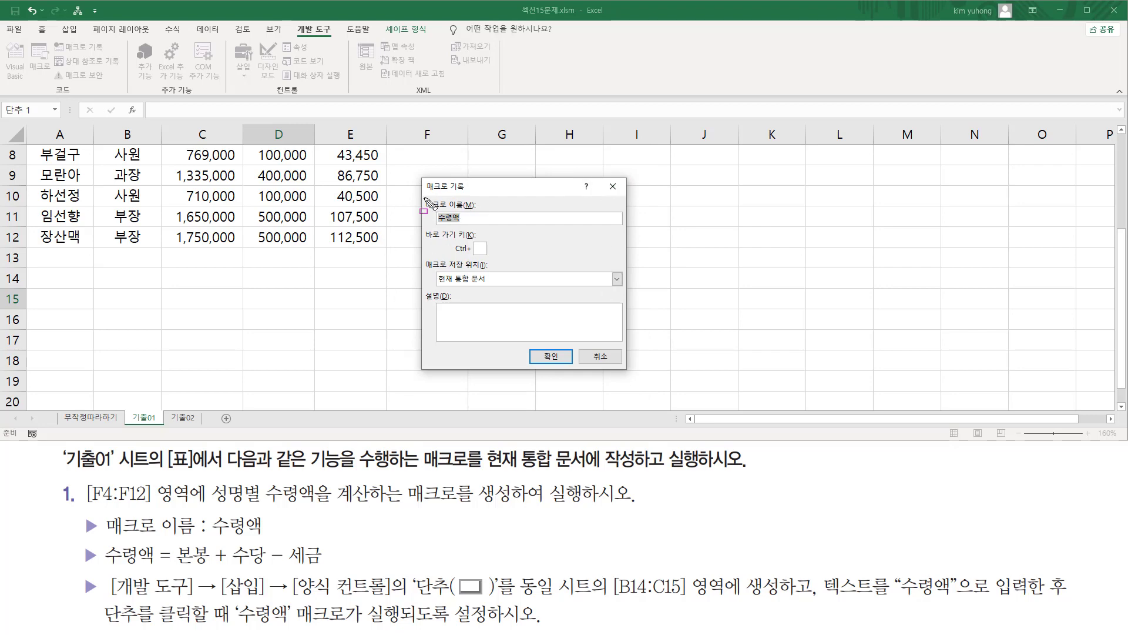
drag(423, 197, 484, 224)
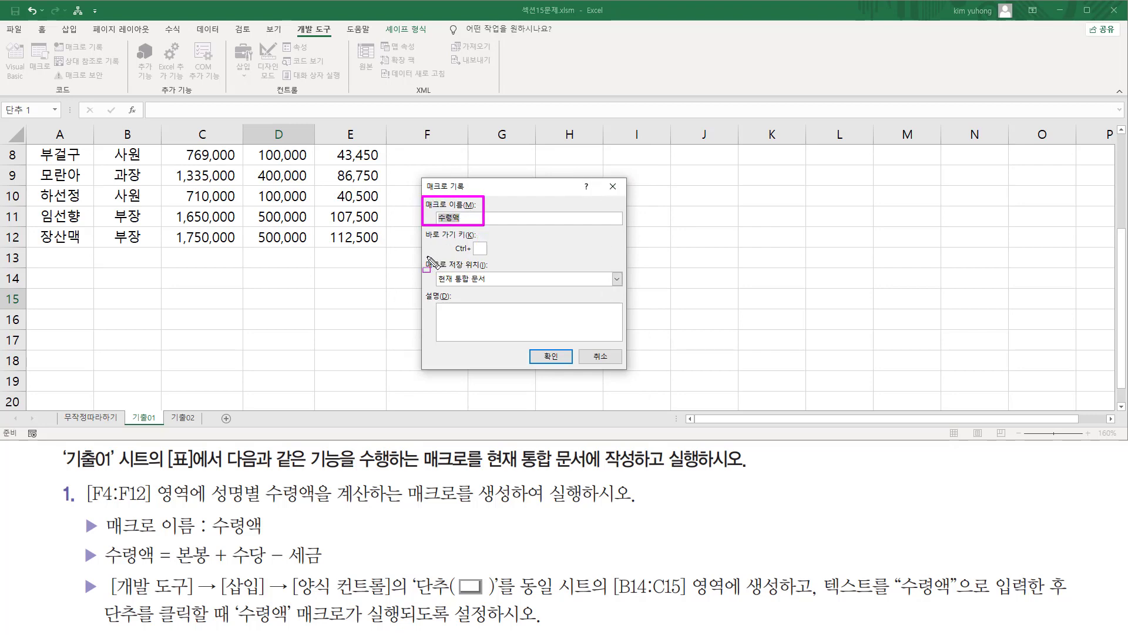
mouse_move(428, 257)
mouse_down()
mouse_move(442, 289)
mouse_move(500, 289)
mouse_up()
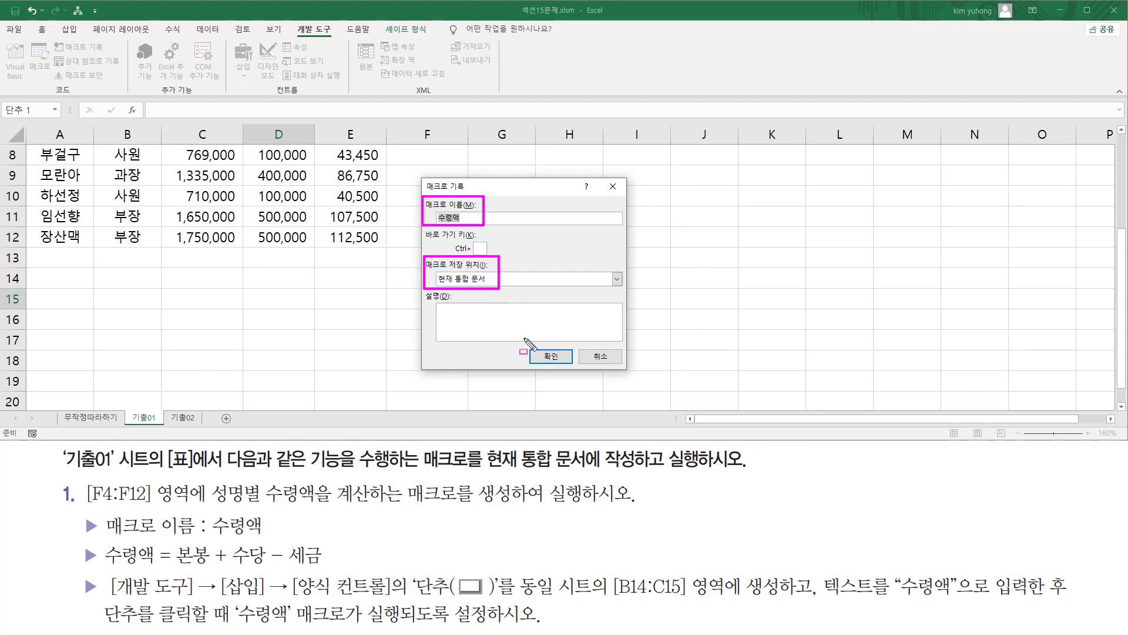
drag(525, 339, 576, 371)
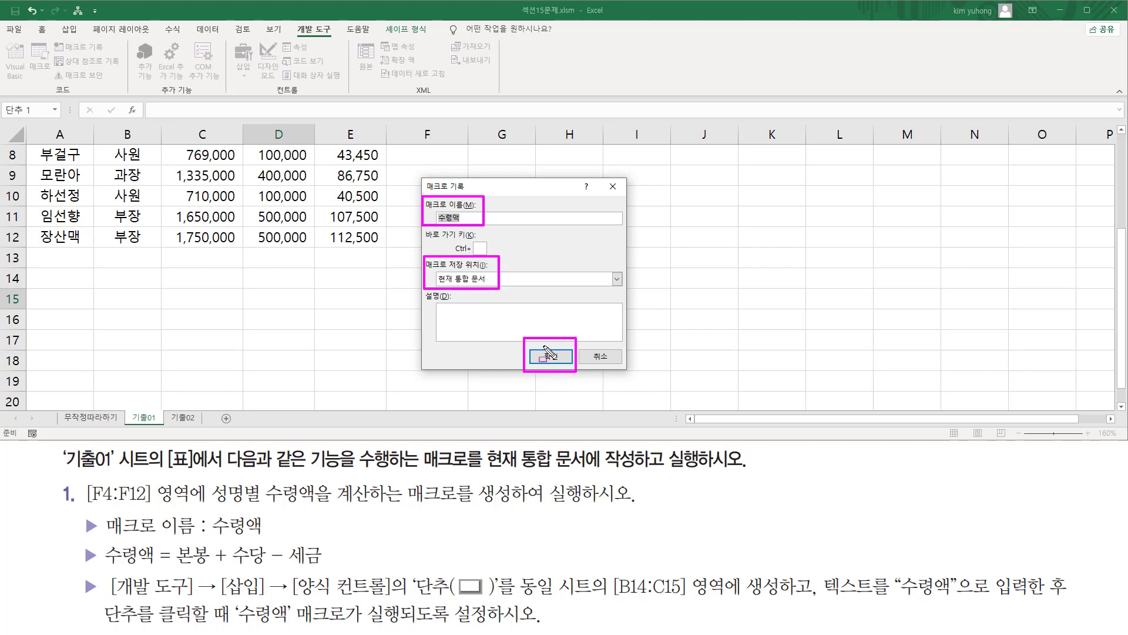
drag(539, 328, 563, 387)
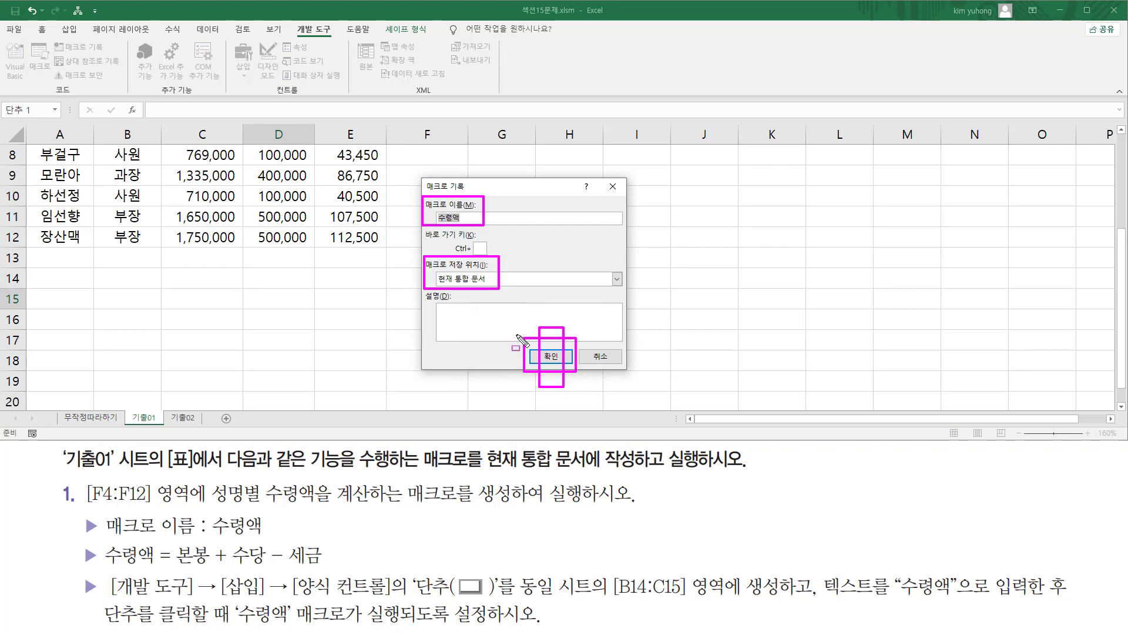
click(551, 355)
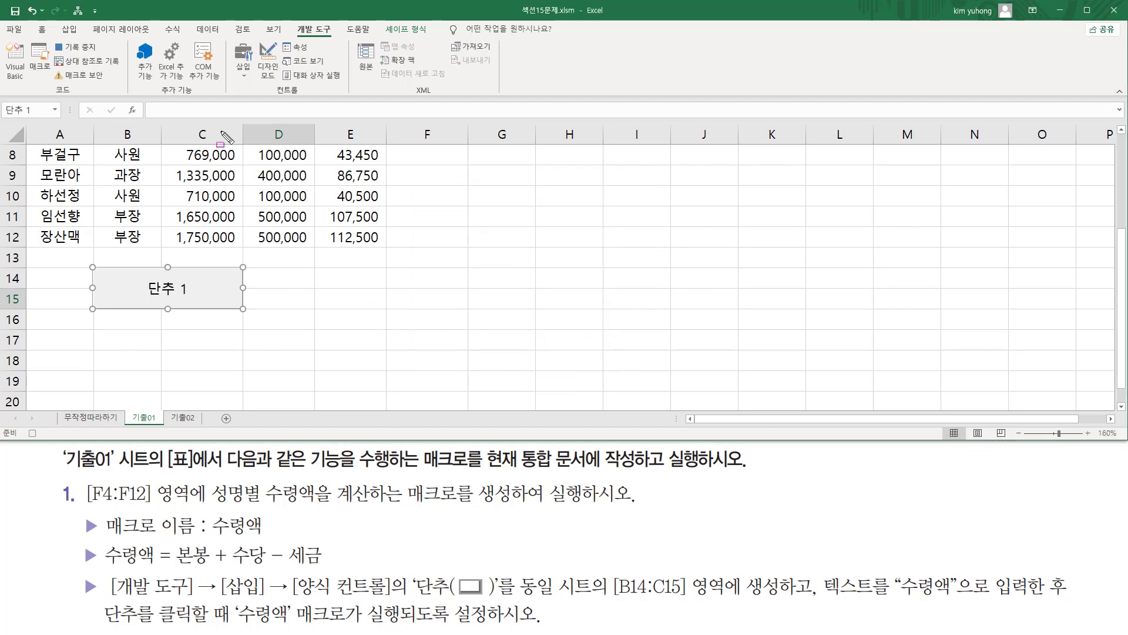
drag(50, 37, 107, 56)
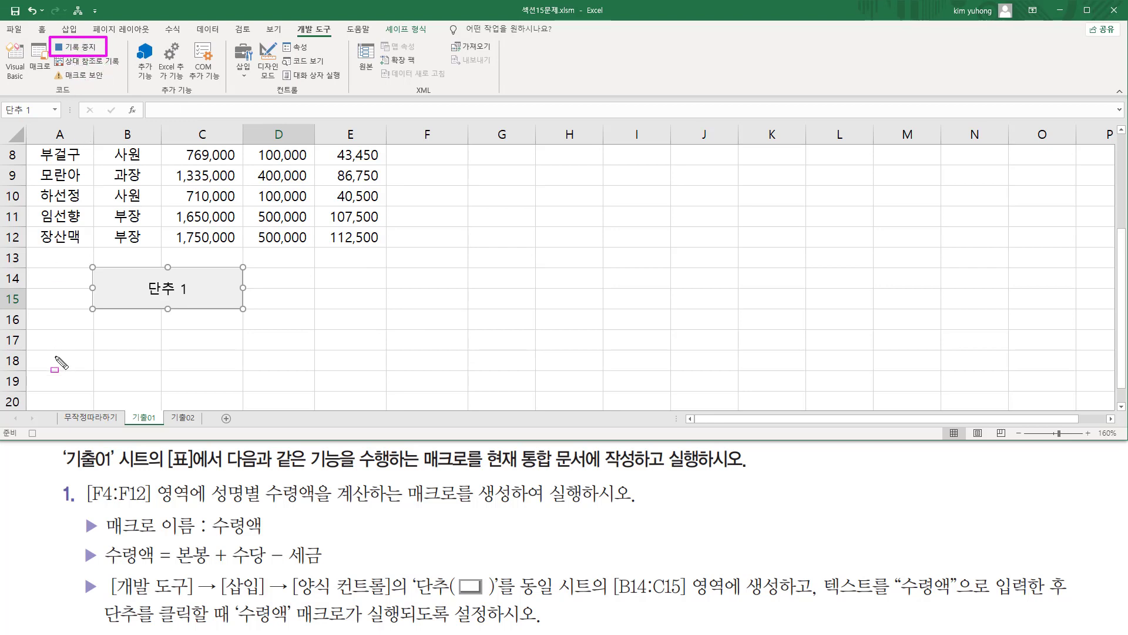
drag(27, 428, 48, 442)
key(Escape)
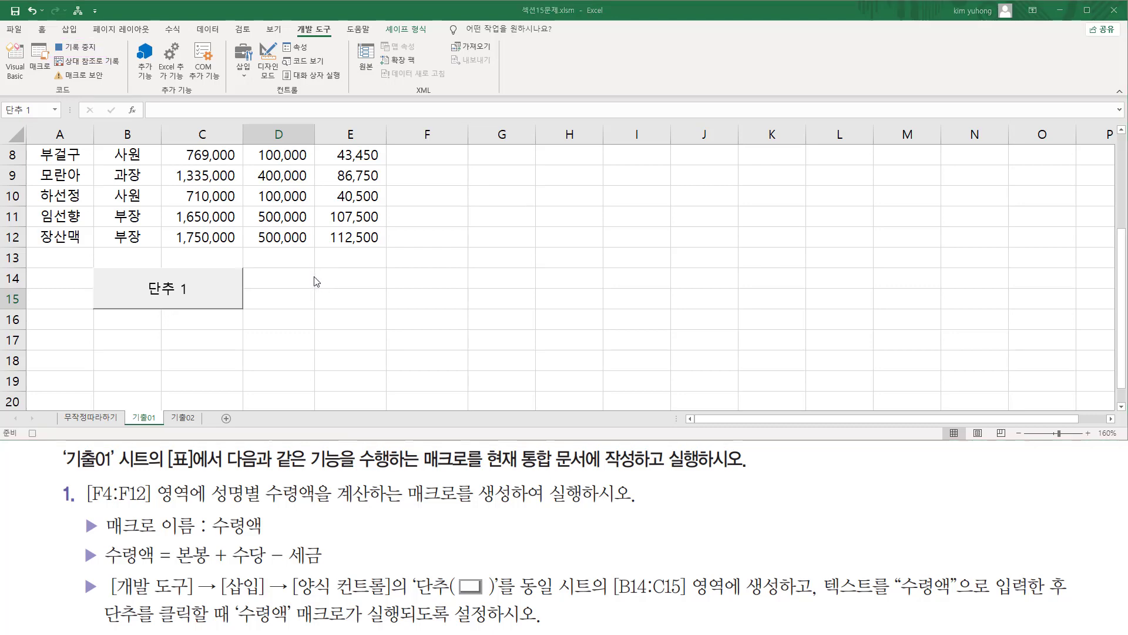
- Enter the formula =C4+D4-E4 in cell F4 for the first employee's 수령액
scroll(316, 281, up, 3)
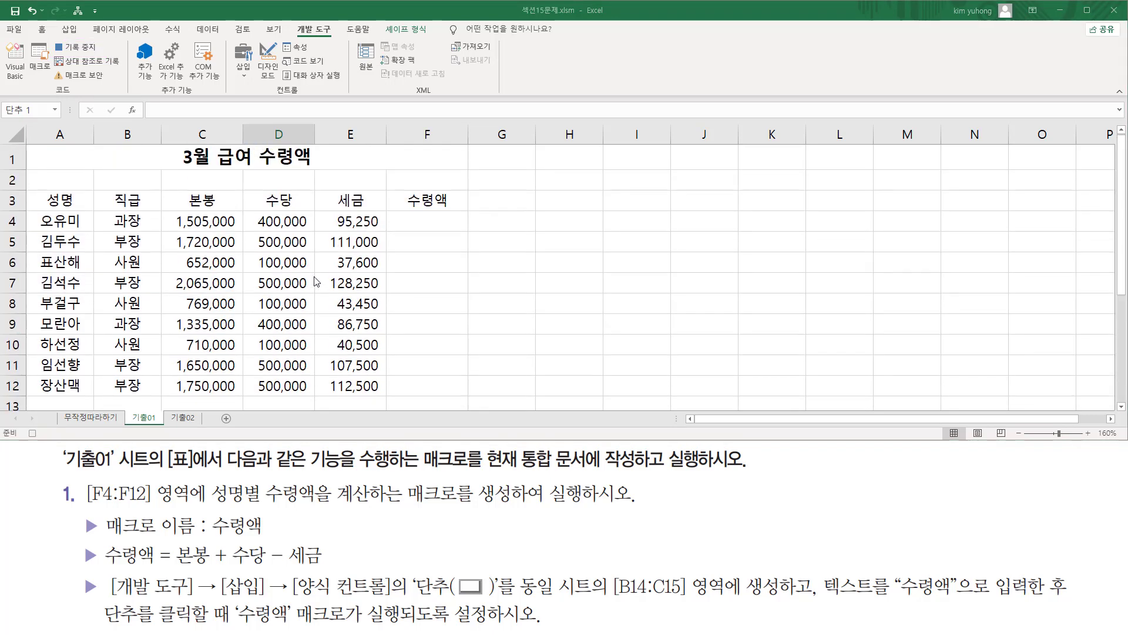
click(427, 220)
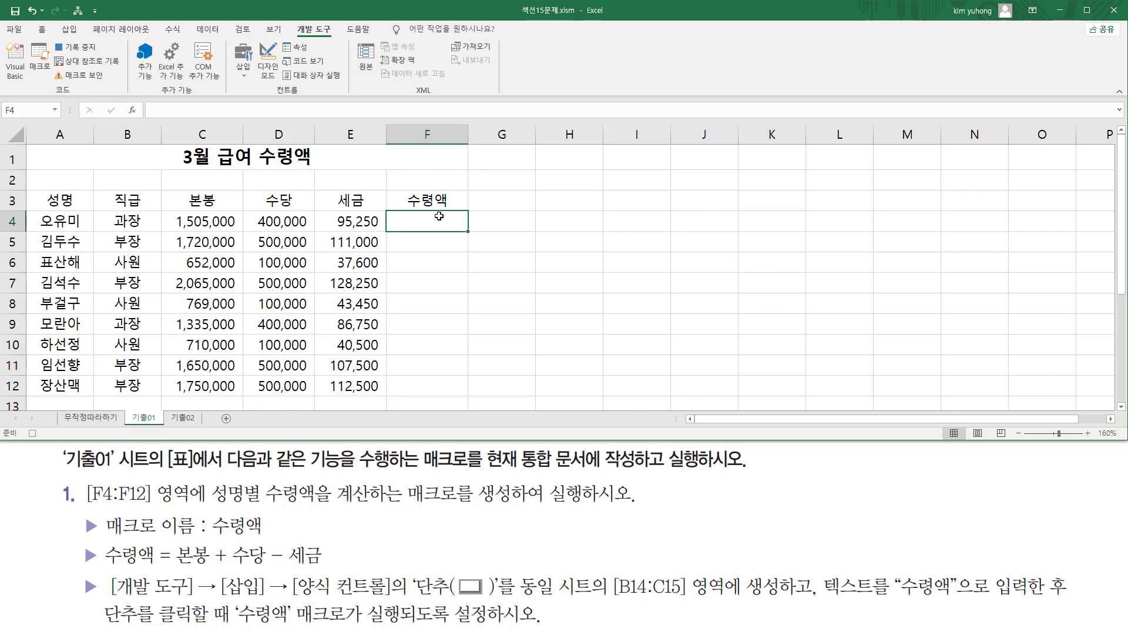
text(=)
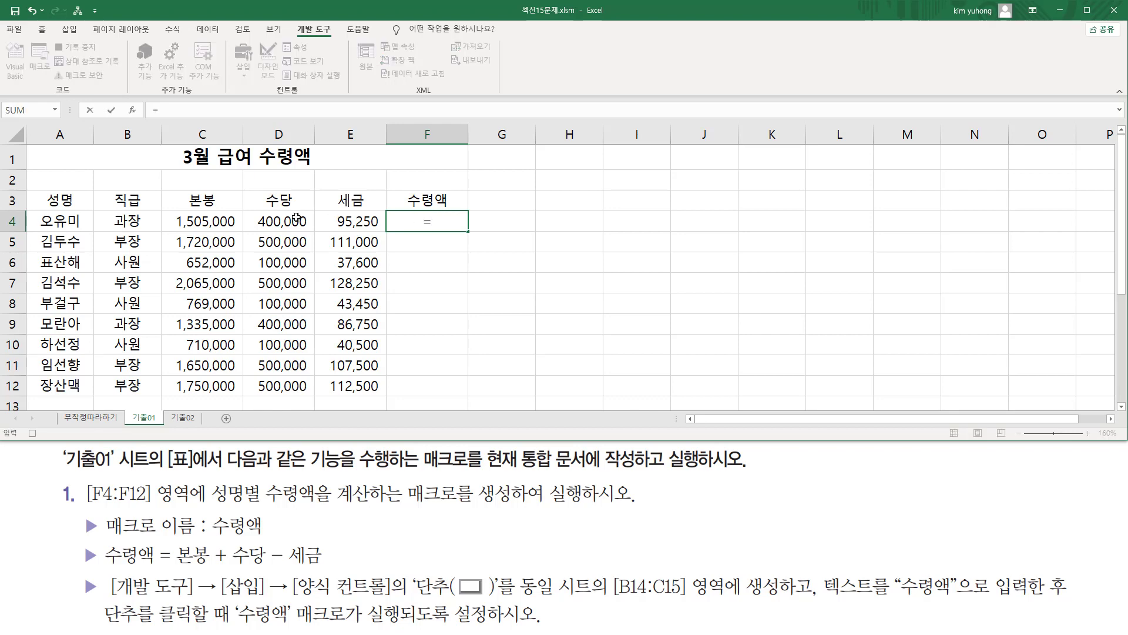
click(224, 221)
text(+)
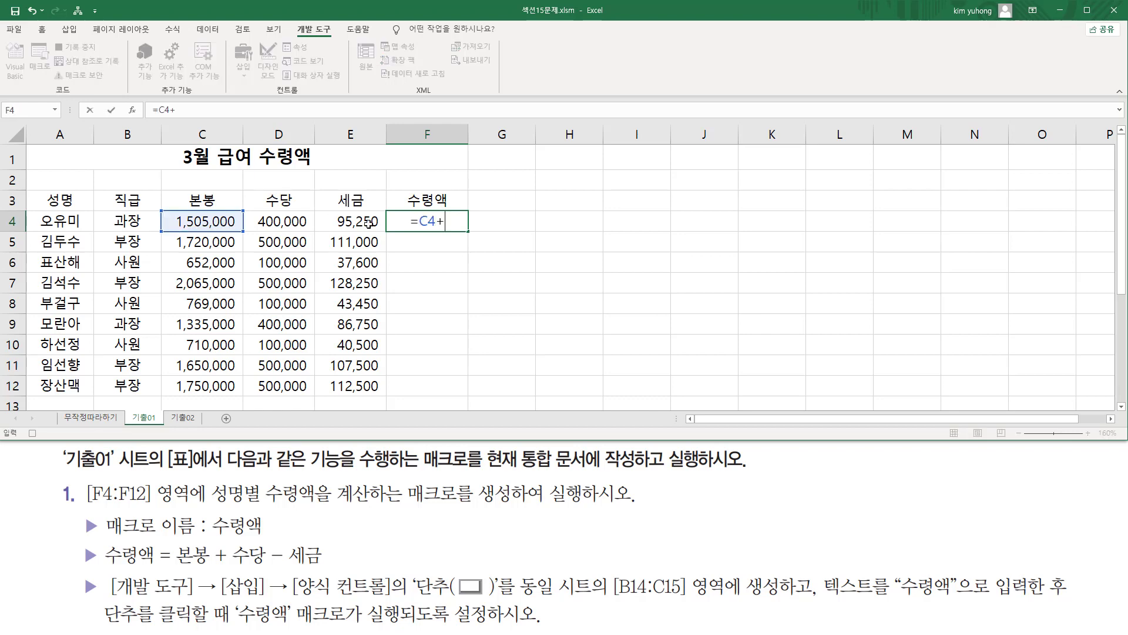
click(297, 217)
text(-)
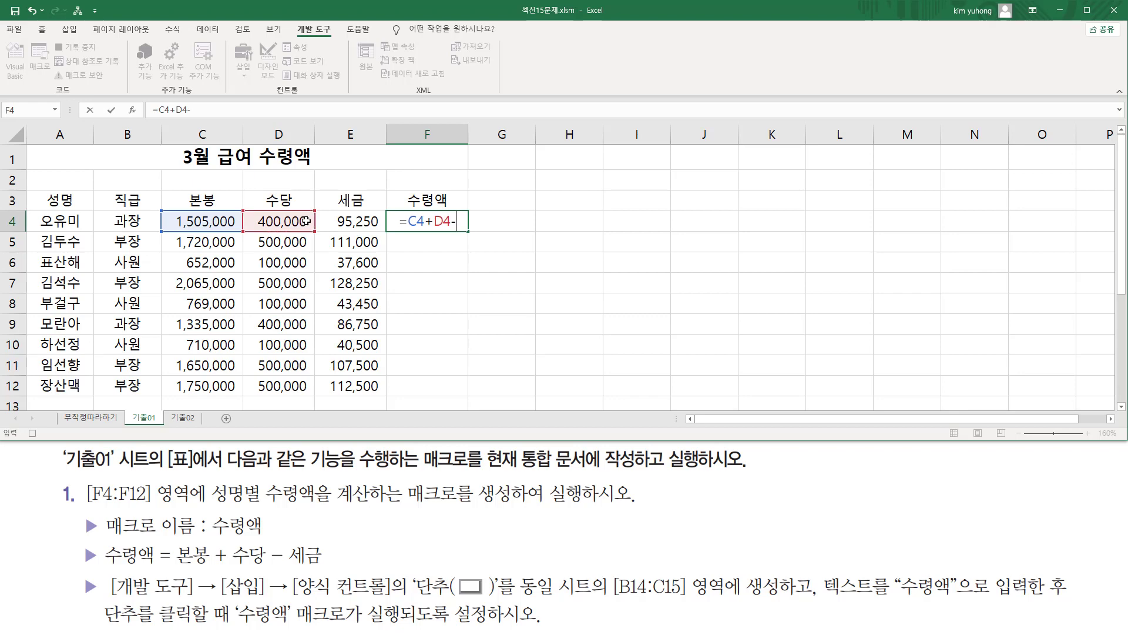
click(340, 217)
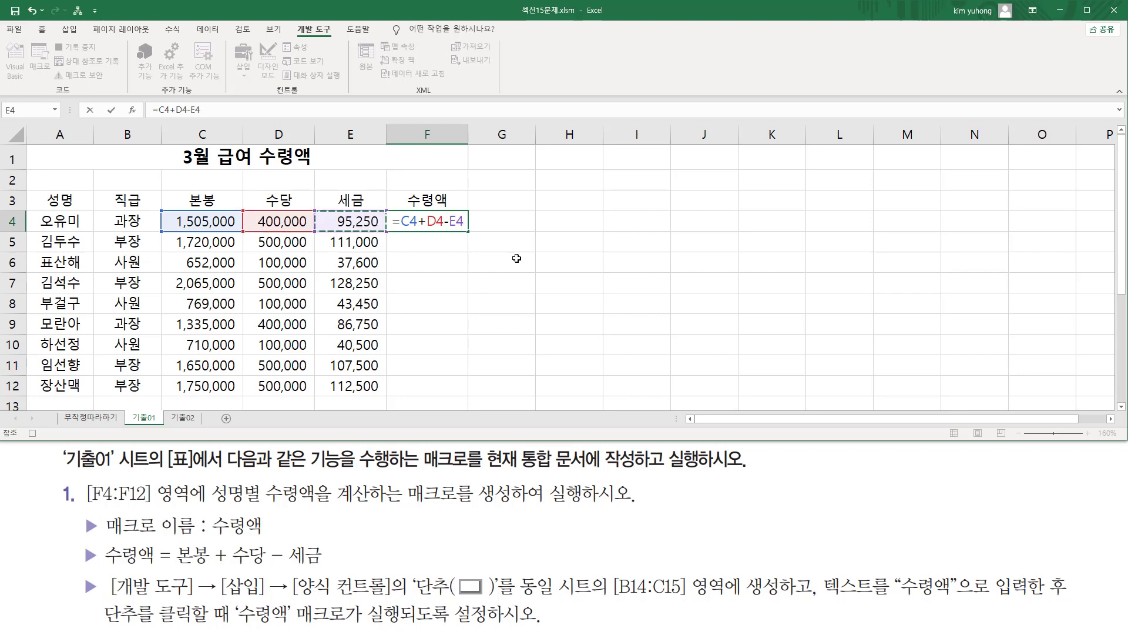
key(Return)
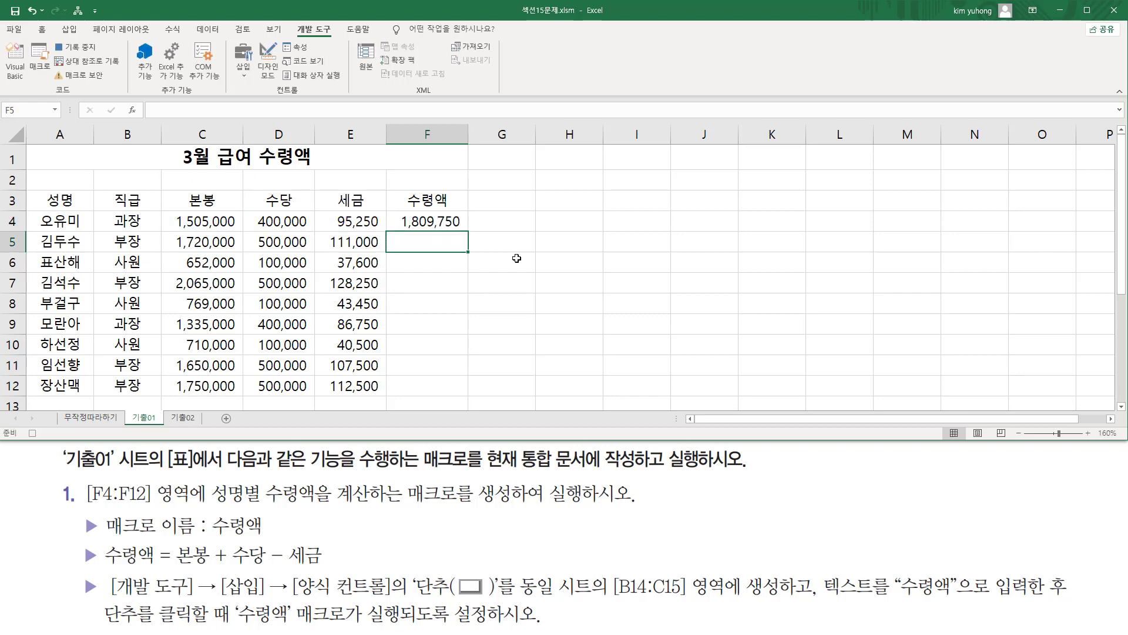
- Fill the F4 formula down through F12, select cell H8 and stop recording the macro
click(455, 222)
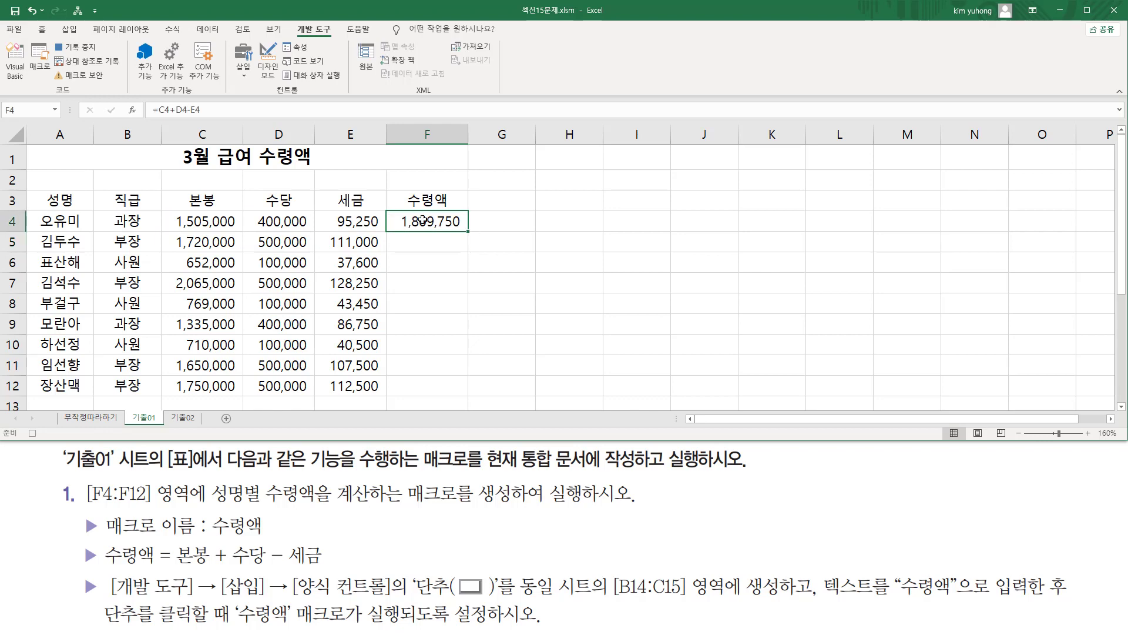
drag(467, 232, 462, 402)
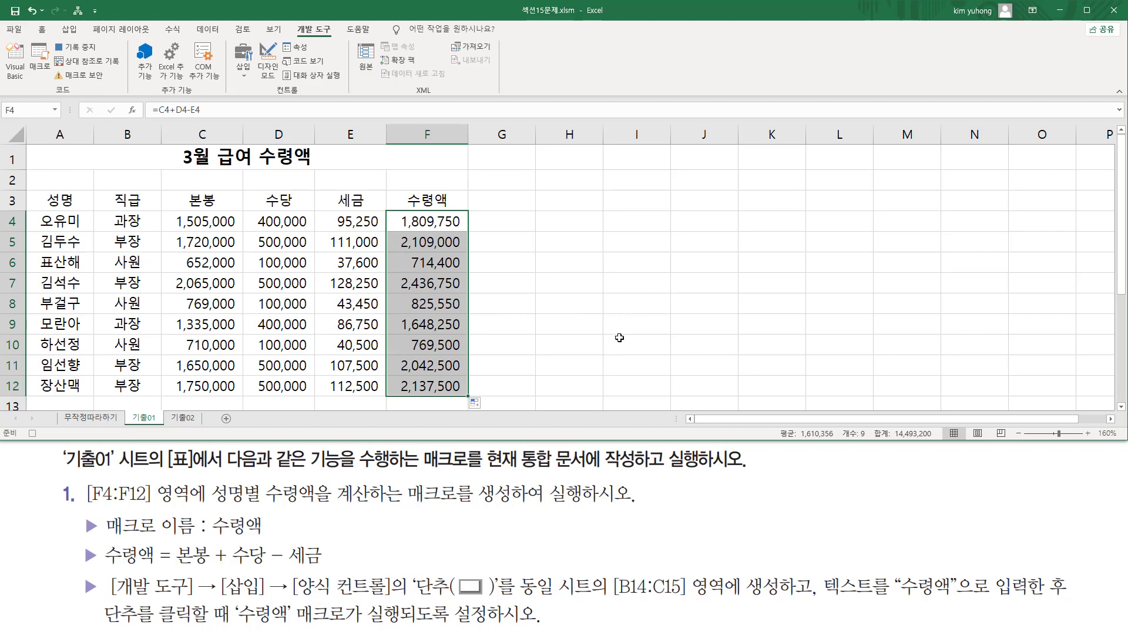
click(575, 300)
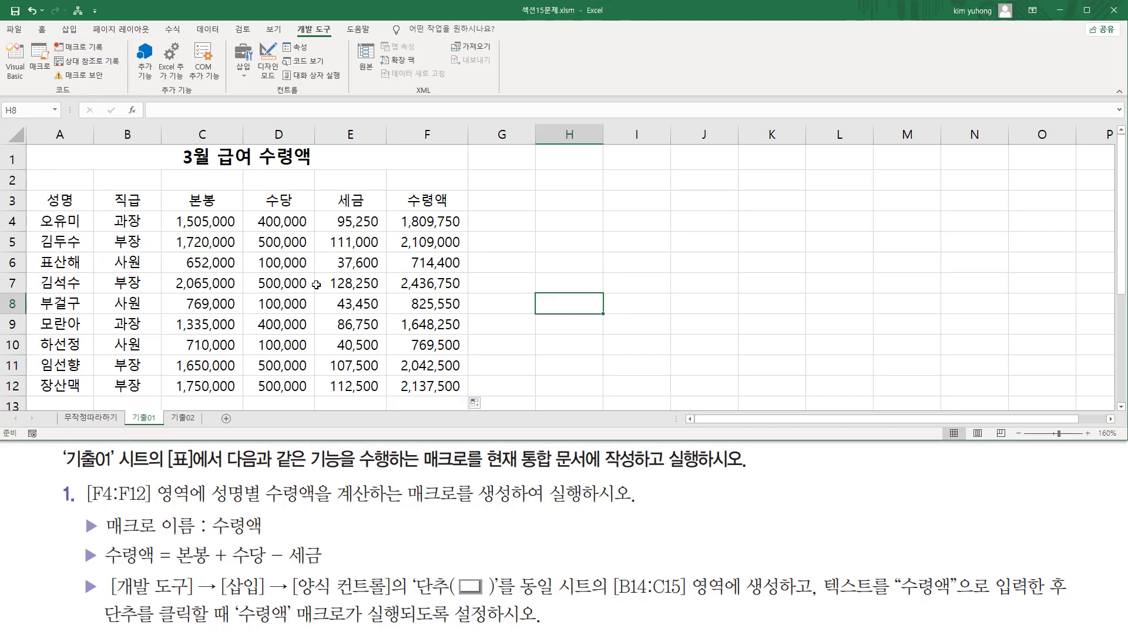
- Change the text of the form control button over B14:C15 to 수령액
scroll(316, 285, down, 2)
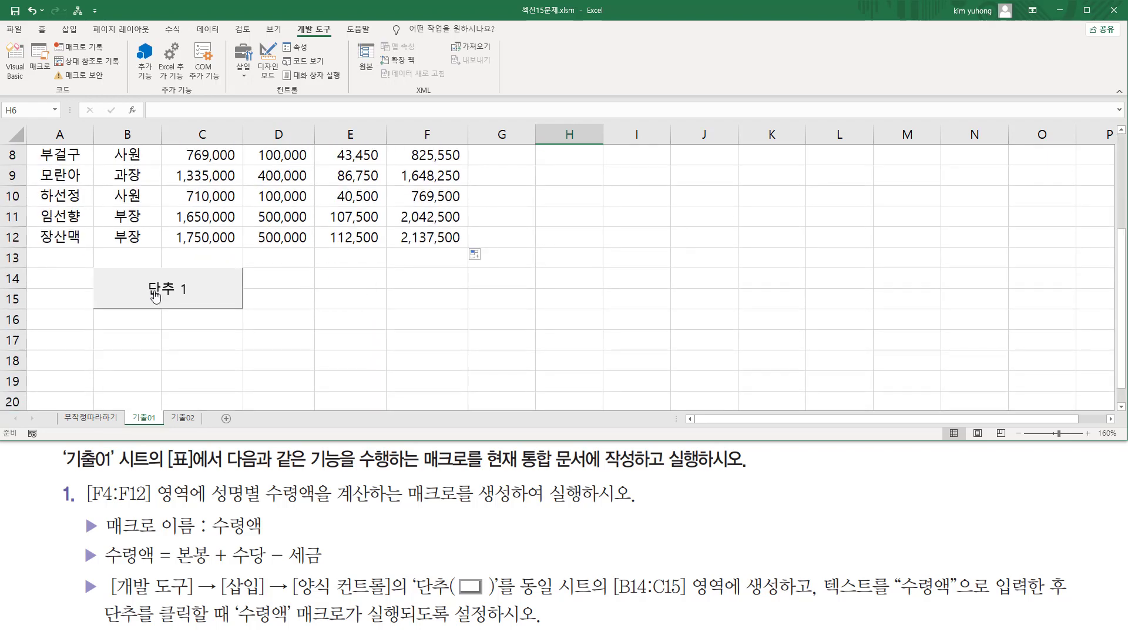
right_click(211, 285)
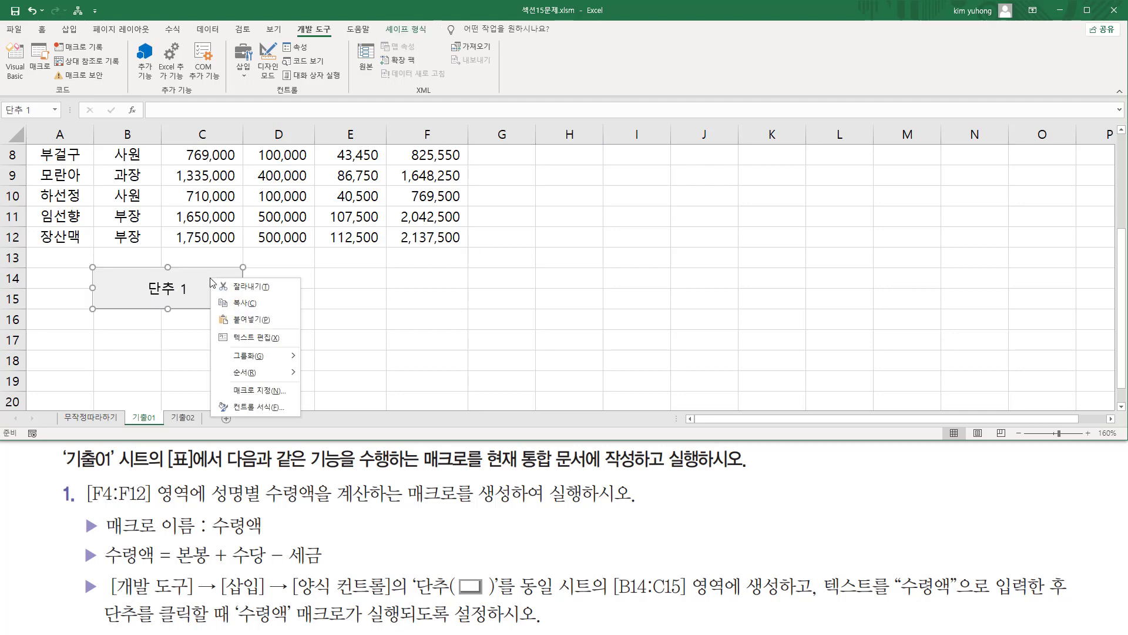
click(266, 336)
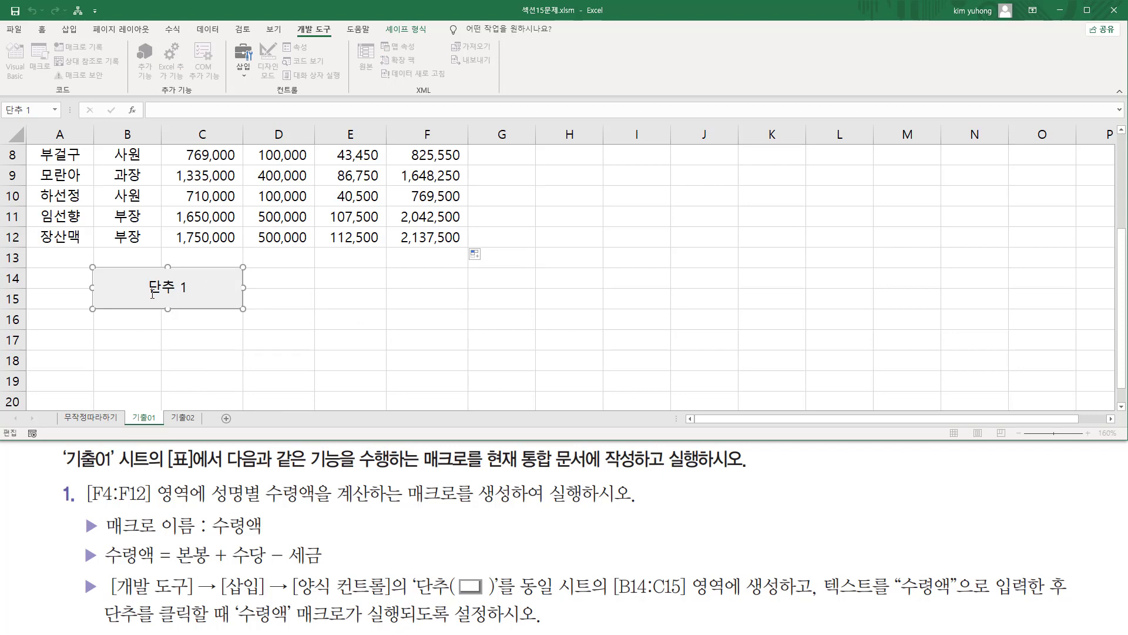
key(Delete)
key(Delete)
key(Delete)
text(수령액)
key(Return)
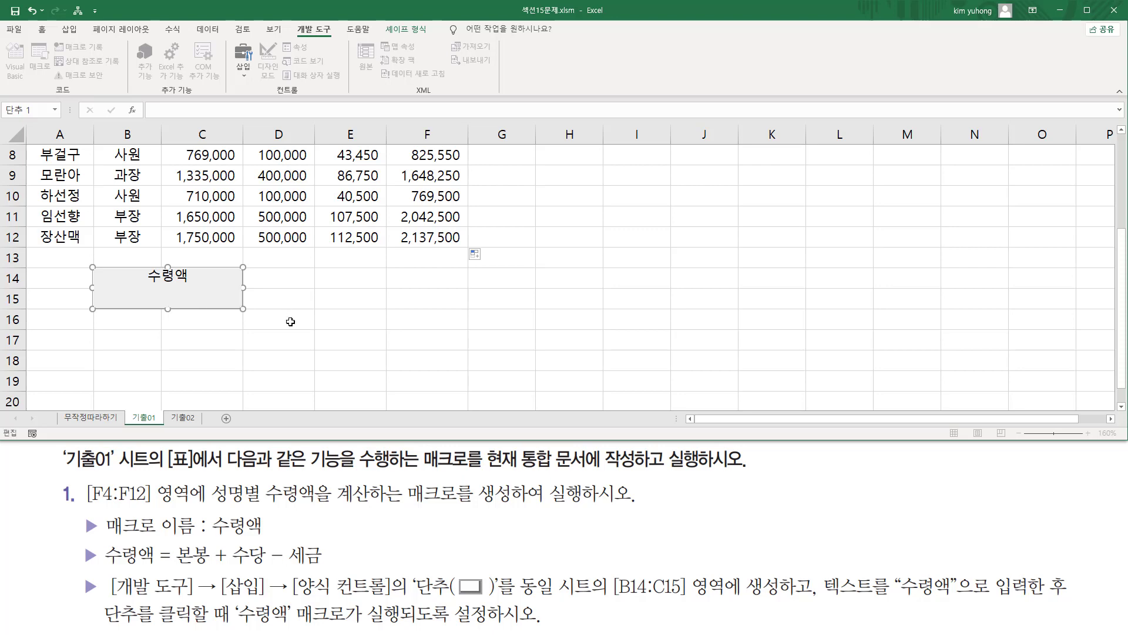
key(BackSpace)
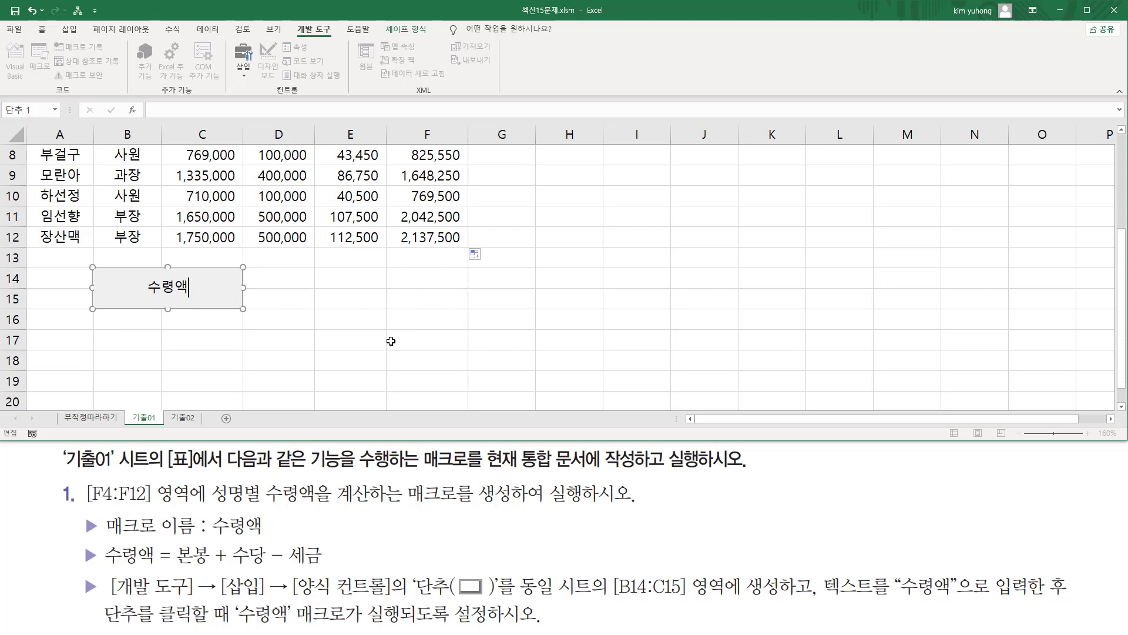
click(365, 349)
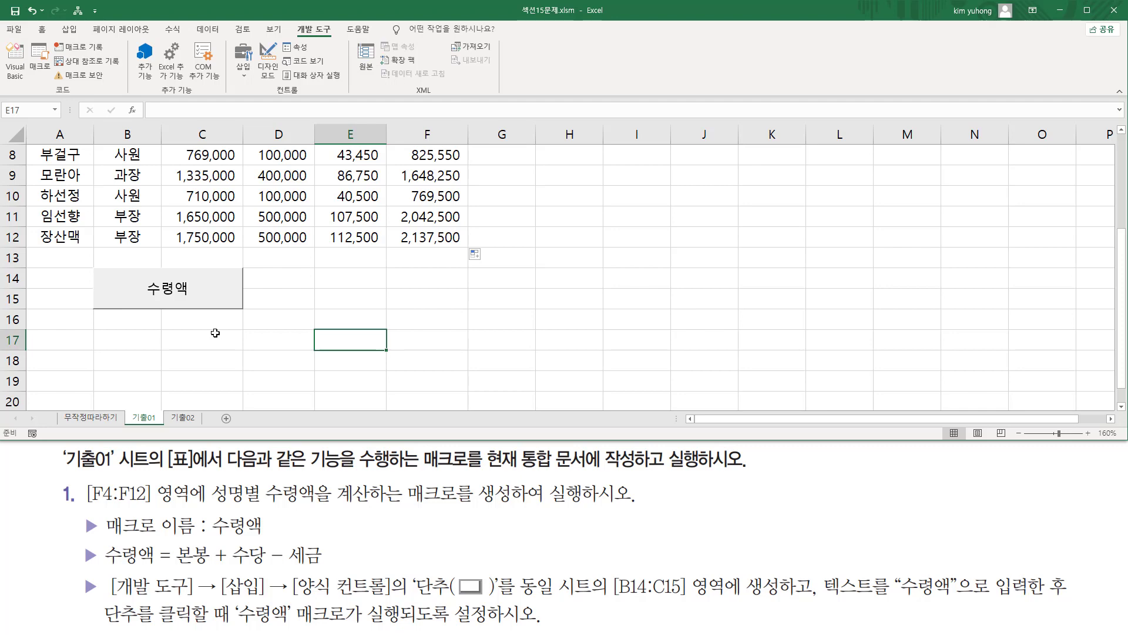
- Clear the results in F4:F12 and run the 수령액 macro from its button to recalculate them
scroll(295, 332, up, 3)
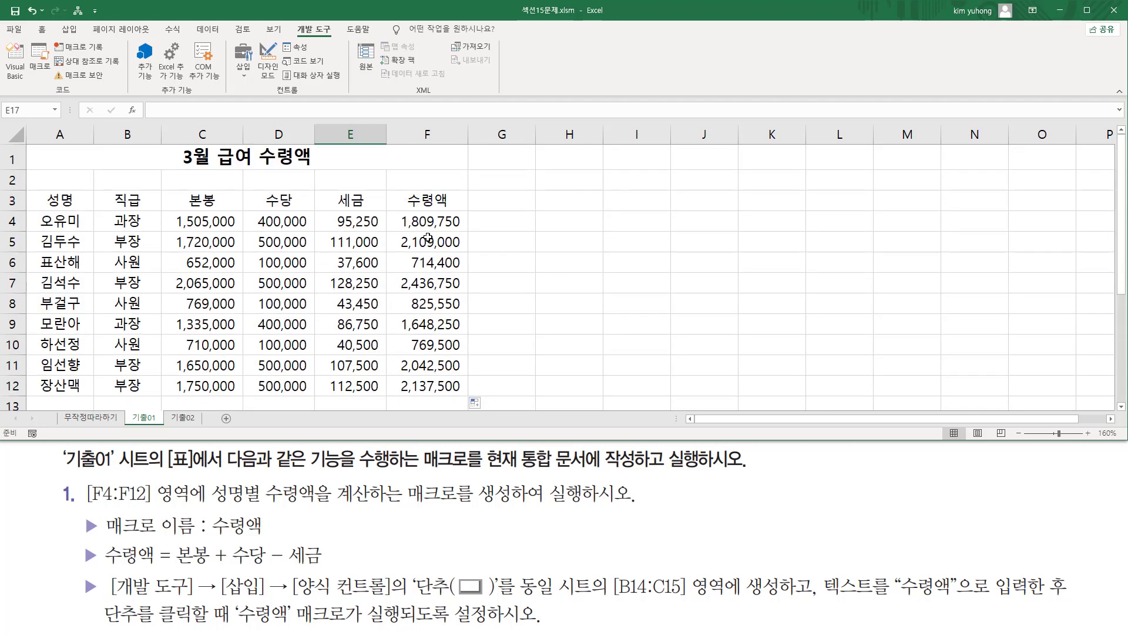
click(519, 217)
drag(445, 221, 438, 379)
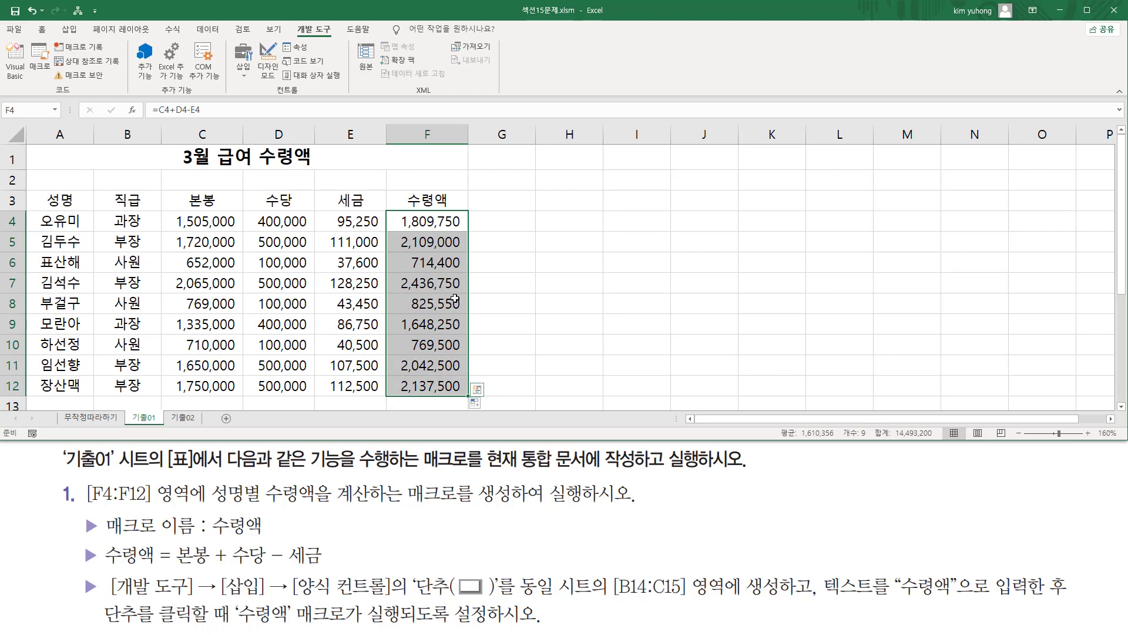
key(Delete)
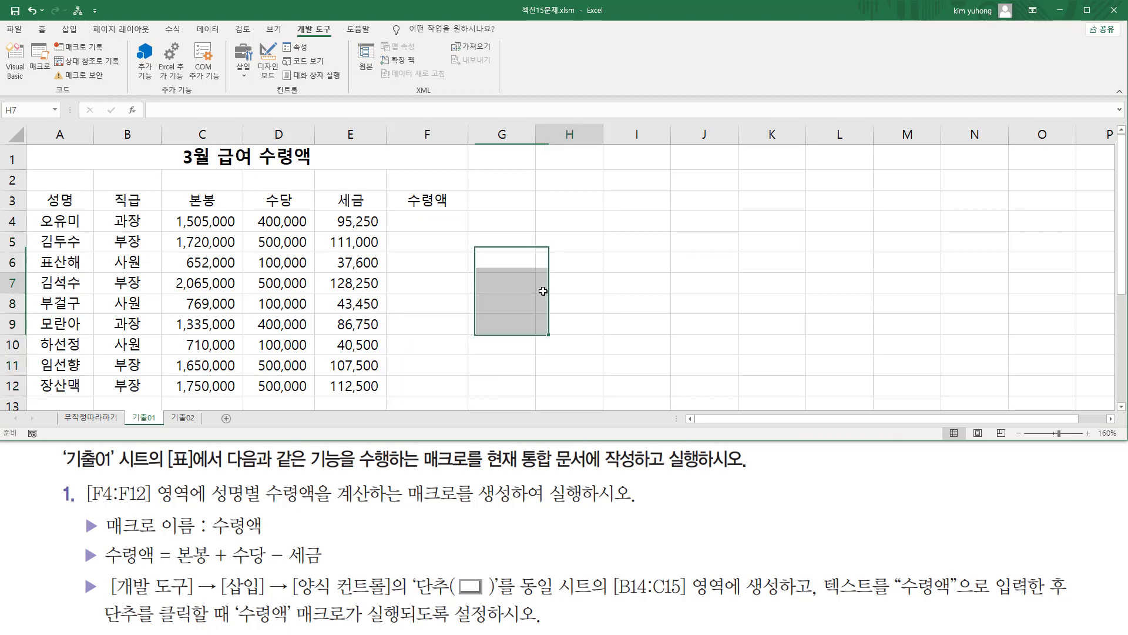
click(538, 290)
scroll(353, 288, down, 3)
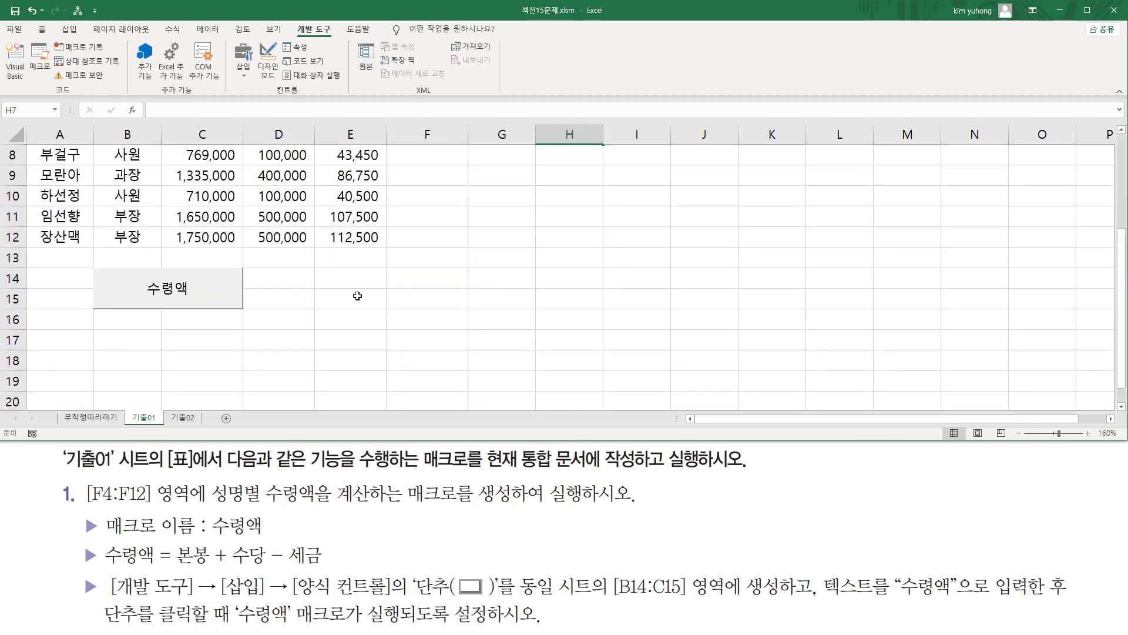
click(170, 291)
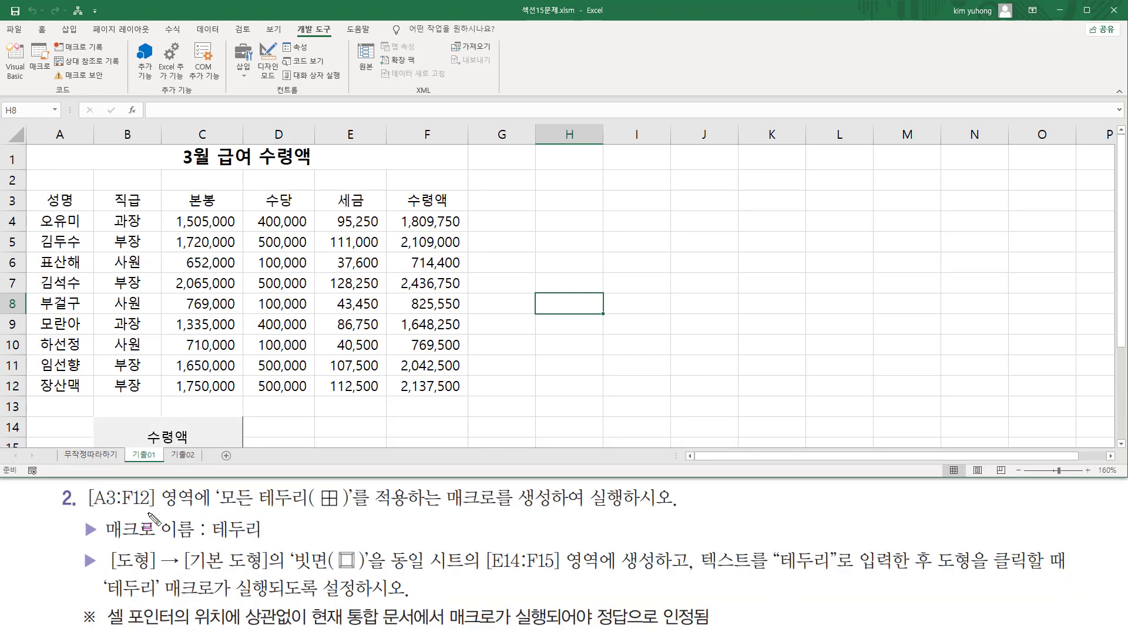
- Read the 테두리 macro requirements, checking the A3:F12 border range, the bevel shape's E14:F15 location, its text and the macro assignment
mouse_move(86, 509)
mouse_down()
mouse_move(151, 510)
mouse_move(153, 485)
mouse_move(198, 486)
mouse_up()
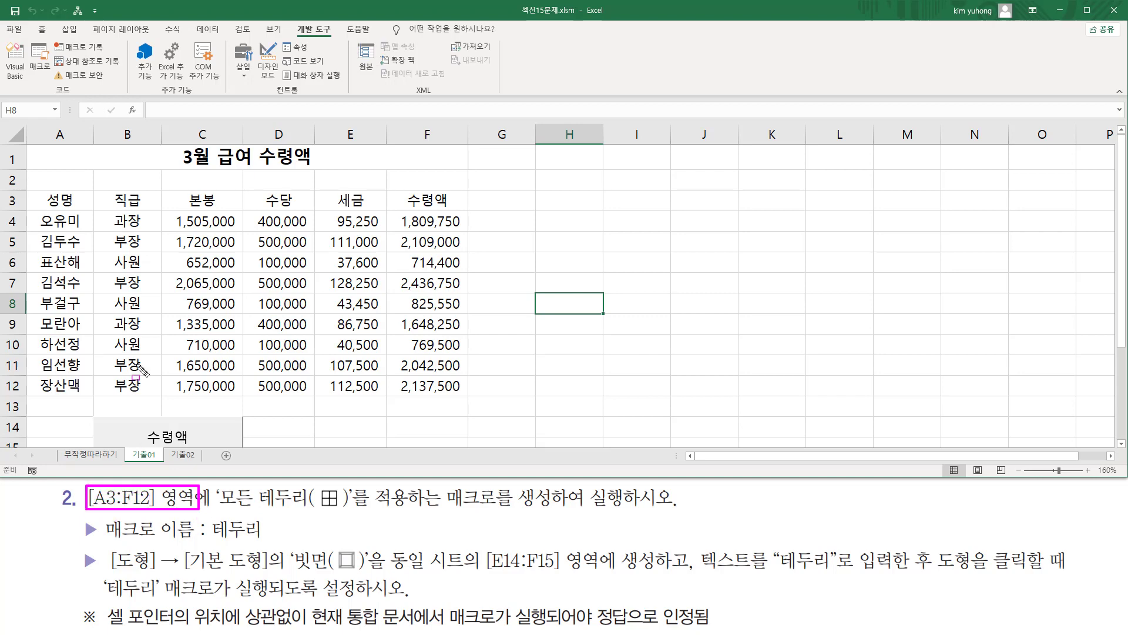
mouse_move(32, 193)
mouse_down()
mouse_move(196, 242)
mouse_move(389, 336)
mouse_move(461, 391)
mouse_up()
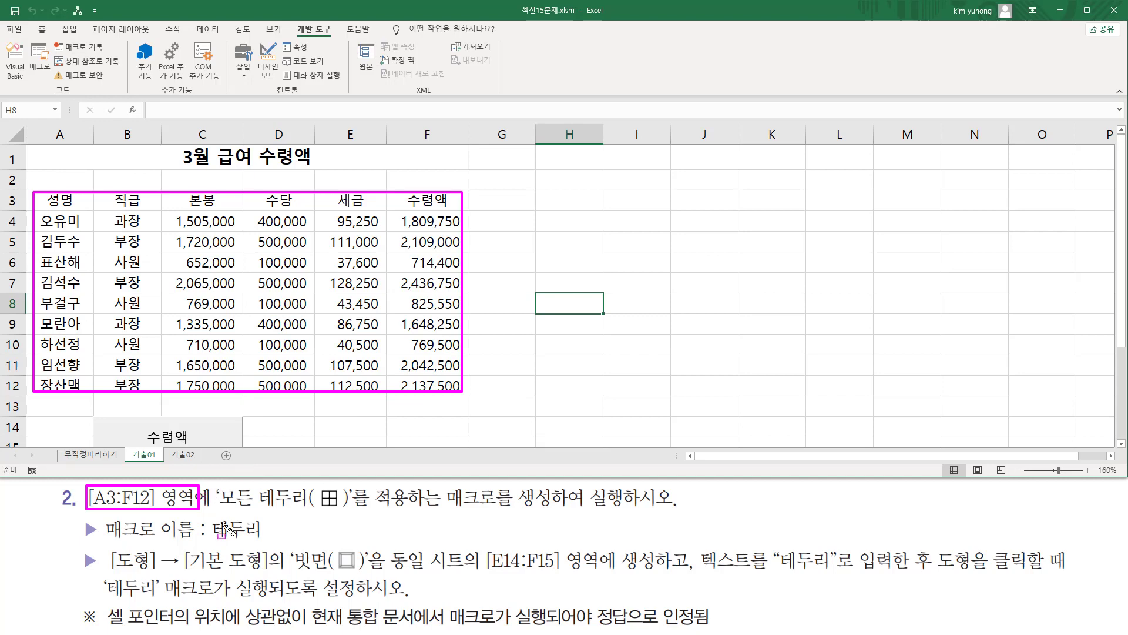
drag(216, 509, 353, 510)
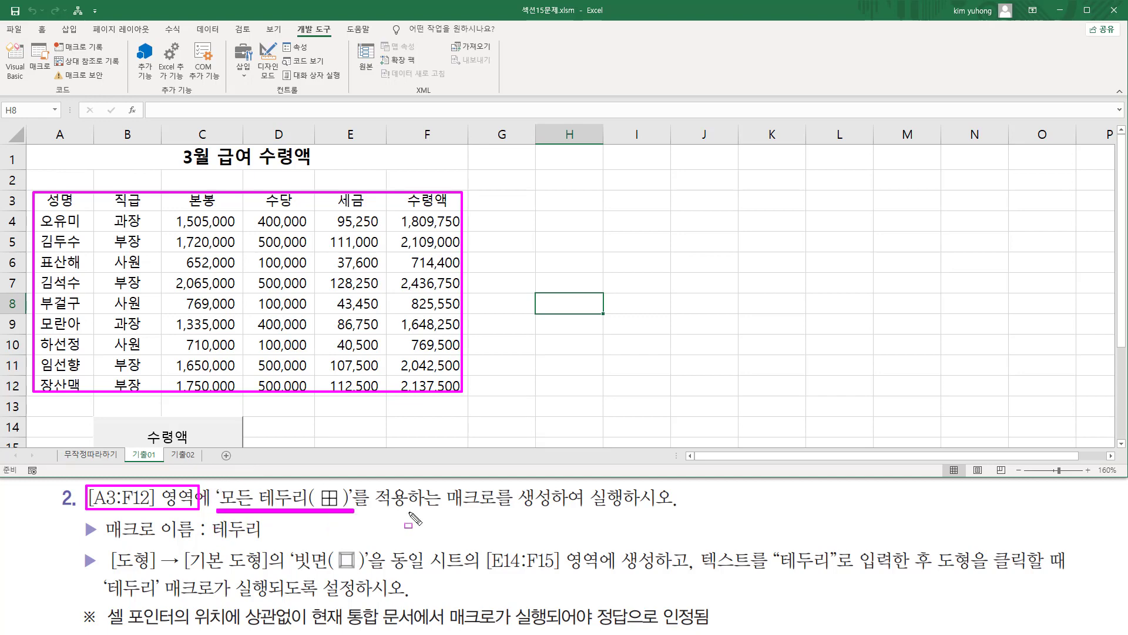
drag(440, 510, 677, 510)
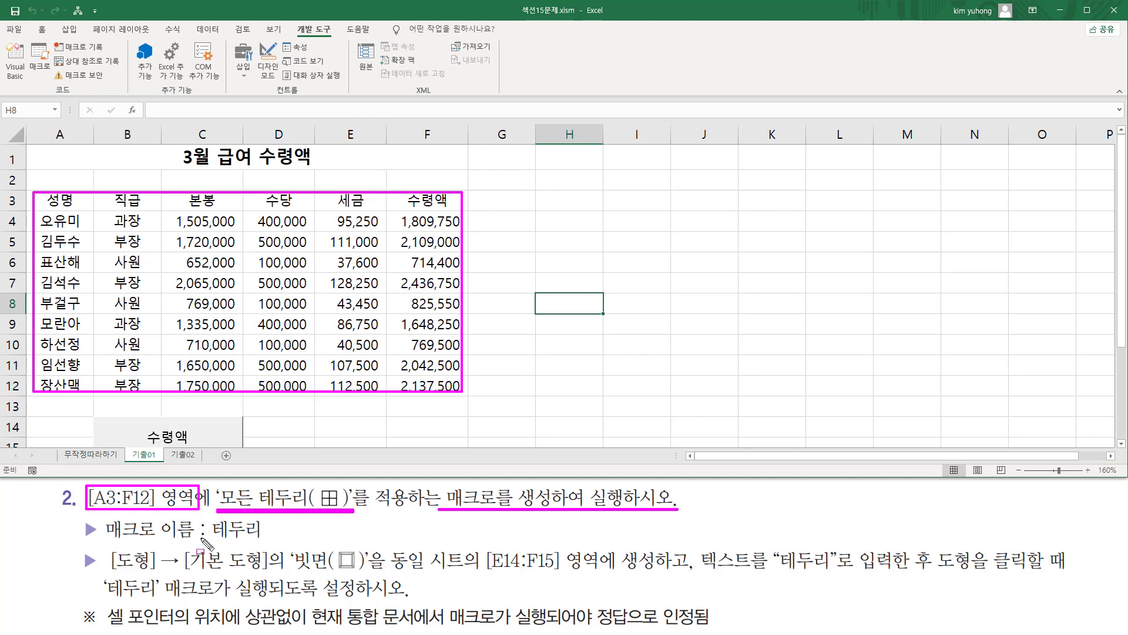
drag(212, 540, 267, 540)
mouse_move(104, 570)
mouse_down()
mouse_move(400, 570)
mouse_move(369, 575)
mouse_up()
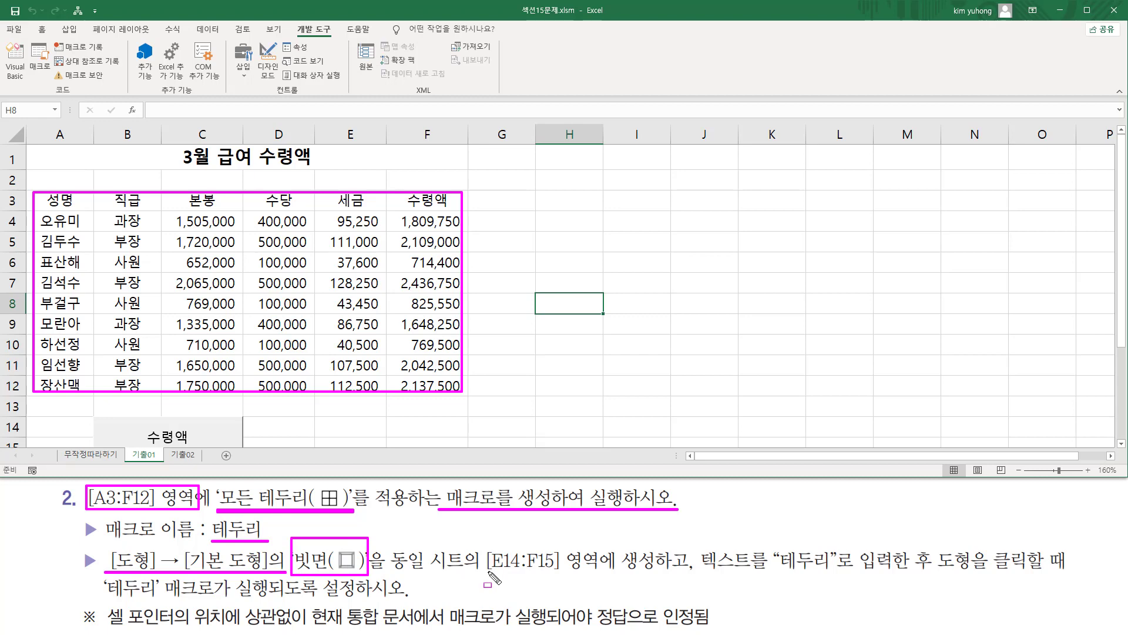
mouse_move(485, 571)
mouse_down()
mouse_move(562, 573)
mouse_move(577, 544)
mouse_move(669, 547)
mouse_up()
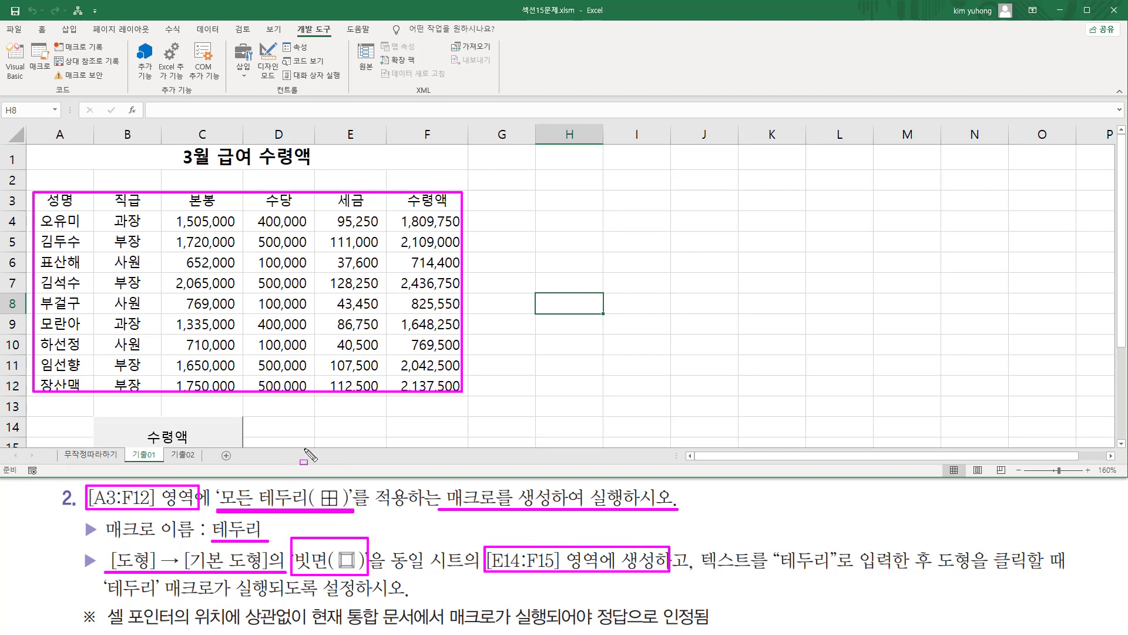
drag(316, 416, 469, 446)
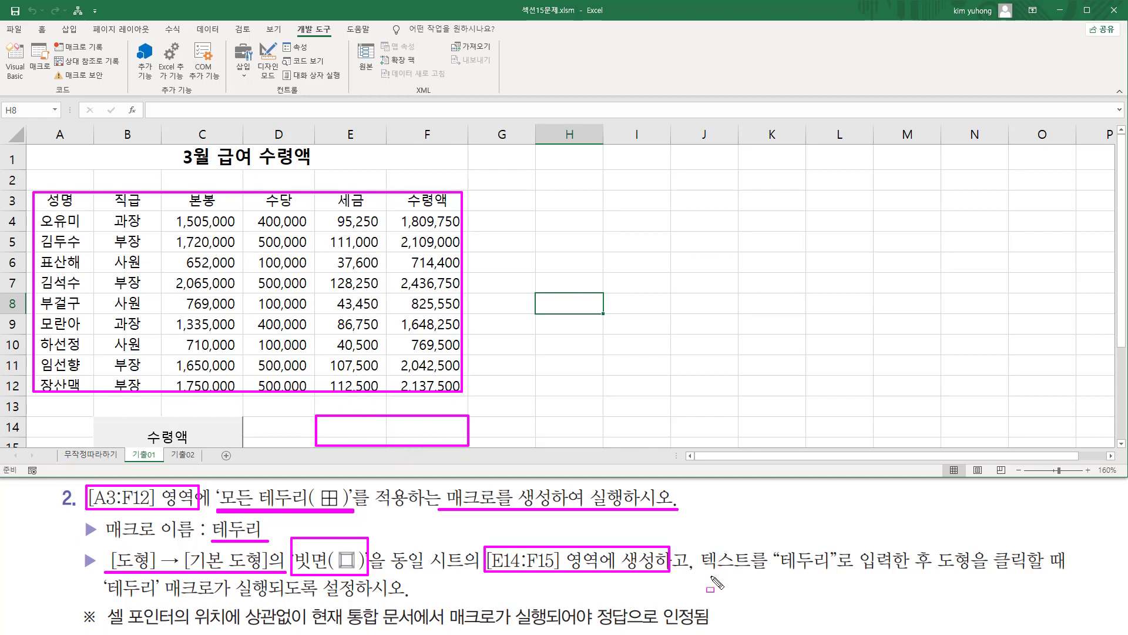
drag(703, 571, 1081, 572)
drag(99, 596, 408, 597)
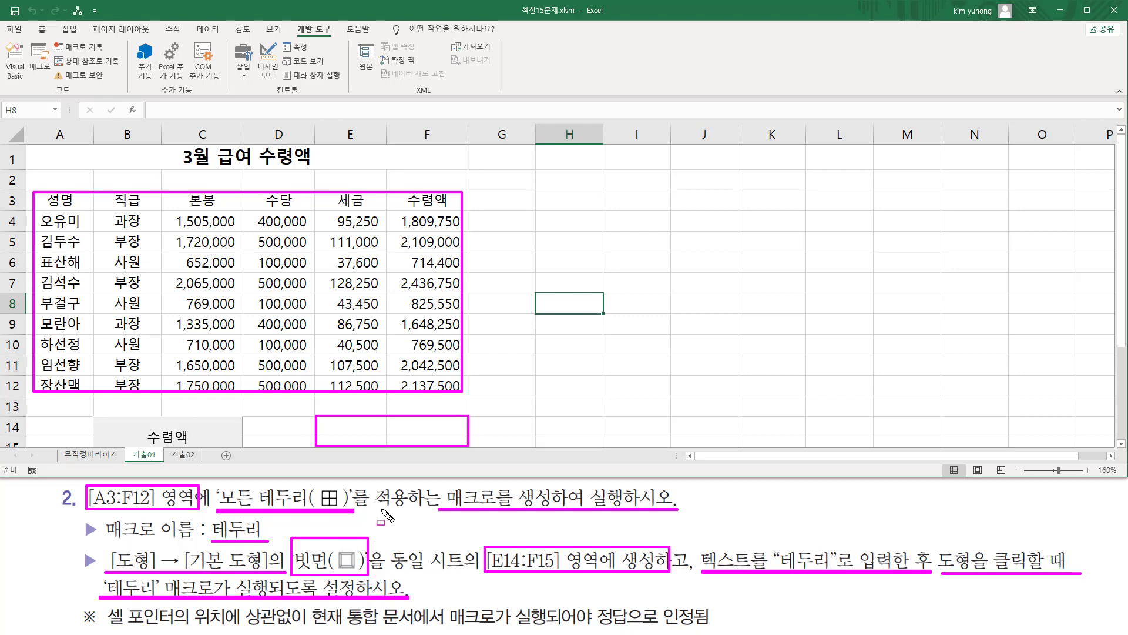
key(Escape)
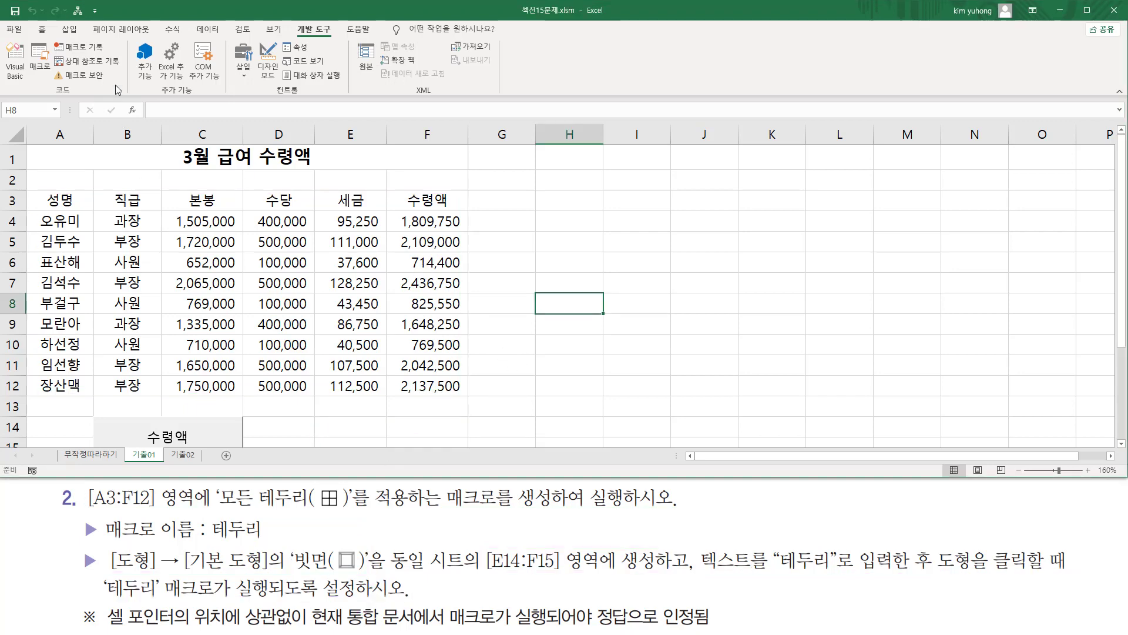
- Insert a 빗면 (bevel) basic shape exactly covering cells E14:F15
click(69, 30)
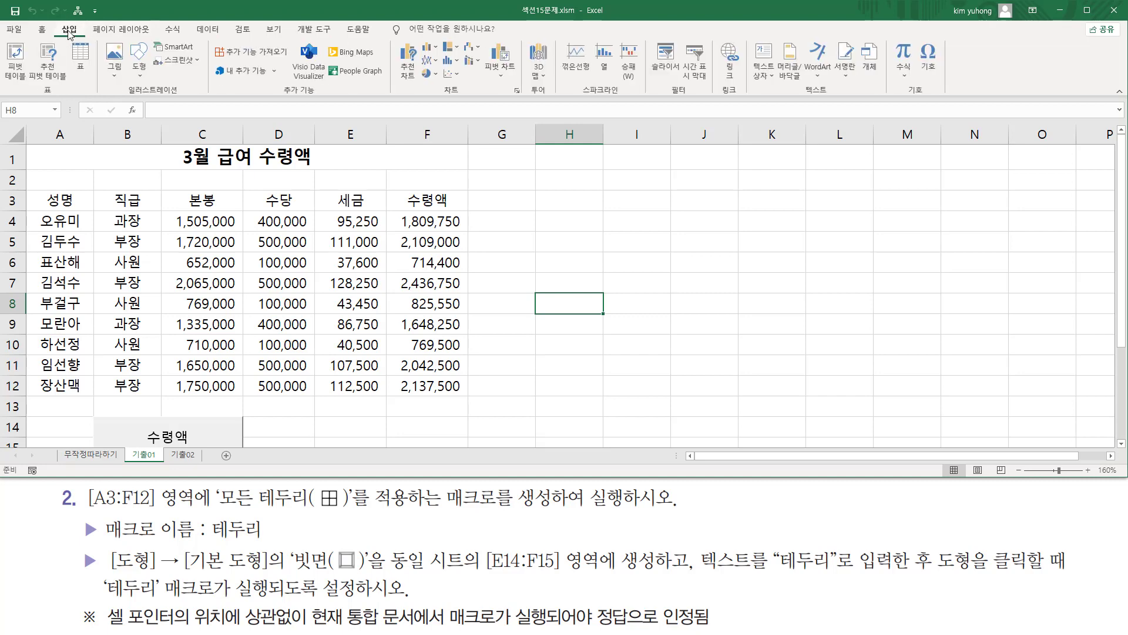
click(138, 65)
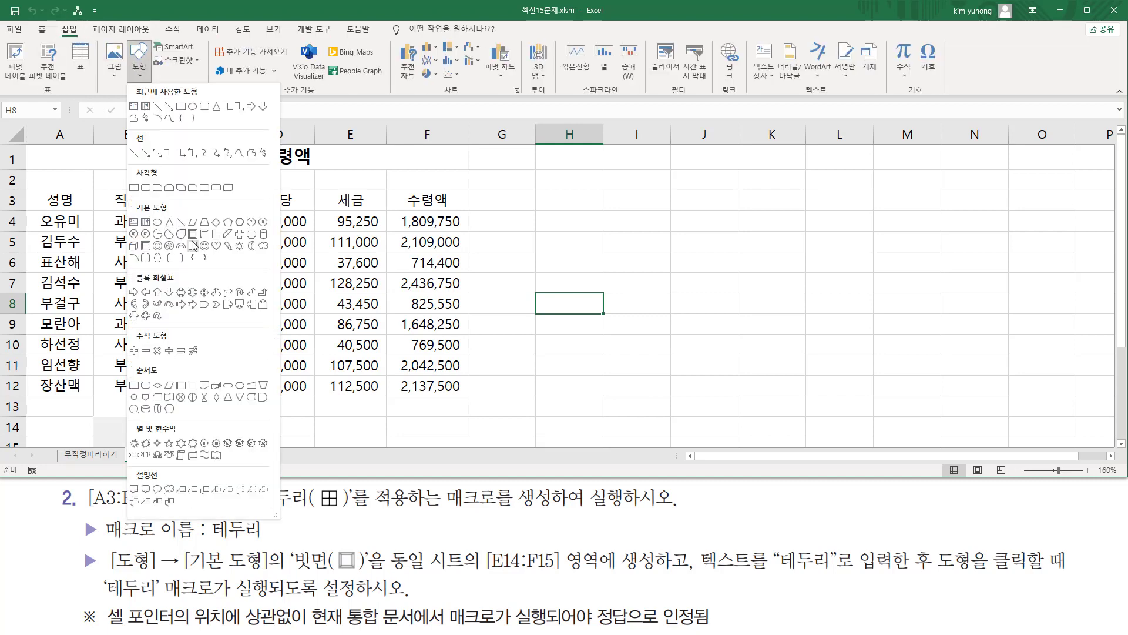
click(147, 249)
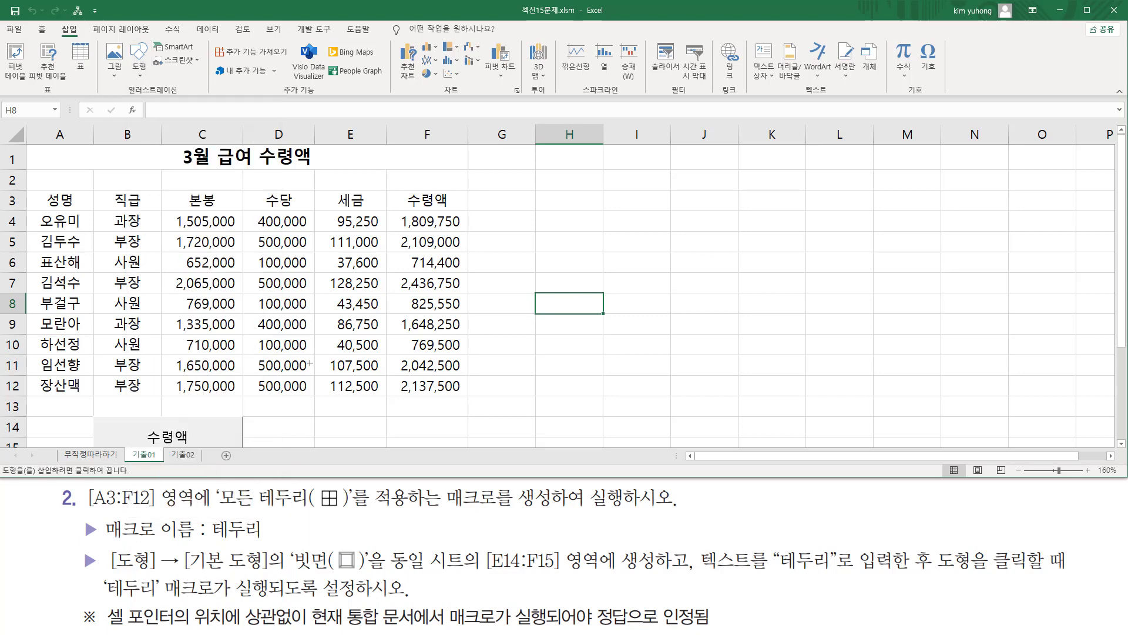
scroll(310, 363, down, 2)
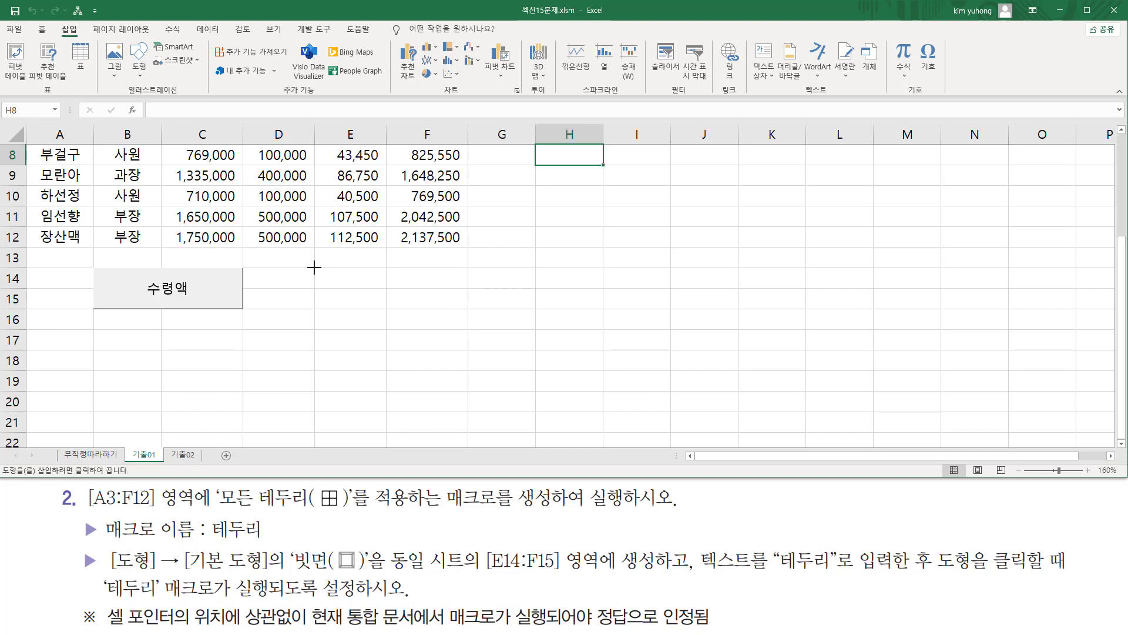
drag(313, 268, 468, 307)
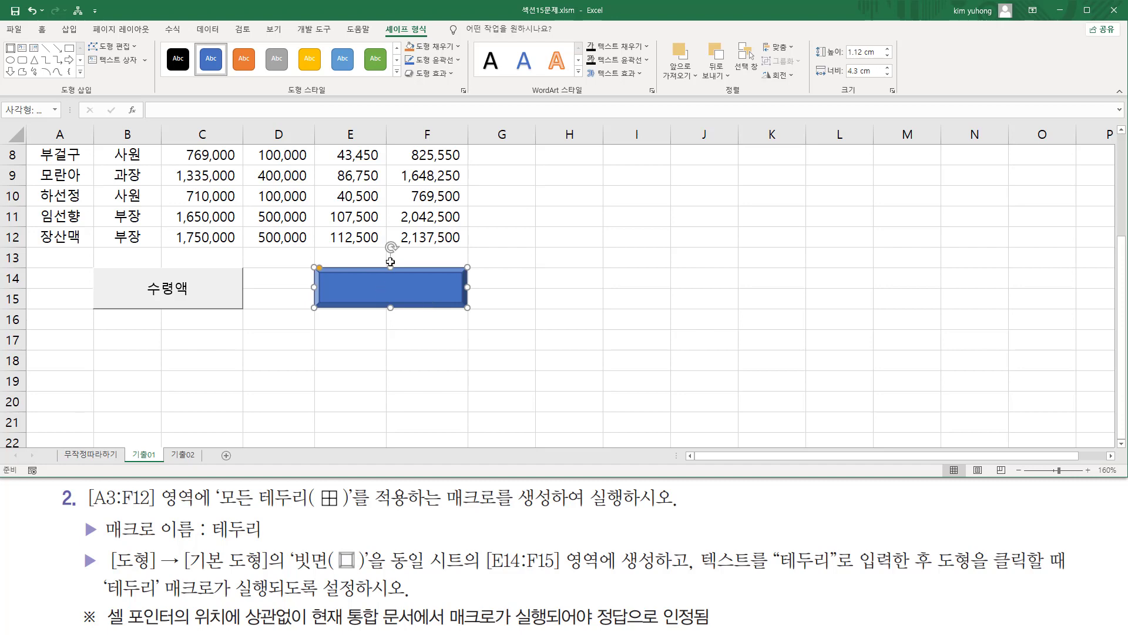
- Assign a new macro named 테두리 to the bevel shape and start recording it, stored in the current workbook (현재 통합 문서)
right_click(412, 285)
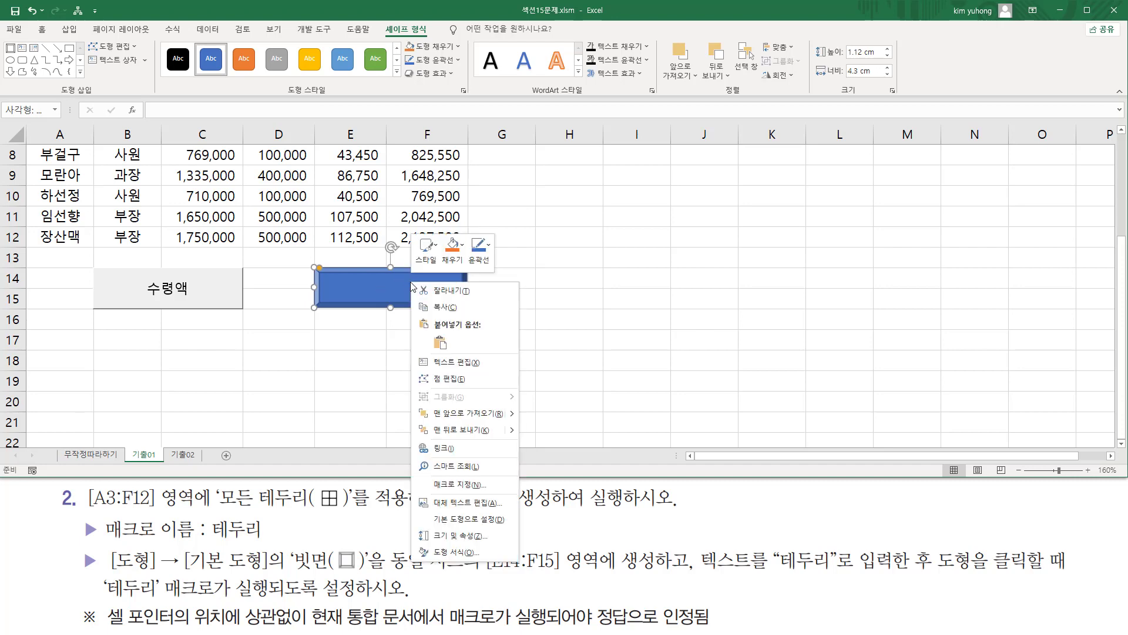
click(467, 486)
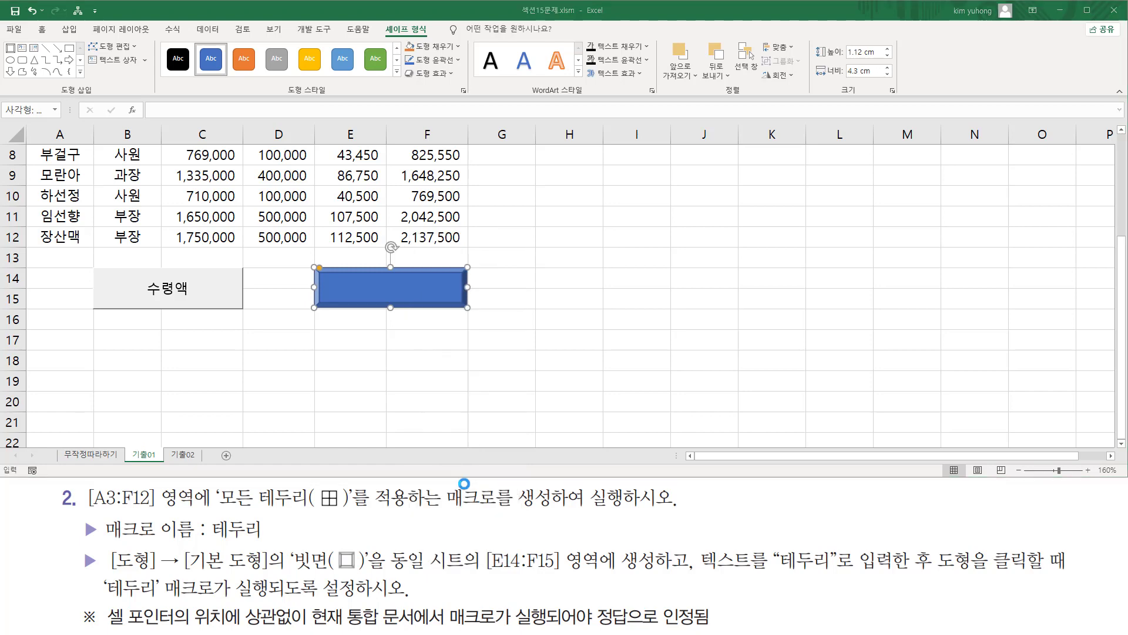
drag(448, 367, 623, 197)
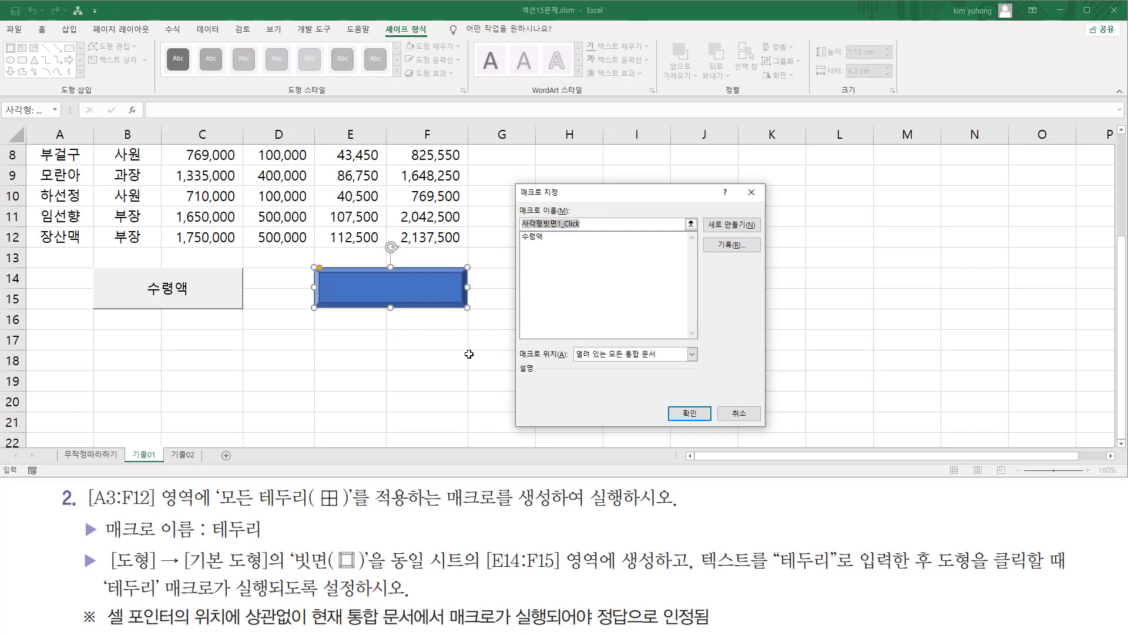
text(ㅌ)
click(566, 223)
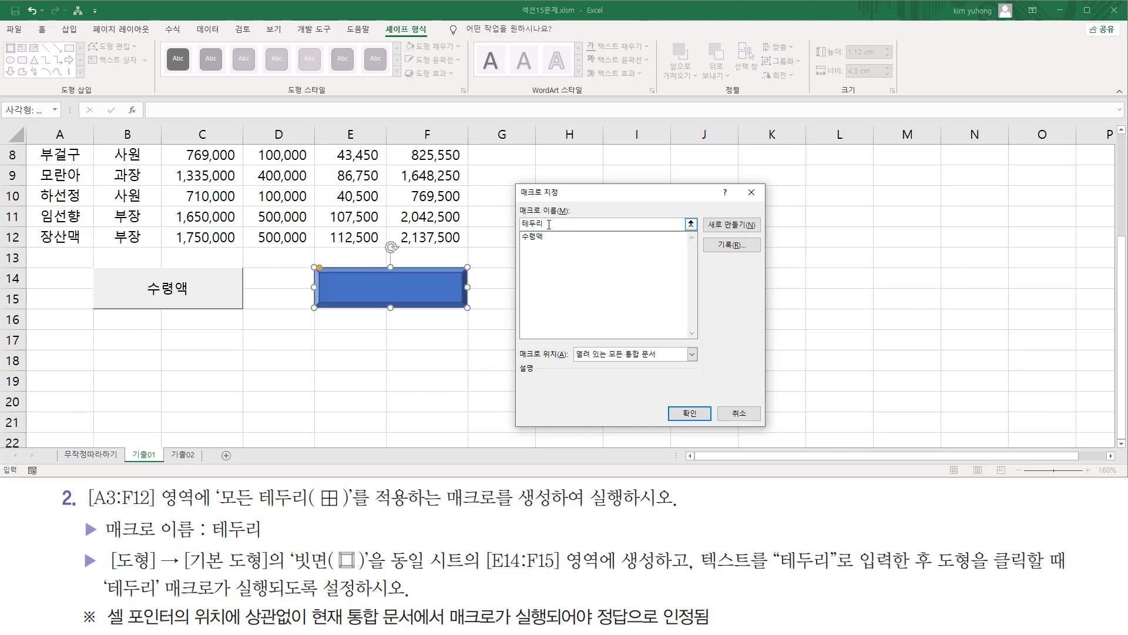
click(725, 246)
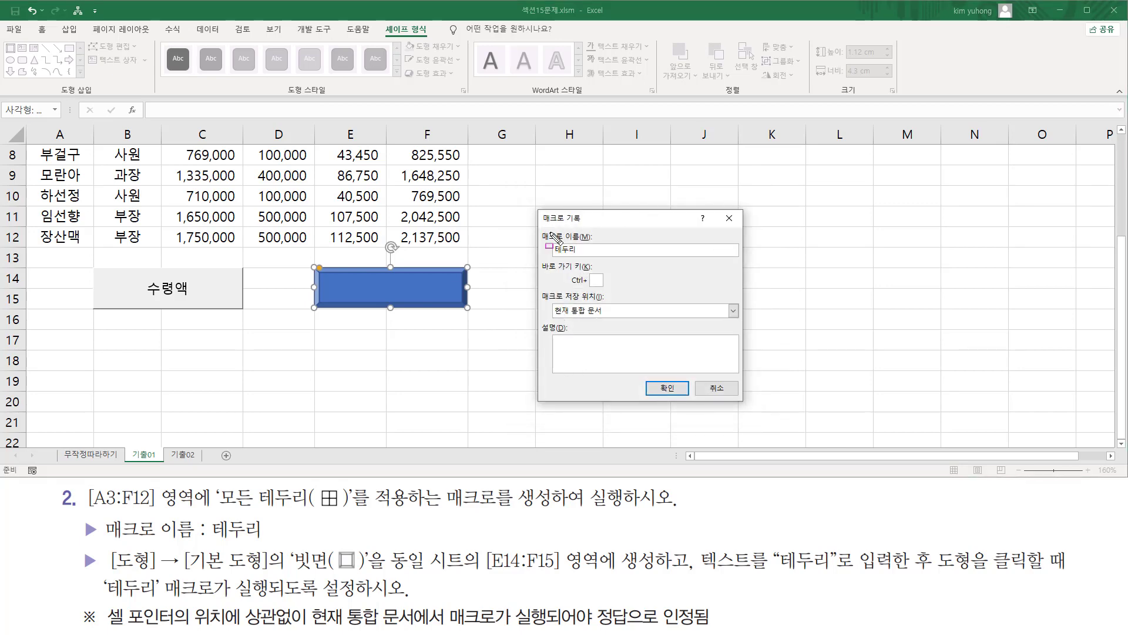
drag(539, 226, 605, 256)
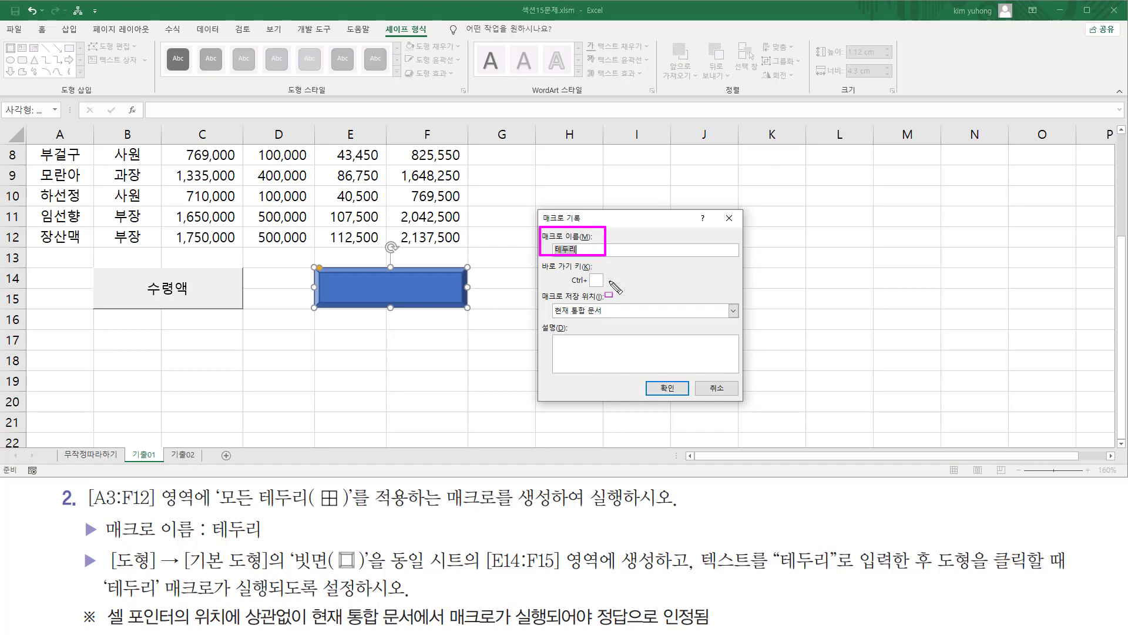
drag(540, 284, 609, 319)
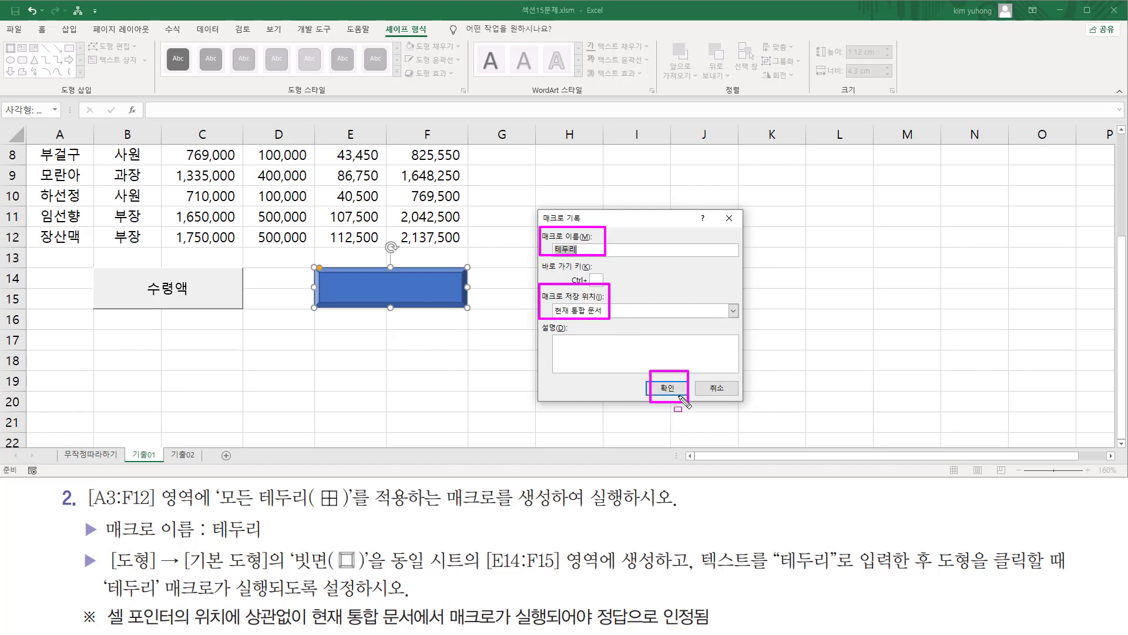
click(666, 387)
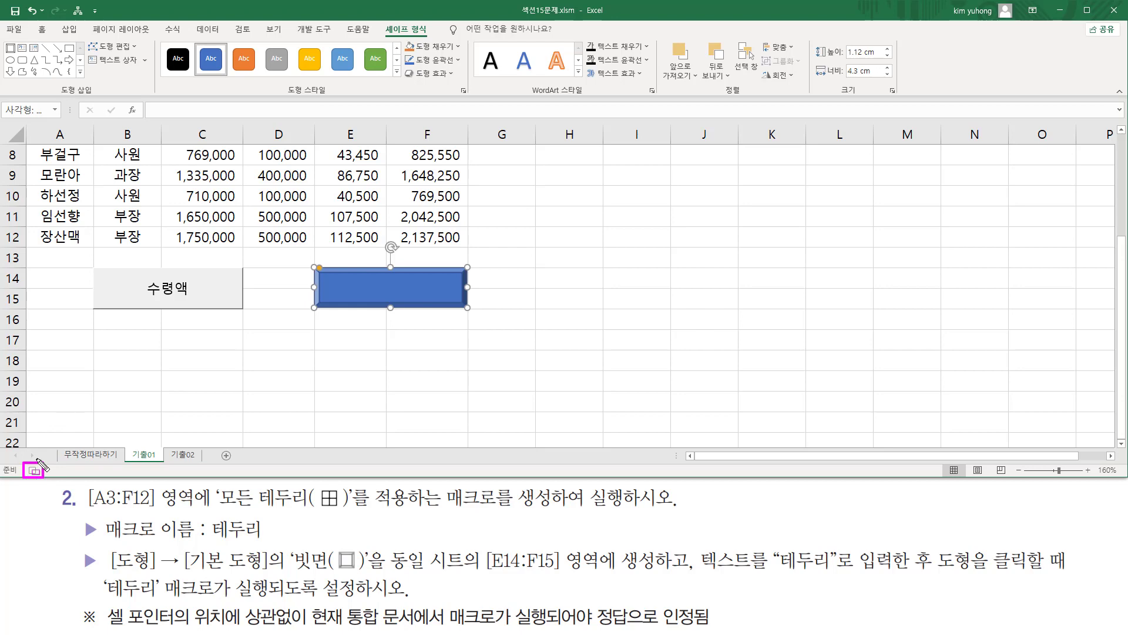
- Apply all borders (모든 테두리) to A3:F12, deselect the range and stop recording the macro
scroll(506, 268, up, 3)
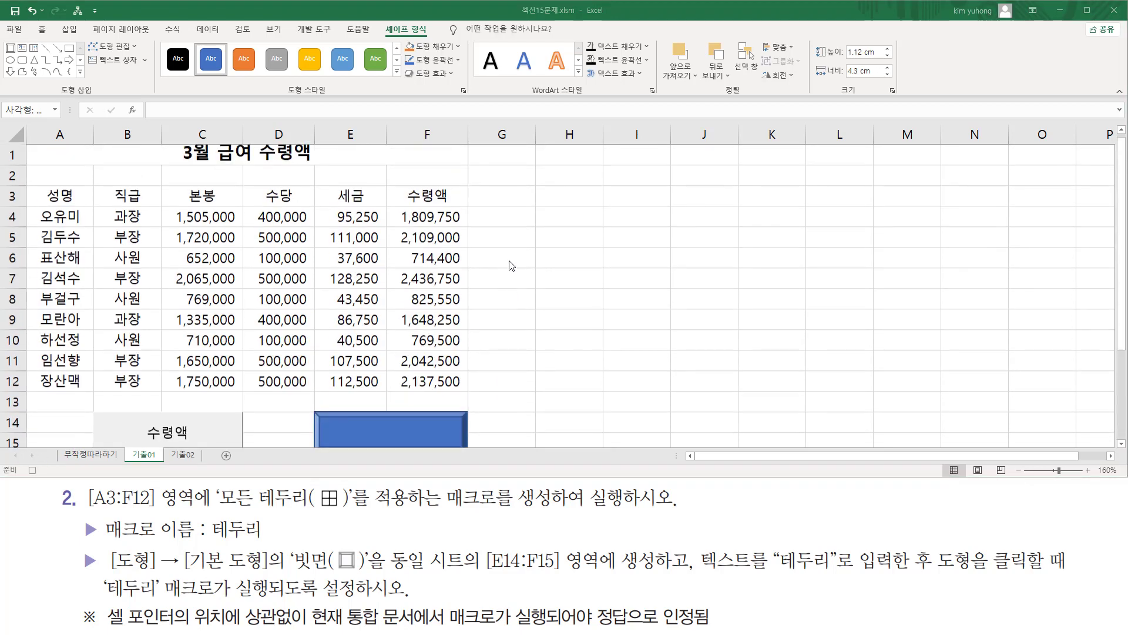
click(41, 200)
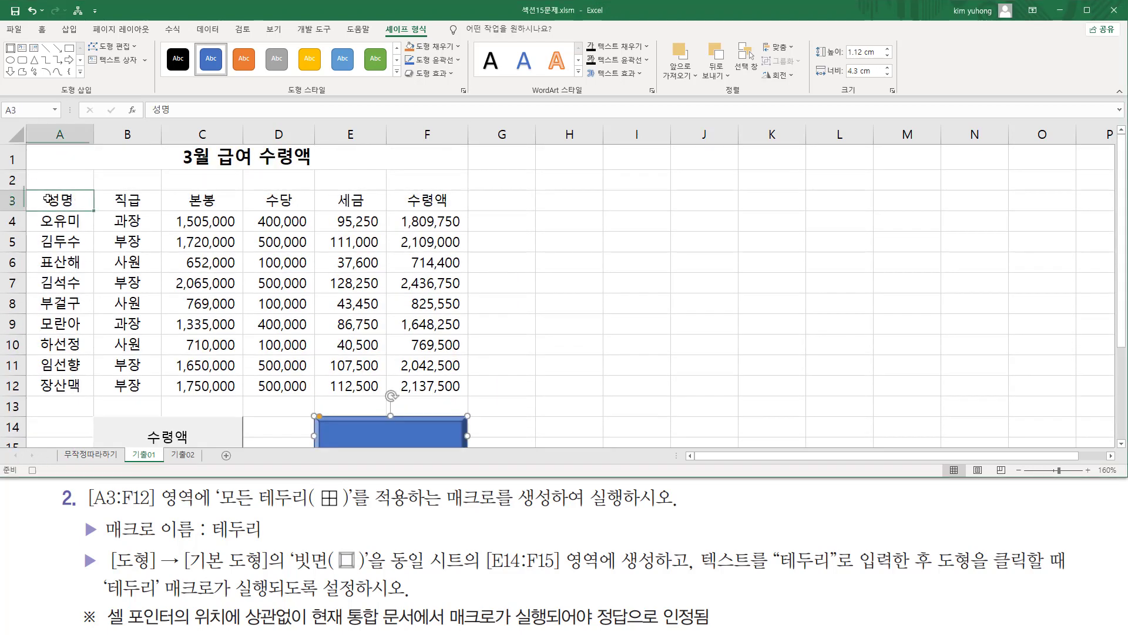
drag(40, 201, 459, 388)
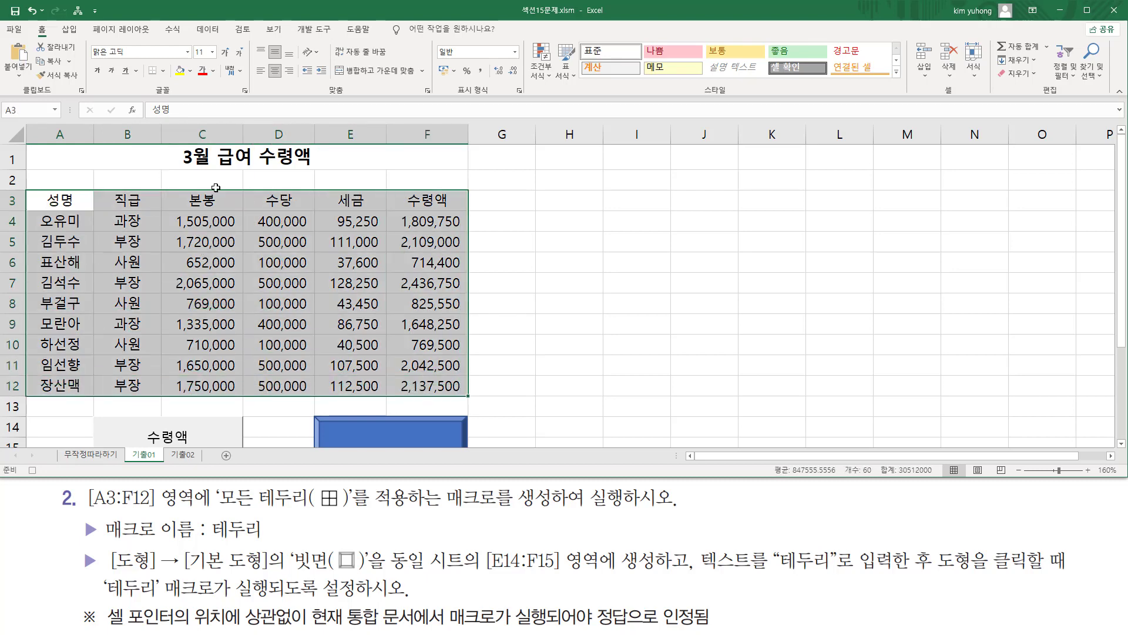
click(163, 71)
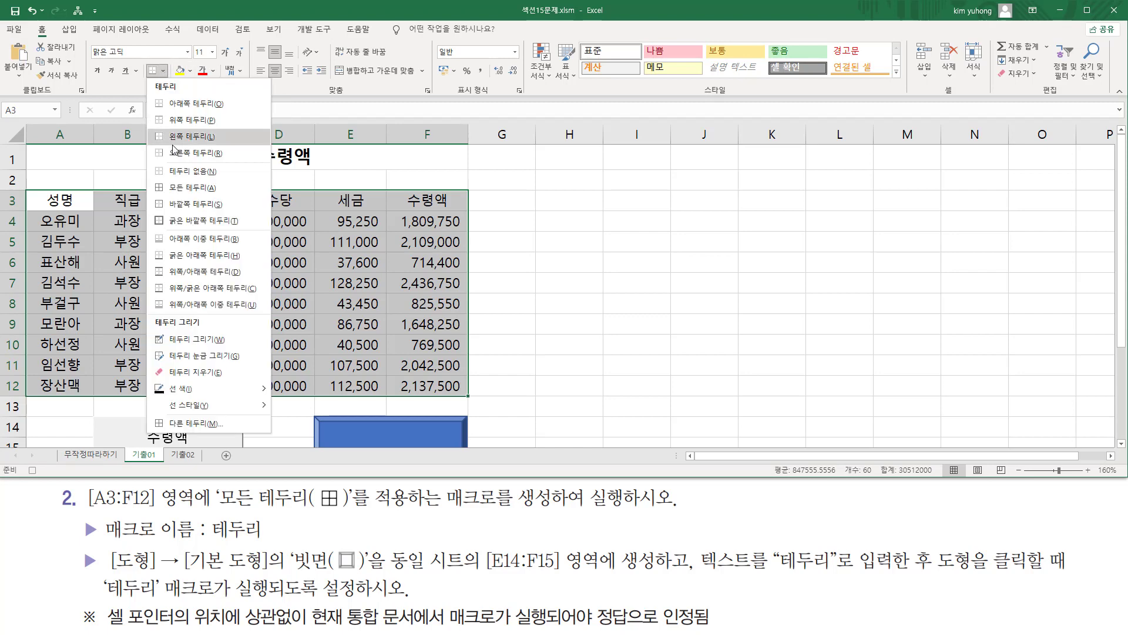
click(175, 188)
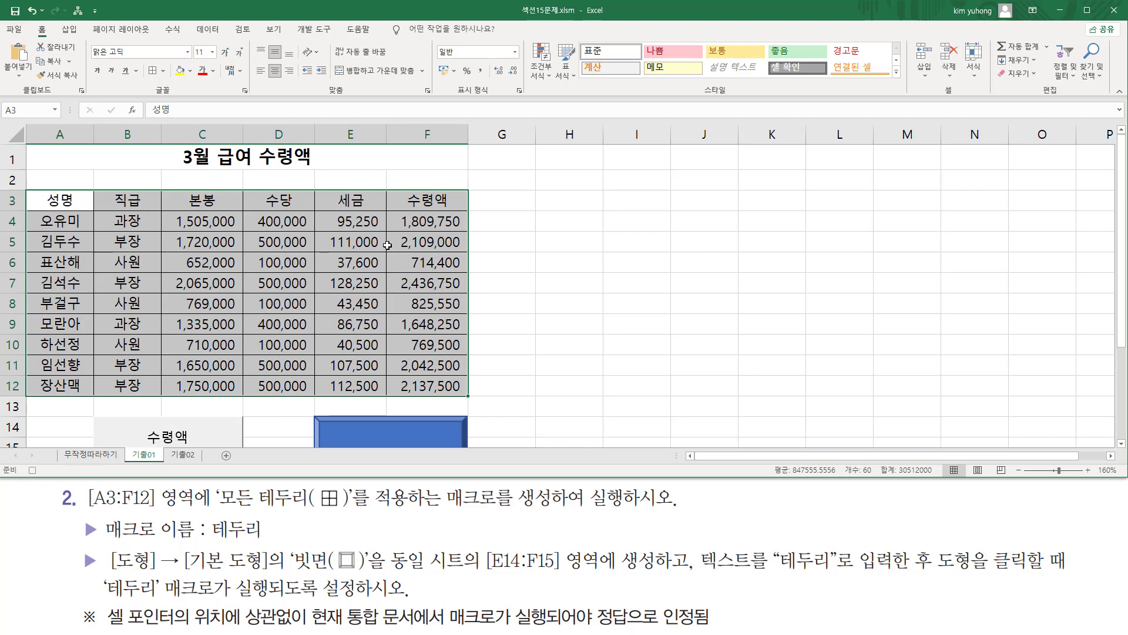
scroll(453, 275, down, 2)
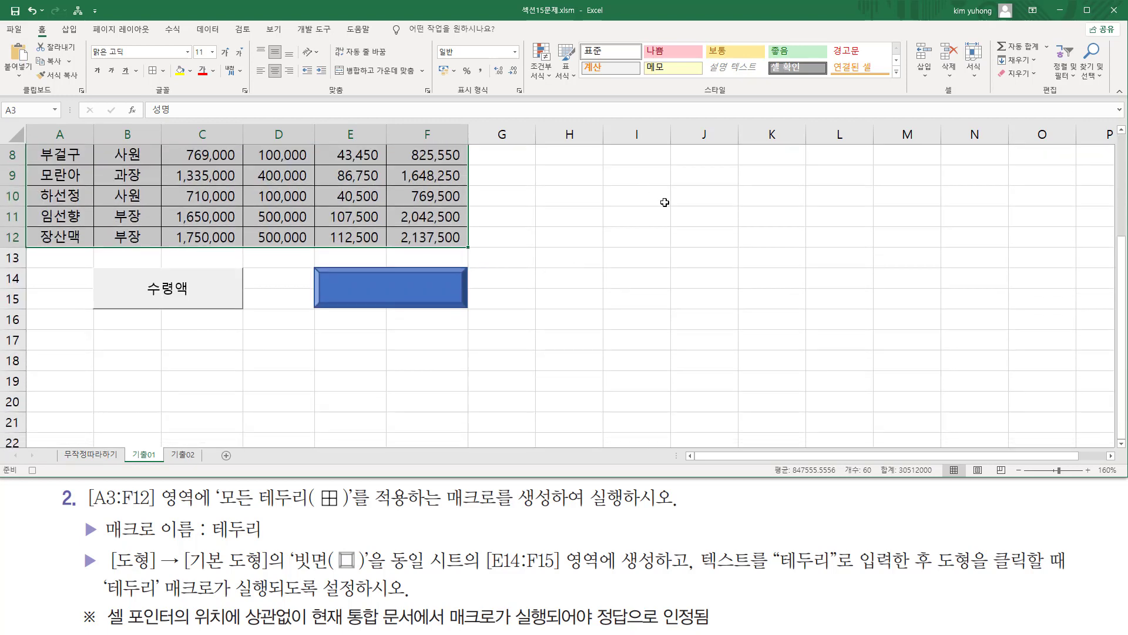
click(632, 224)
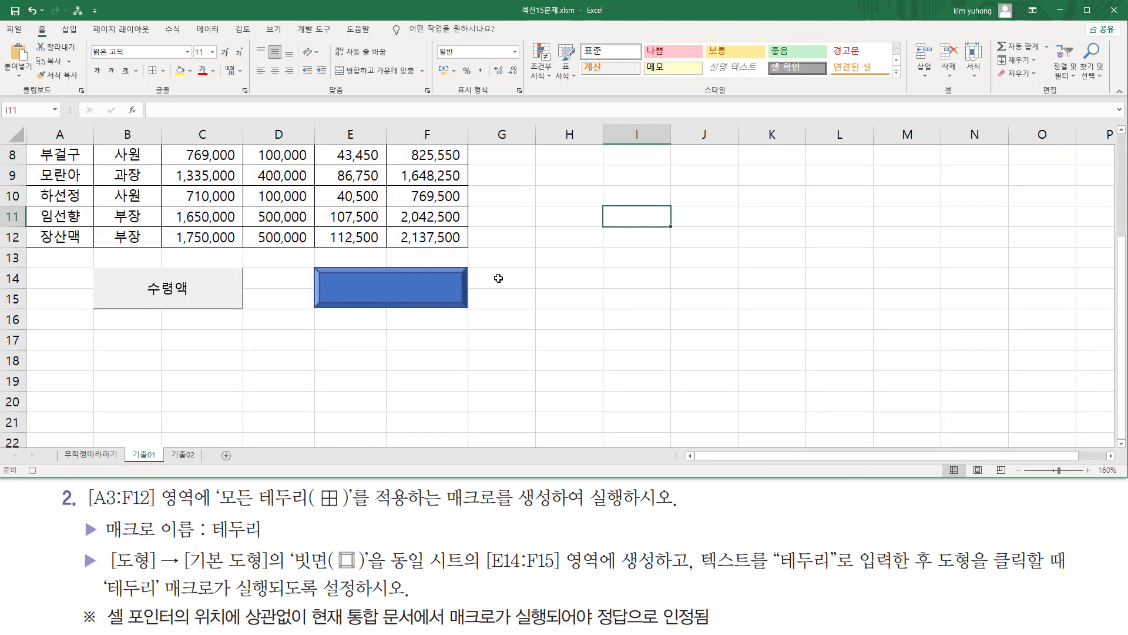
click(33, 470)
- Set the text of the bevel shape over E14:F15 to 테두리
right_click(393, 292)
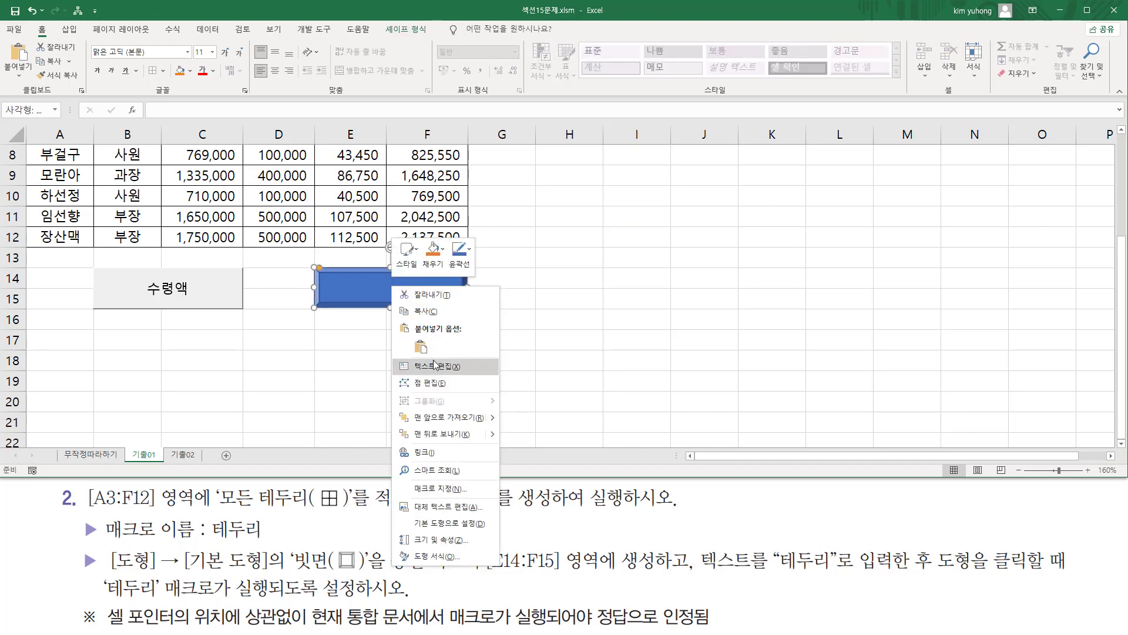
click(434, 367)
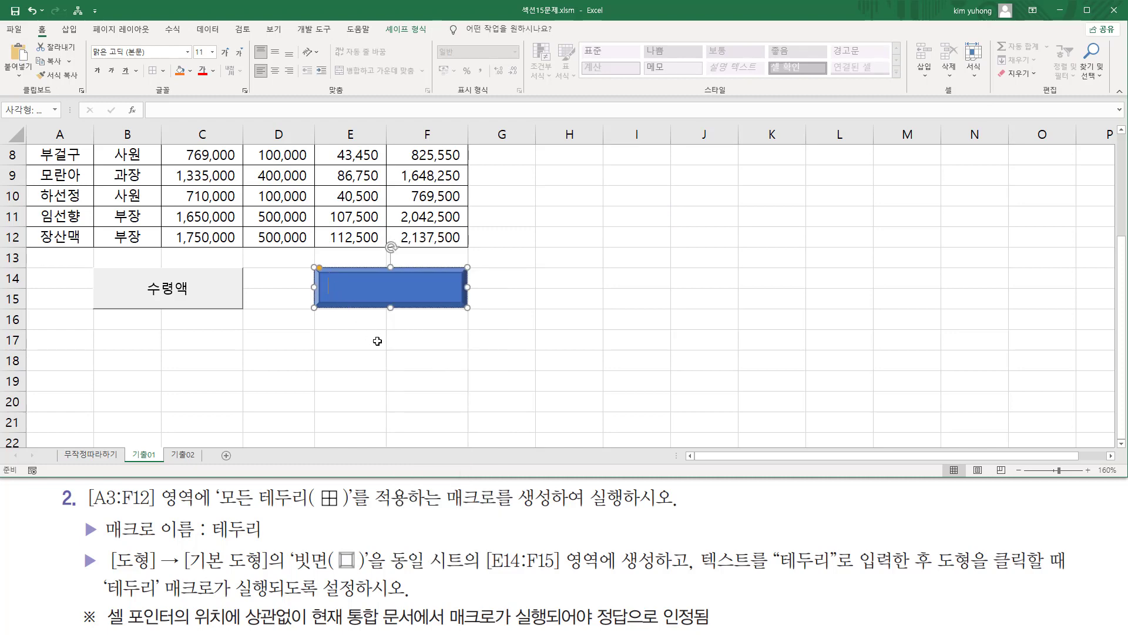
text(테두리)
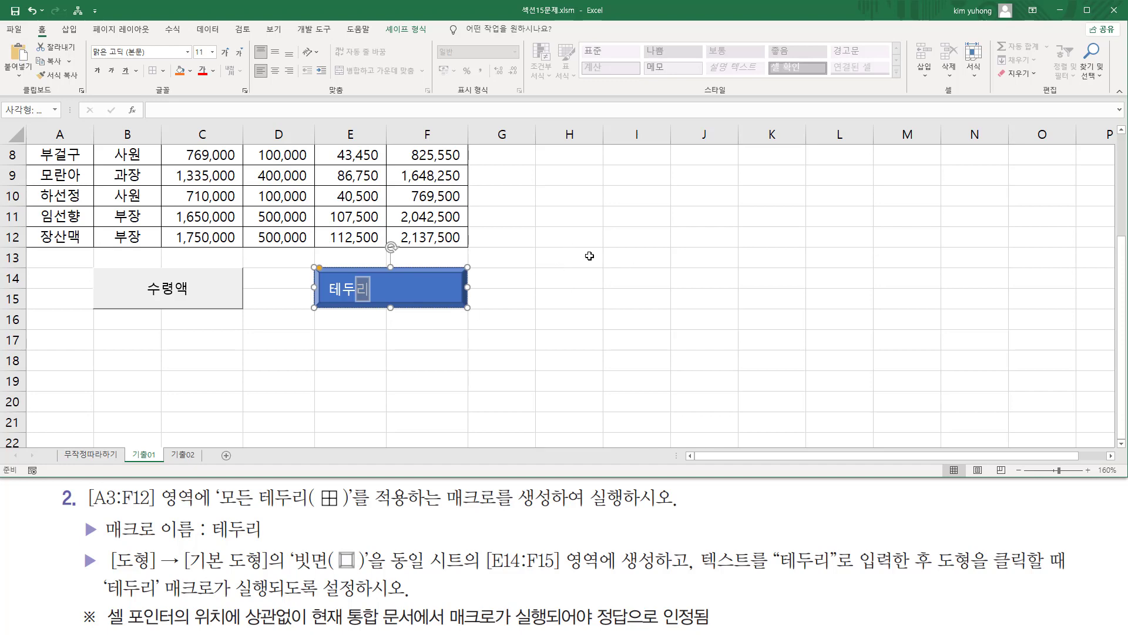
click(598, 233)
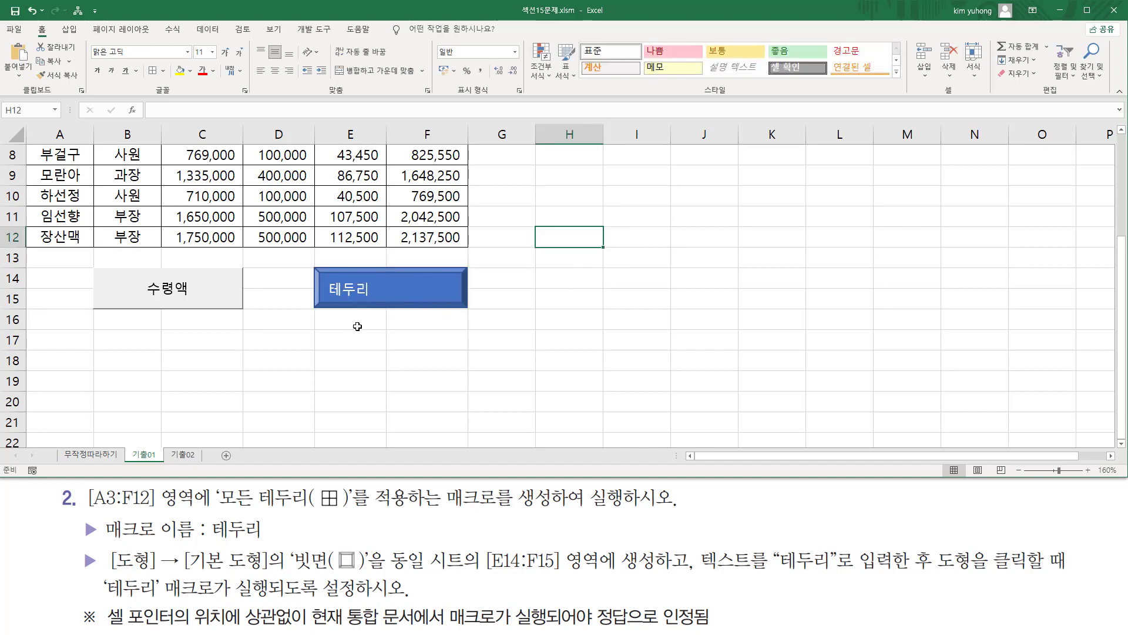
- Remove all borders from A3:F12 and run the 테두리 macro from its bevel shape to reapply them
scroll(357, 328, up, 3)
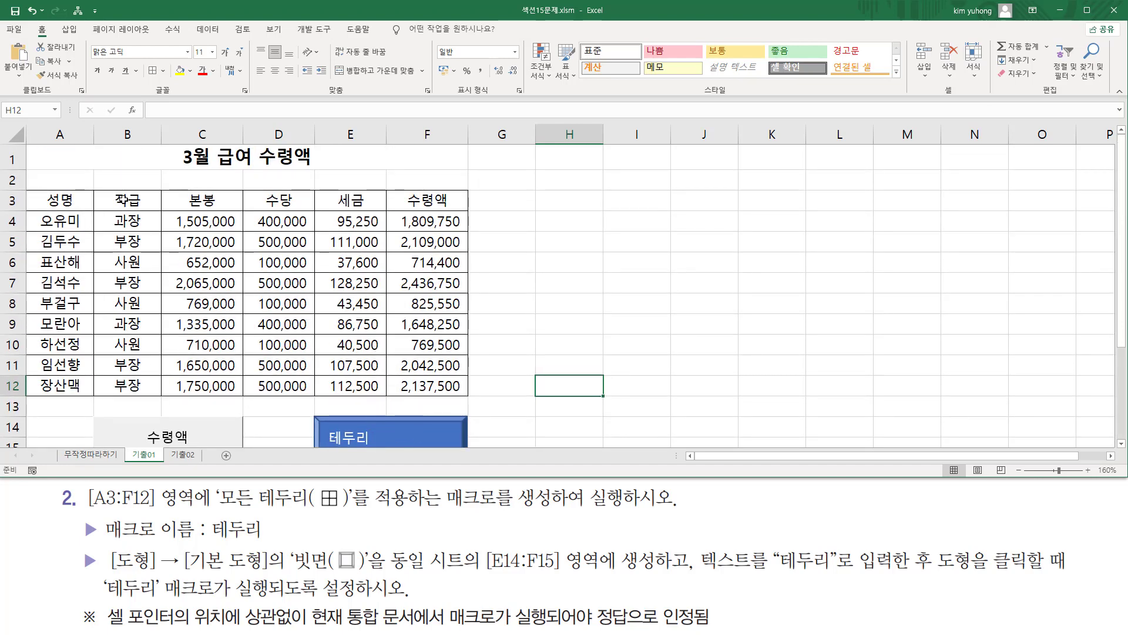
click(124, 199)
drag(44, 200, 395, 376)
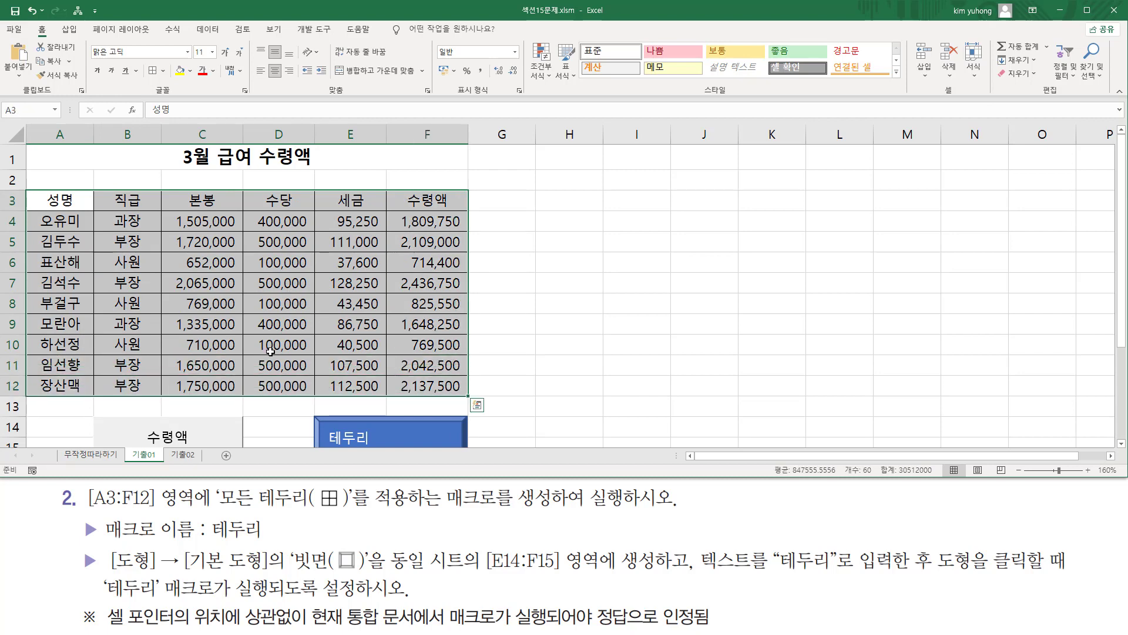
click(163, 71)
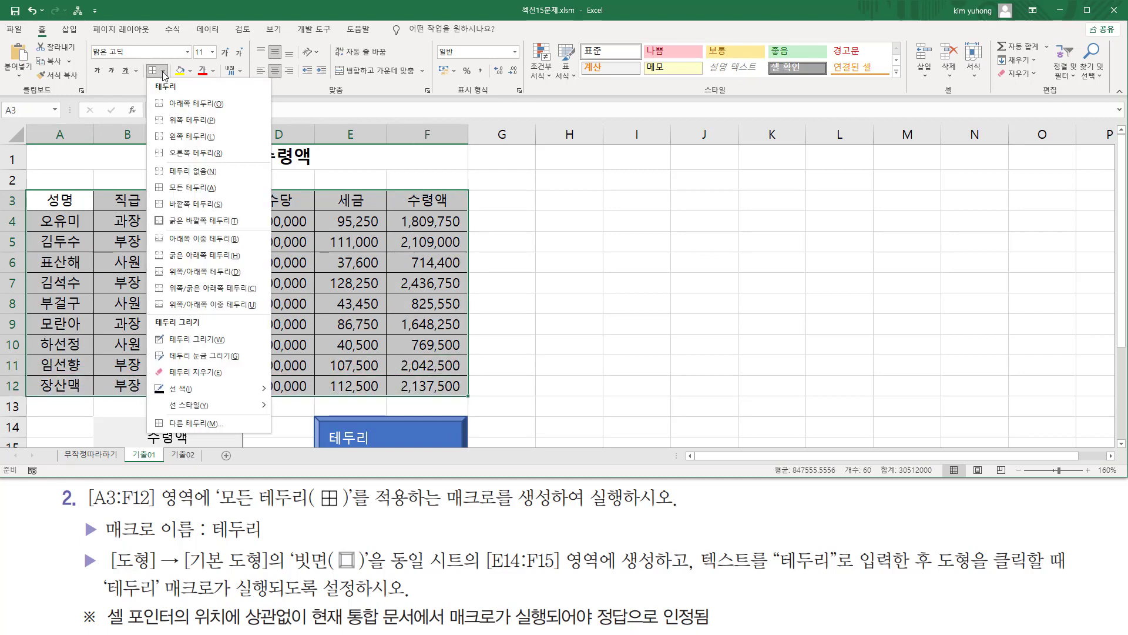
click(189, 171)
click(617, 221)
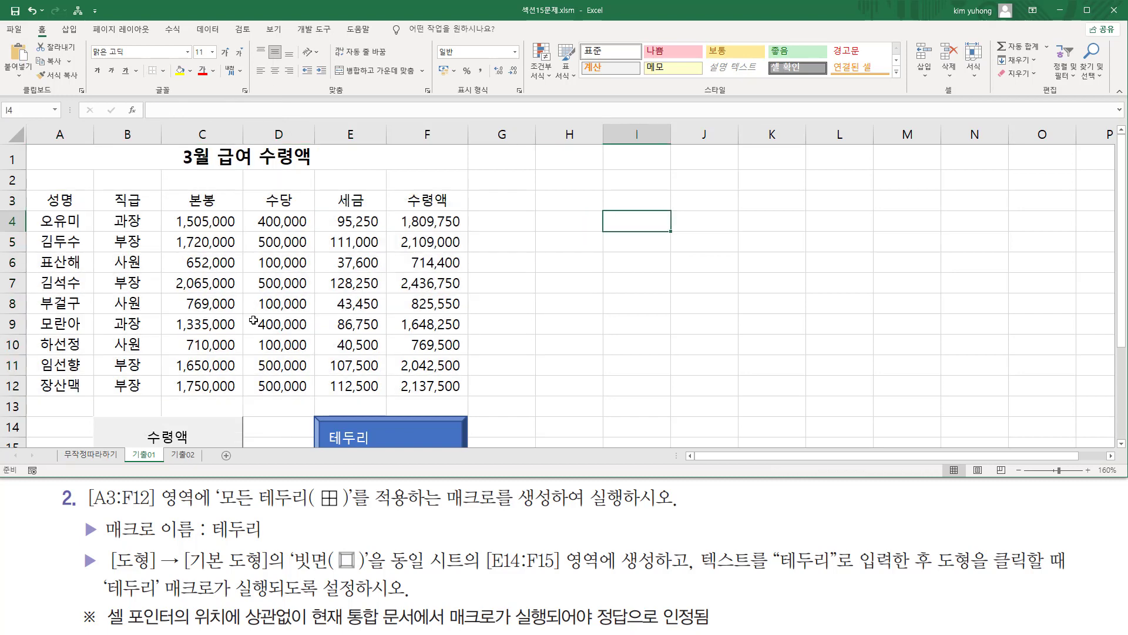
click(573, 276)
scroll(419, 262, down, 2)
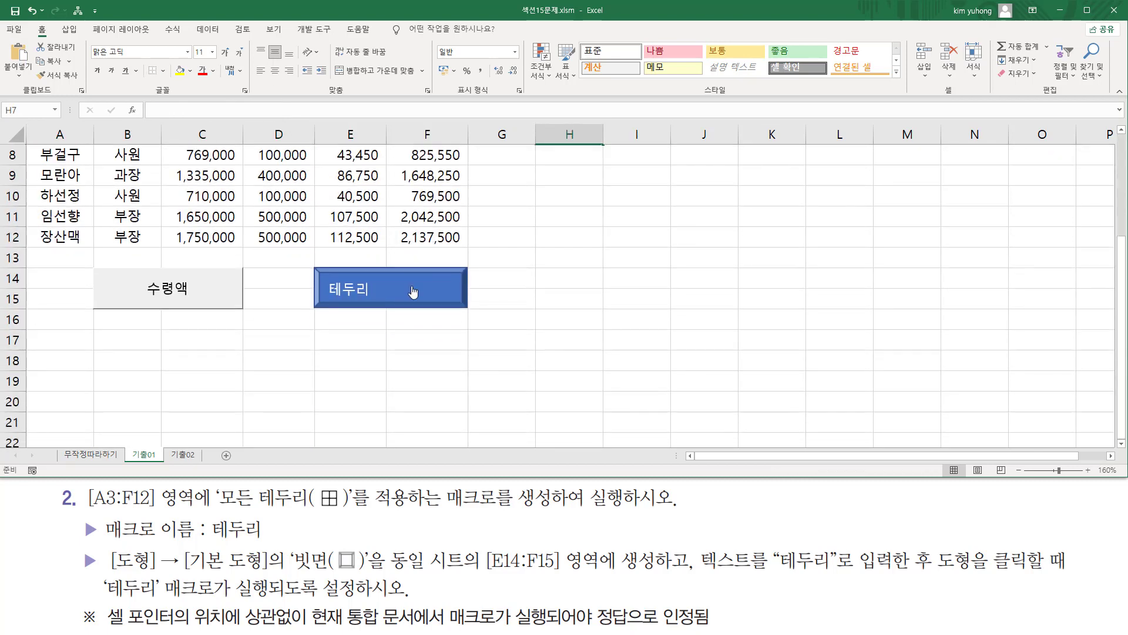
click(391, 288)
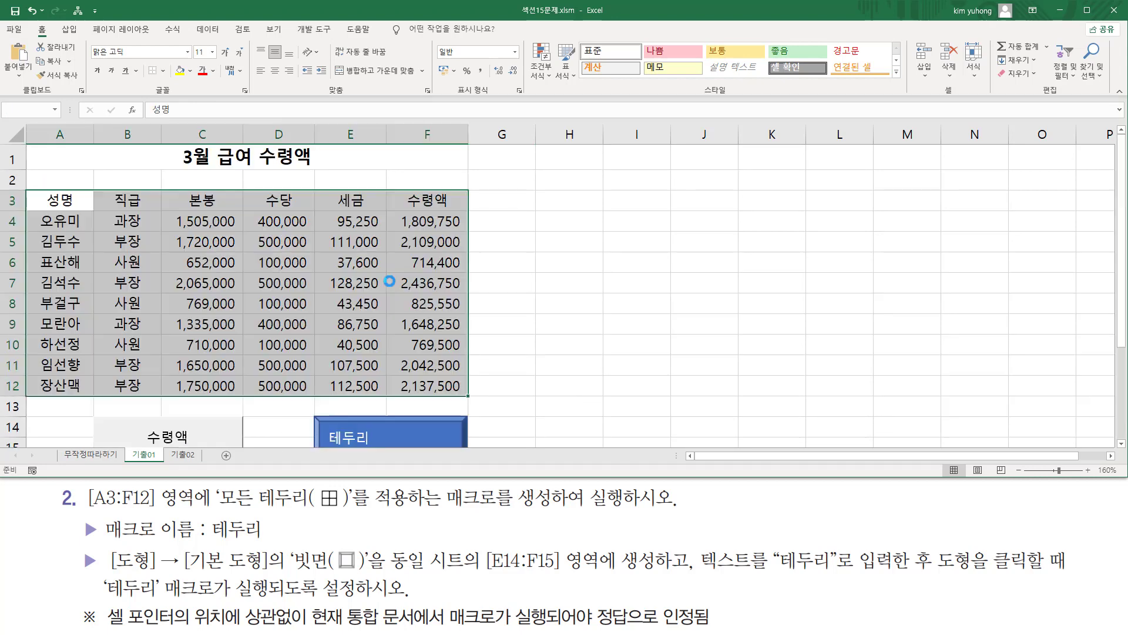
scroll(397, 286, up, 3)
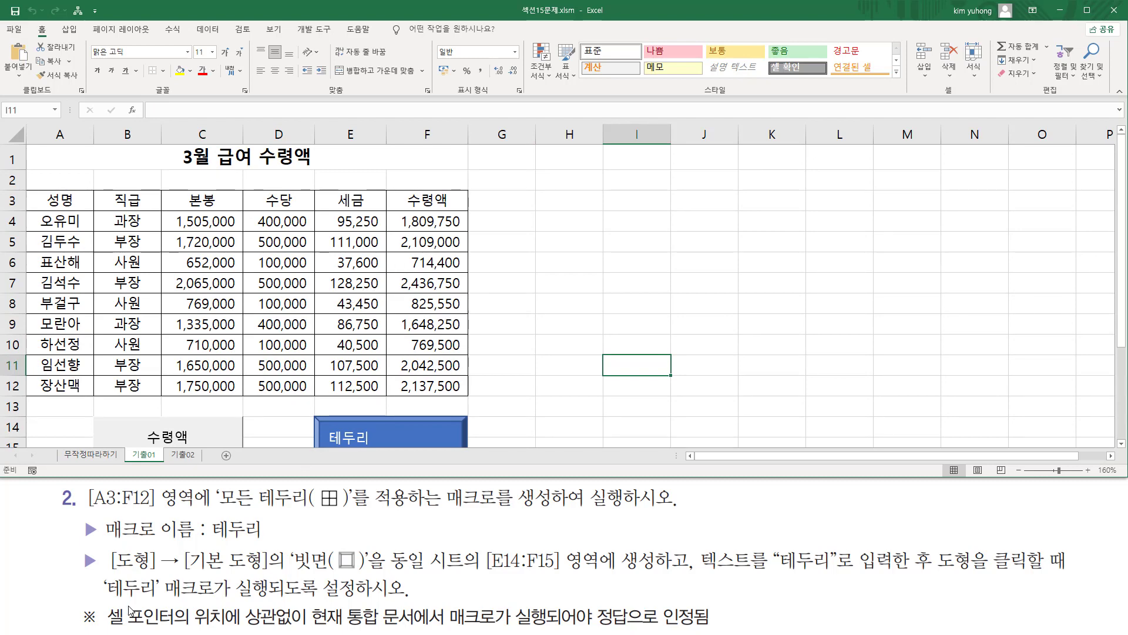
- Read the note on cell pointer position and test the 수령액 and 테두리 macros from their buttons with different cells selected
mouse_move(104, 604)
mouse_down()
mouse_move(301, 630)
mouse_move(713, 630)
mouse_up()
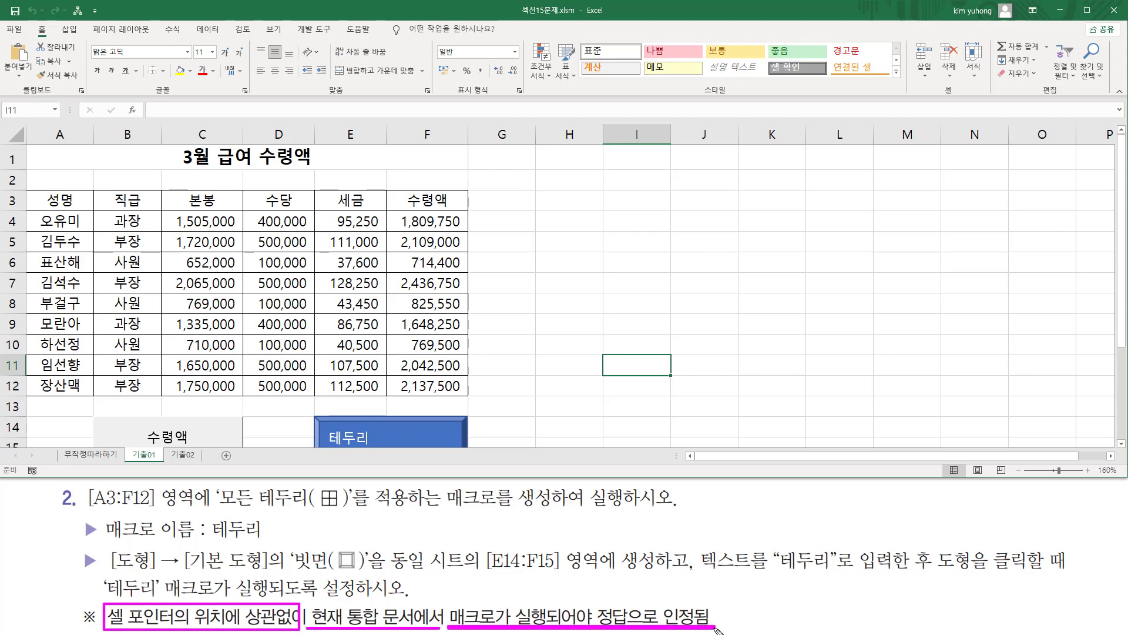
key(Escape)
click(554, 345)
click(558, 287)
click(503, 283)
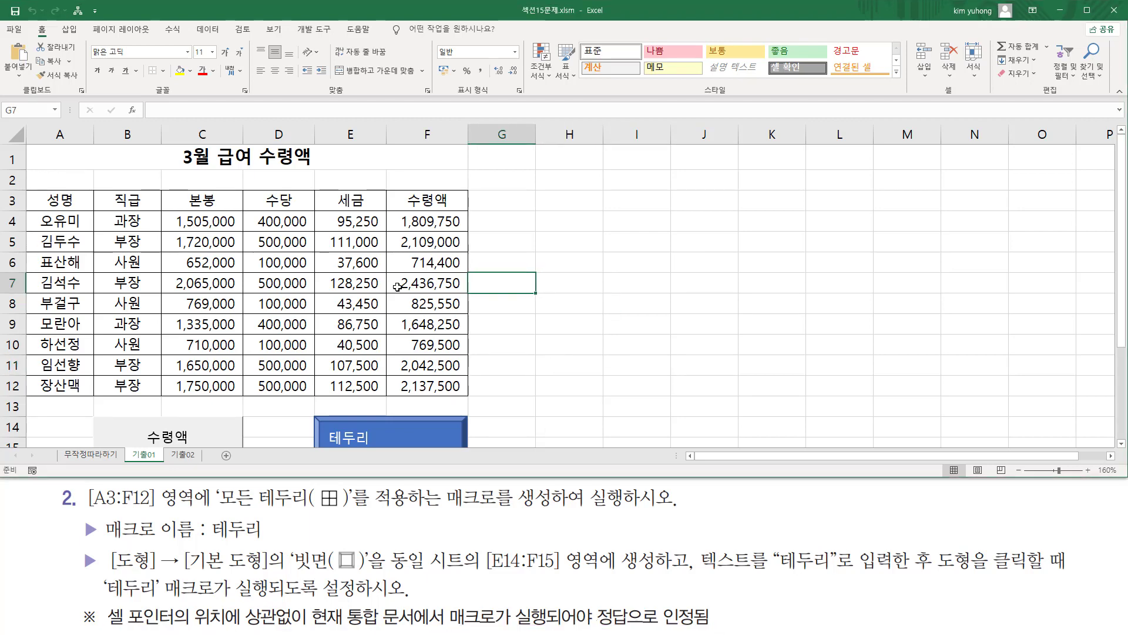
click(398, 287)
click(426, 324)
click(567, 331)
click(218, 424)
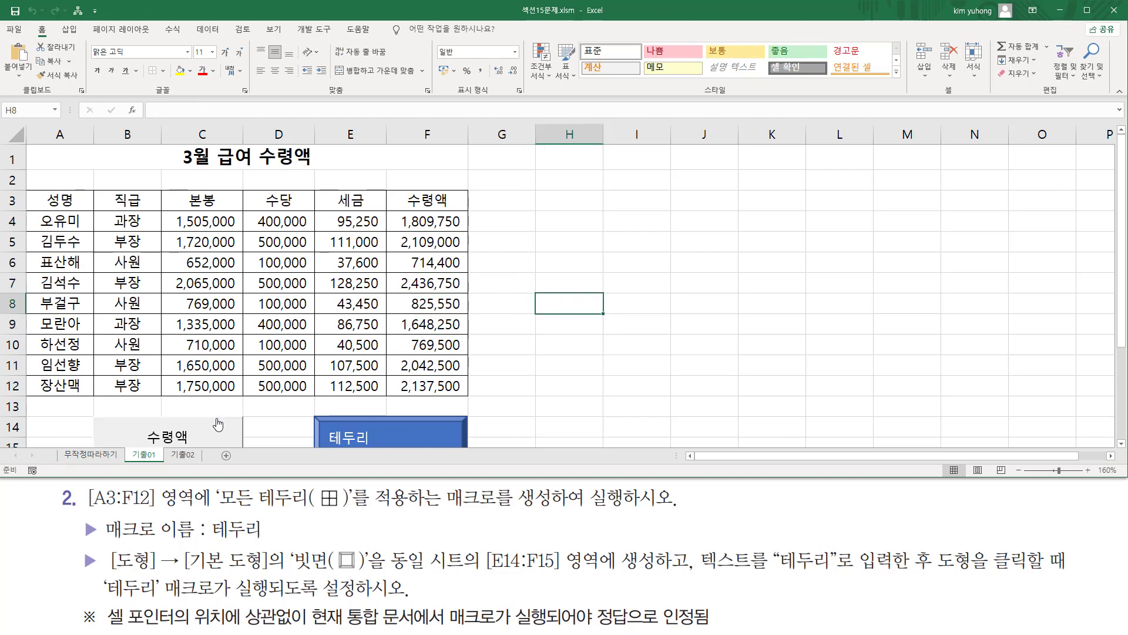
click(370, 437)
click(545, 321)
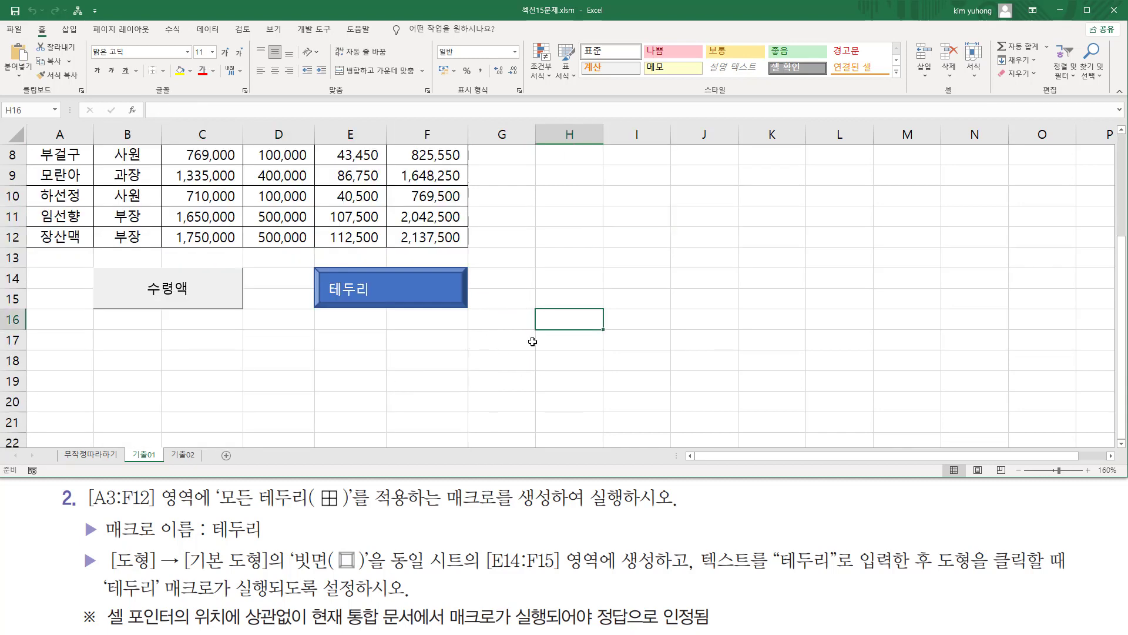
scroll(523, 347, up, 3)
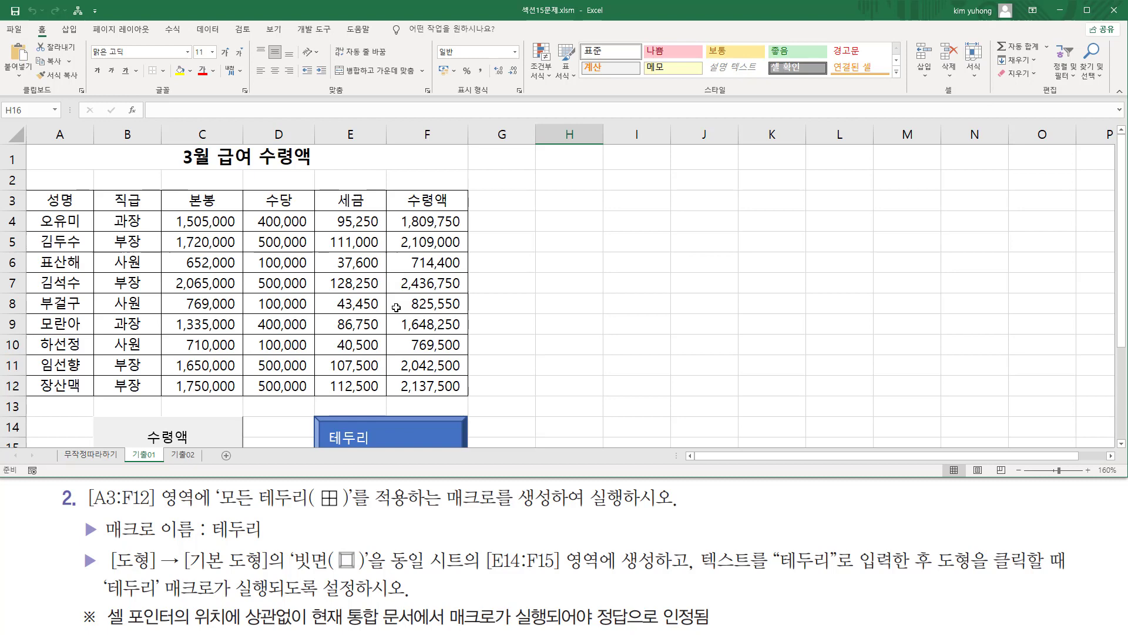
click(599, 288)
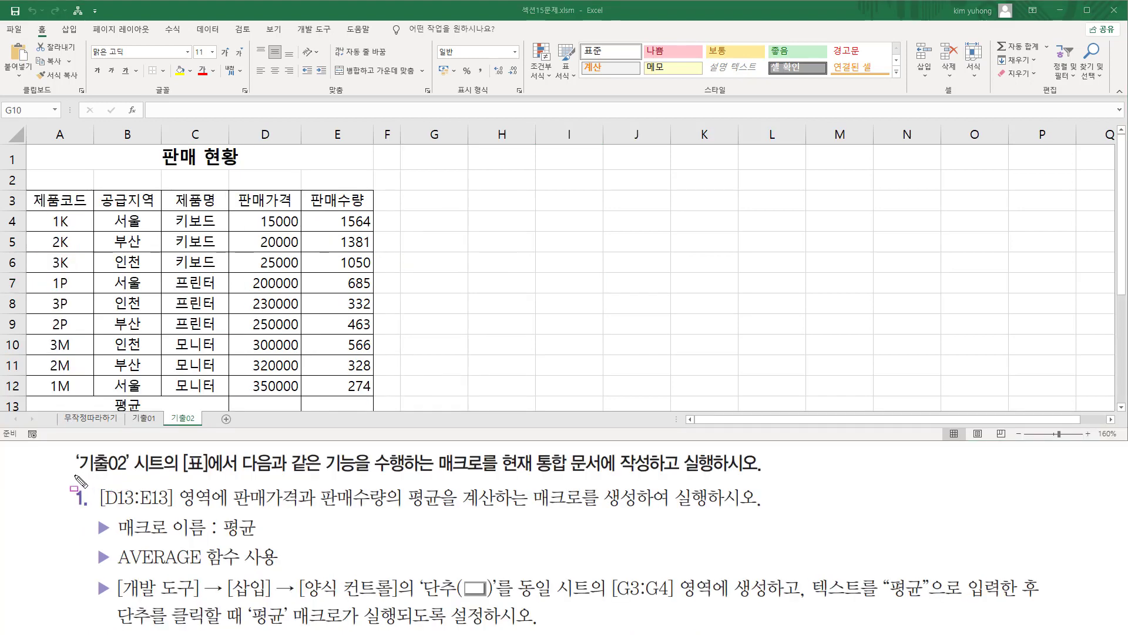
- Read the 기출02 task instructions, checking the macro's target range, name, required function, and the button's location and text
drag(75, 475, 175, 475)
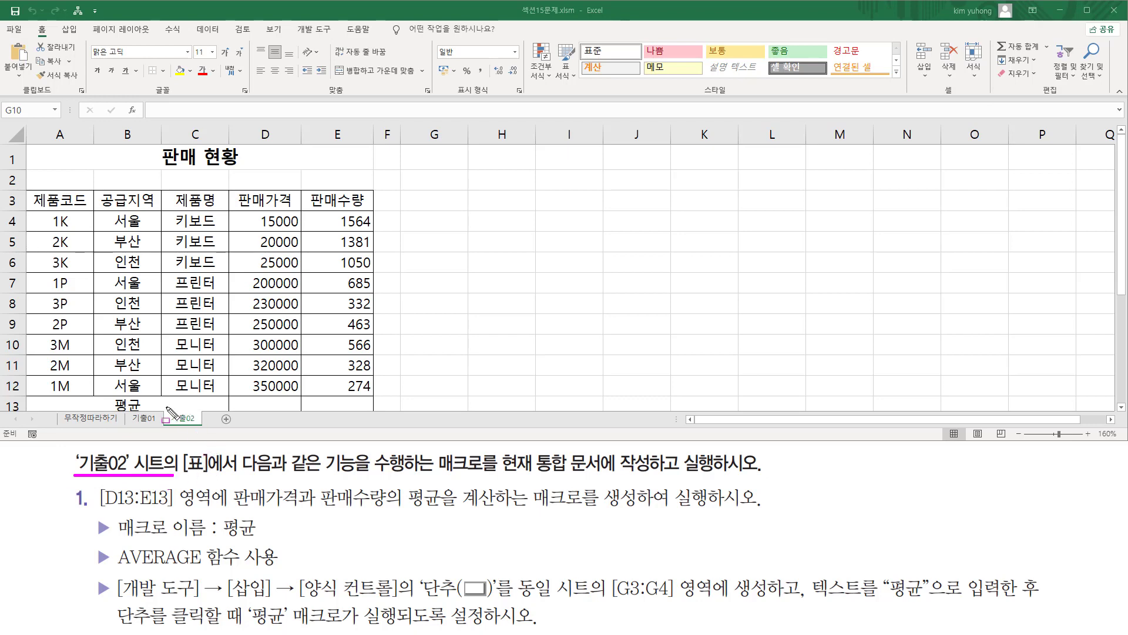
drag(166, 407, 203, 425)
drag(239, 471, 759, 475)
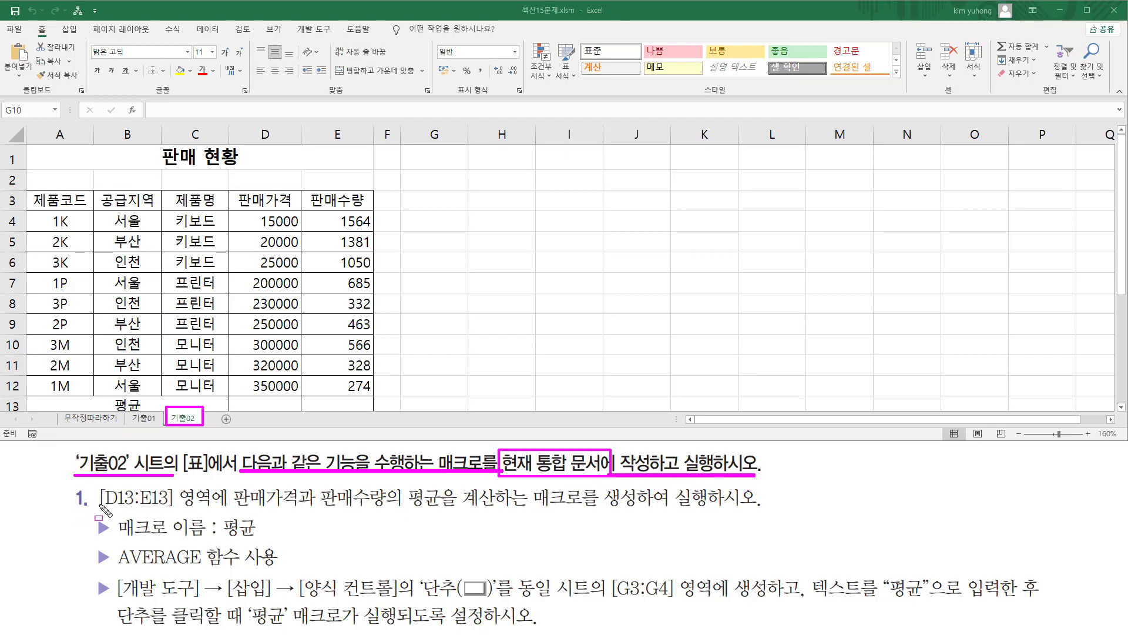
key(Escape)
key(ctrl+2)
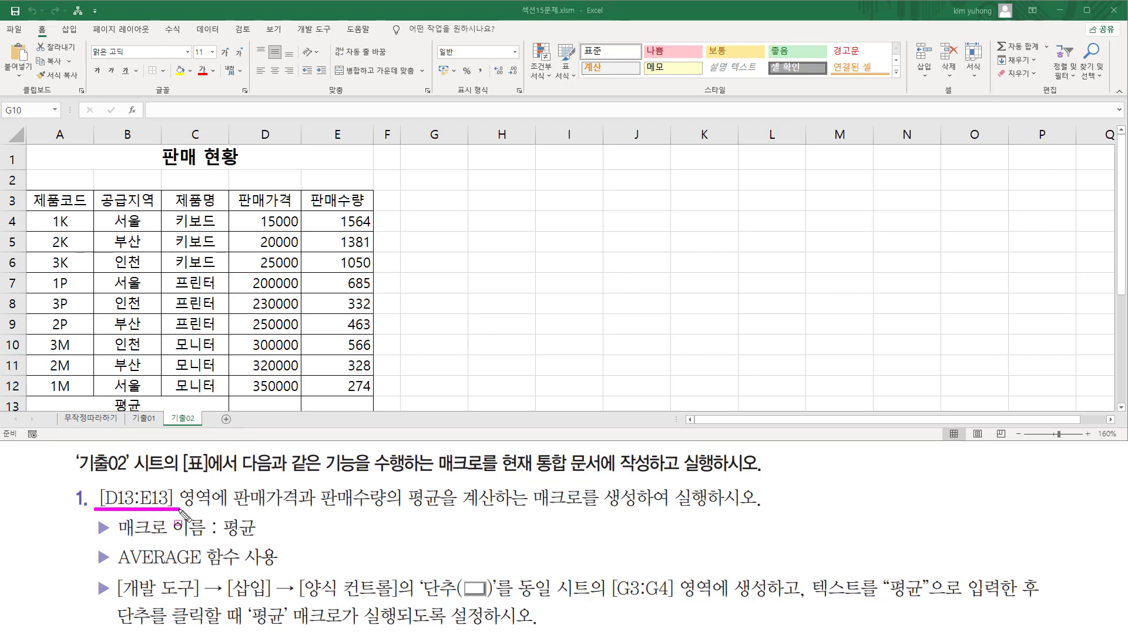
drag(94, 509, 225, 487)
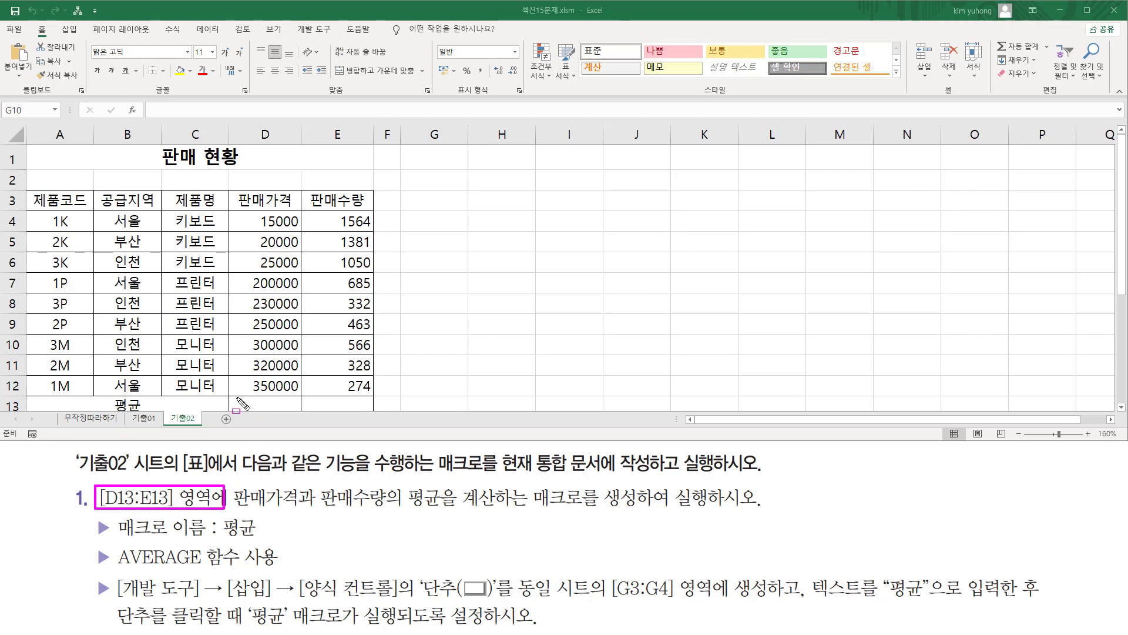
drag(236, 398, 369, 412)
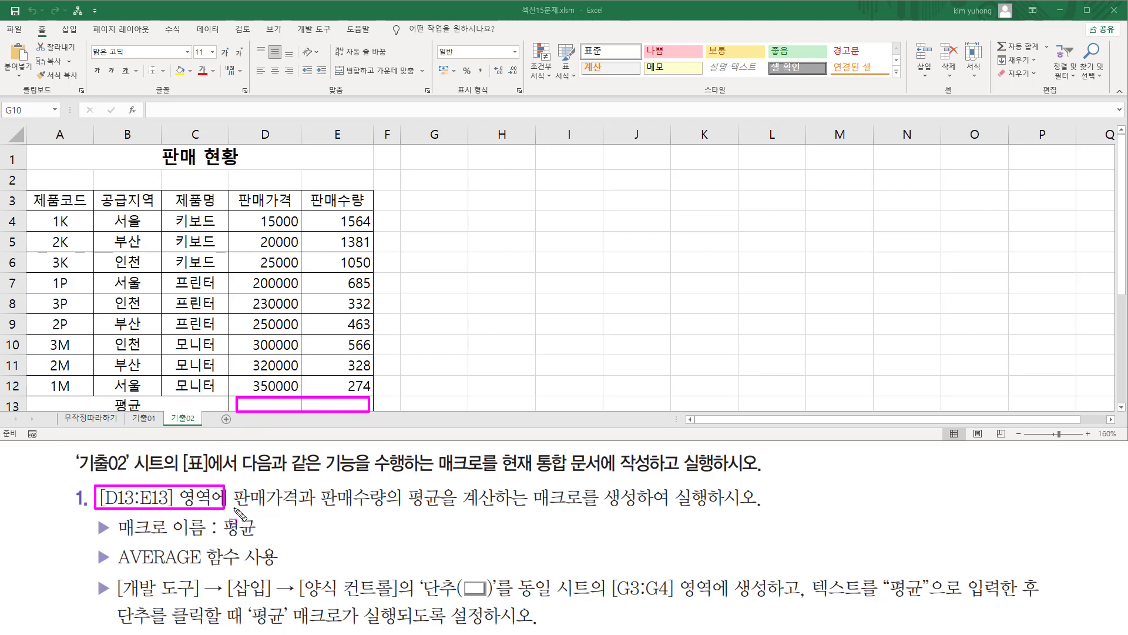
drag(234, 506, 440, 511)
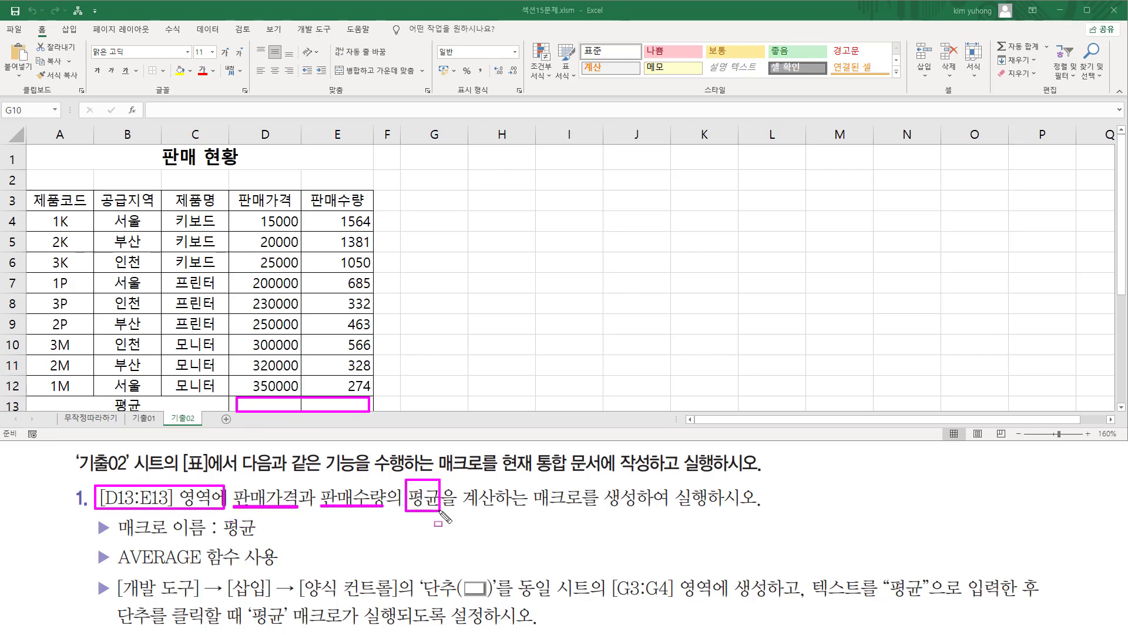
drag(529, 511, 742, 511)
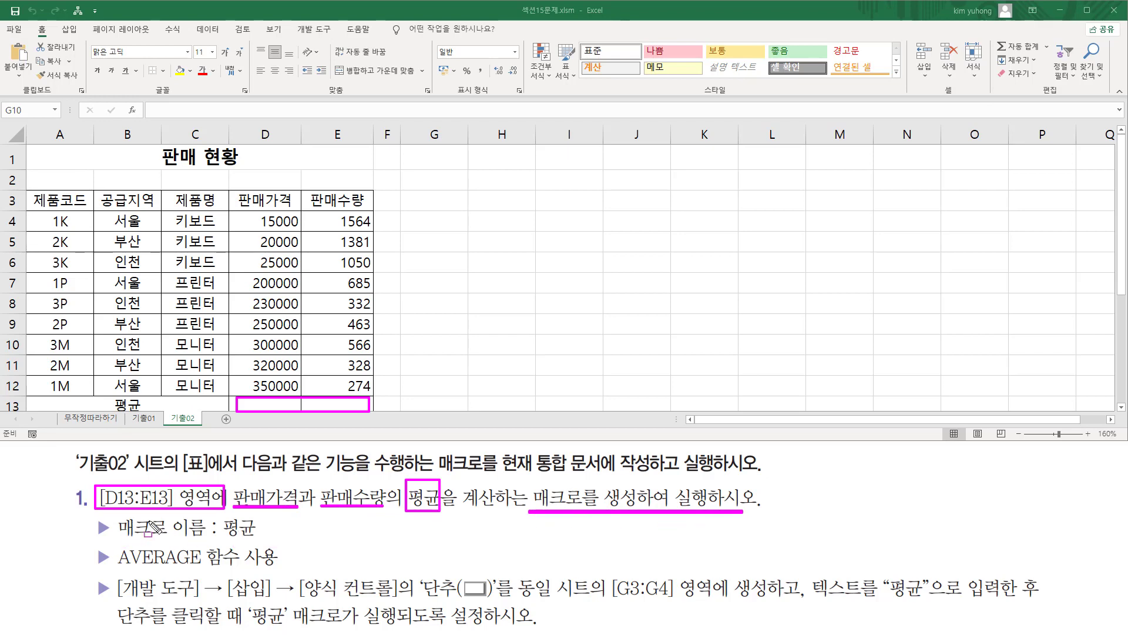
drag(220, 538, 258, 538)
drag(114, 542, 290, 567)
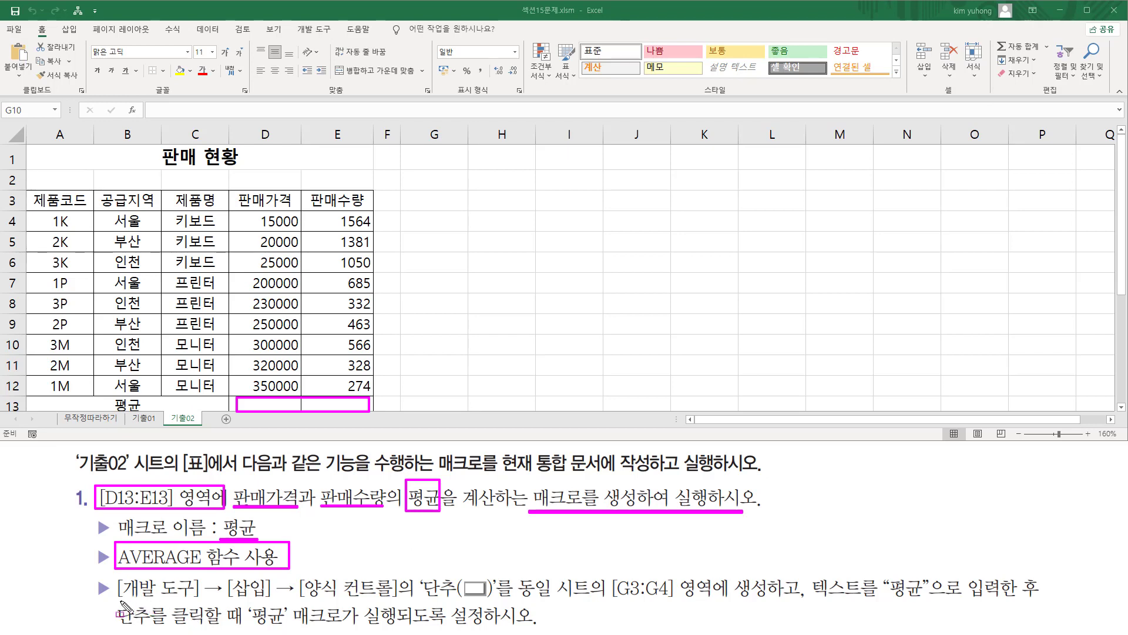
drag(114, 599, 505, 600)
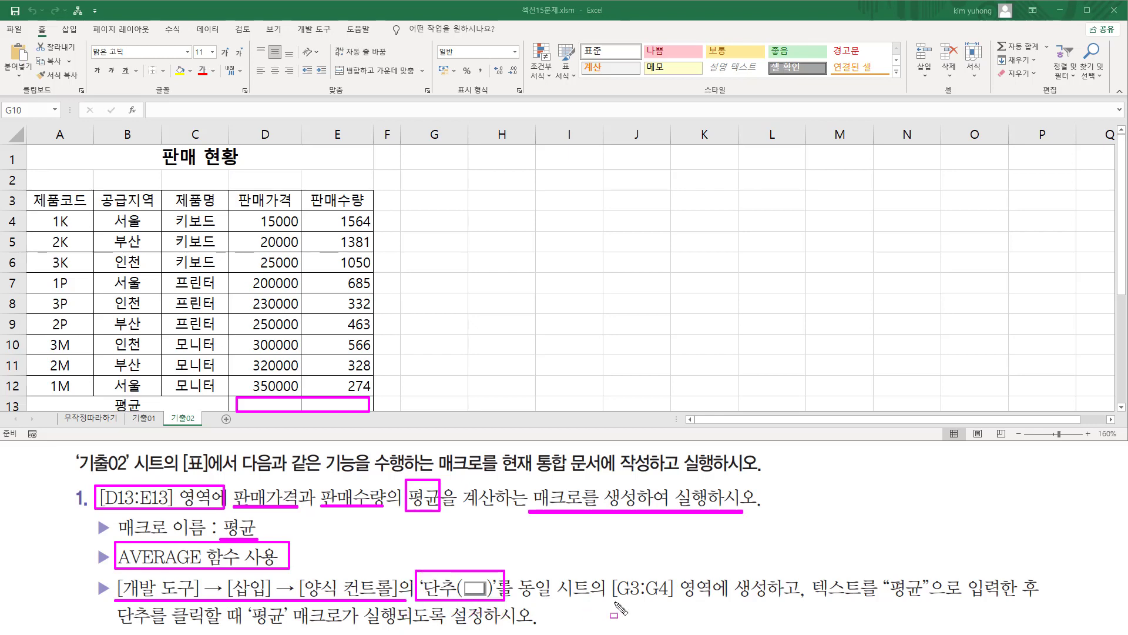
drag(608, 600, 771, 600)
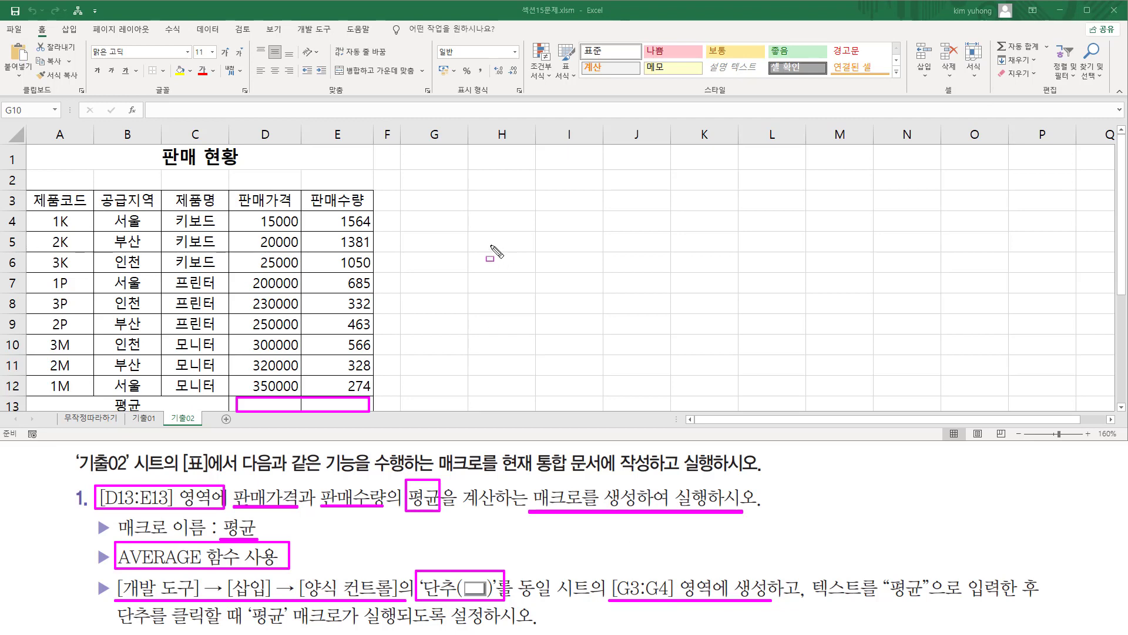
drag(402, 188, 468, 230)
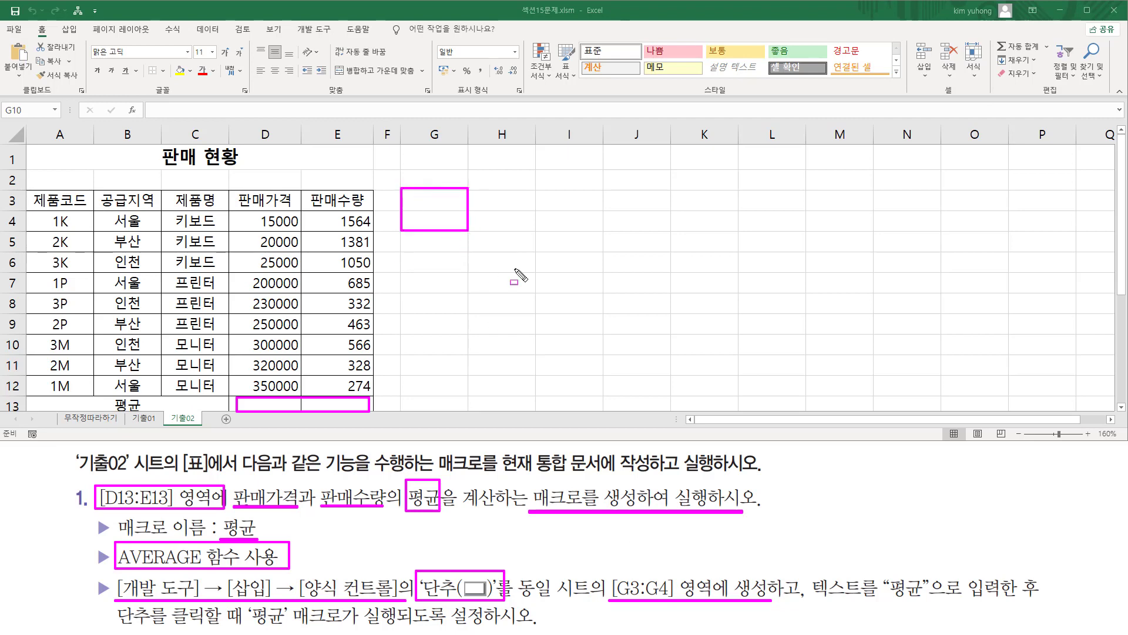
drag(812, 599, 1036, 599)
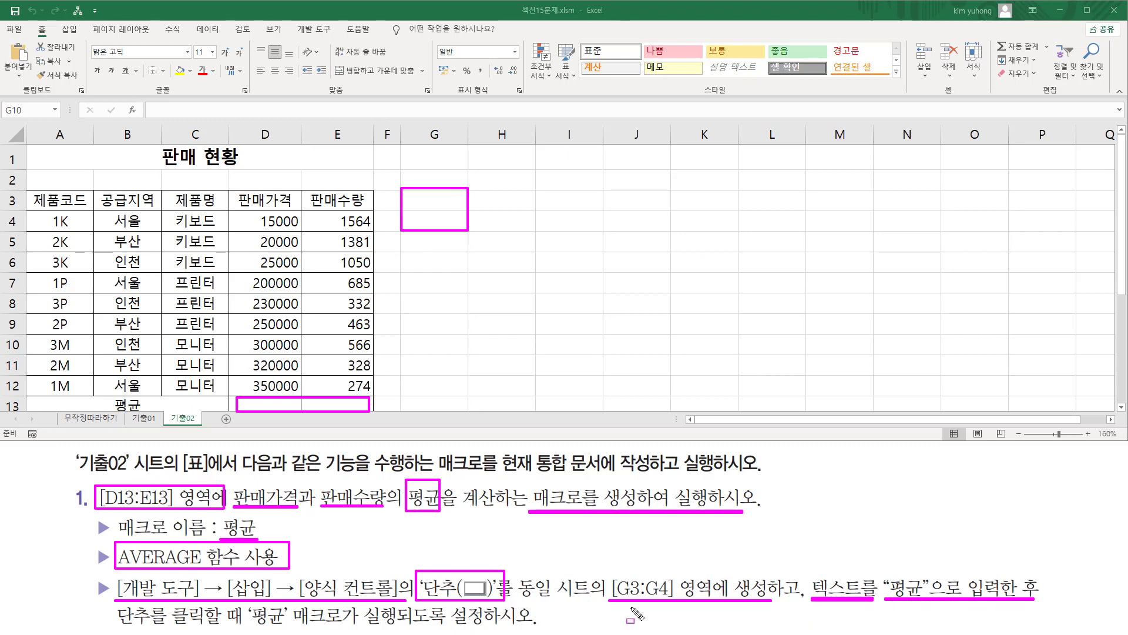
drag(120, 629, 539, 630)
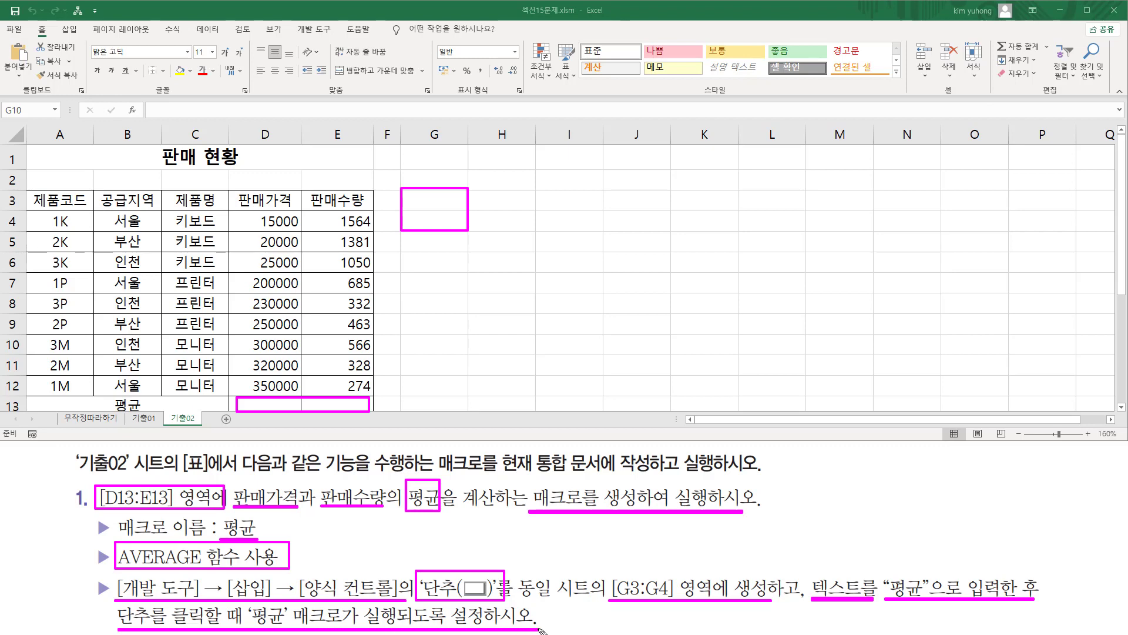
key(Escape)
click(519, 289)
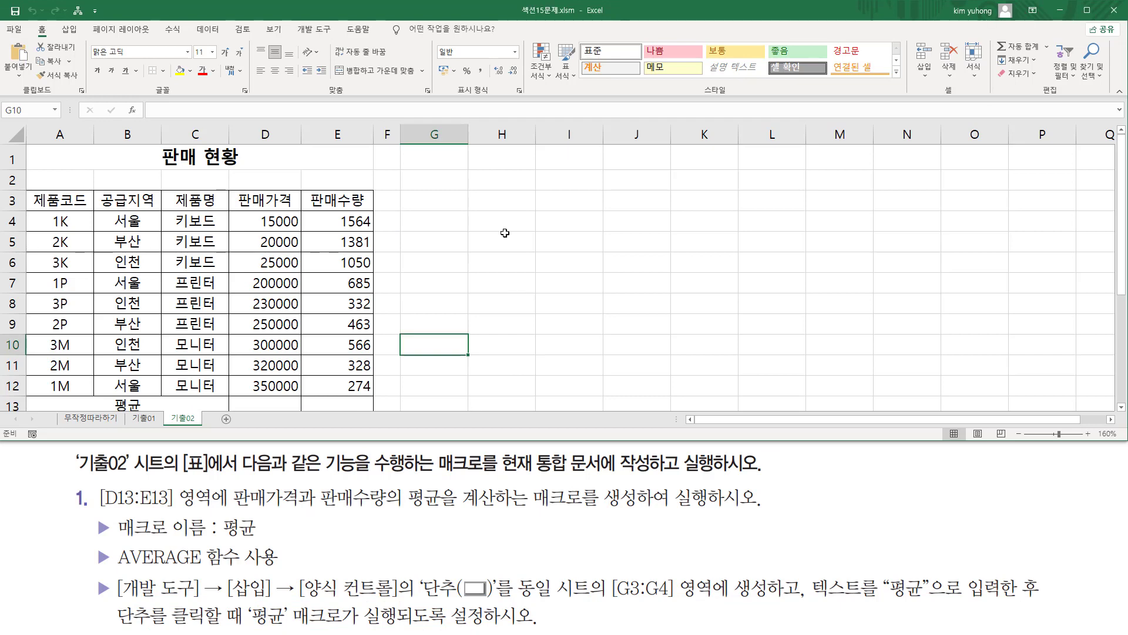
- Draw a form-control button (단추) exactly over cells G3:G4 on sheet 기출02
click(313, 32)
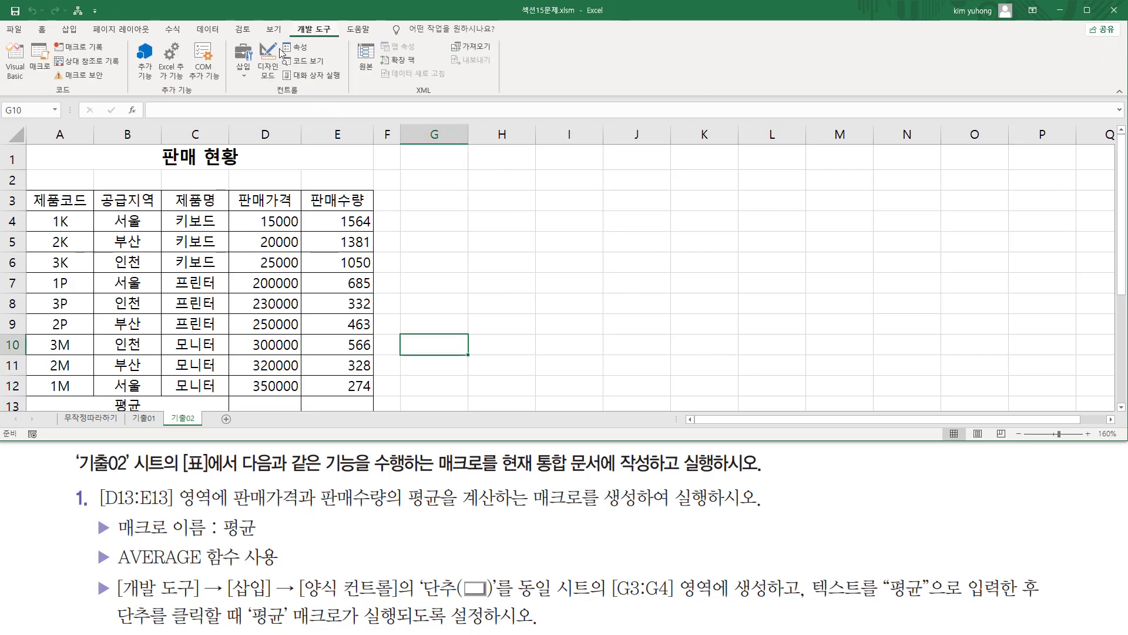
click(247, 71)
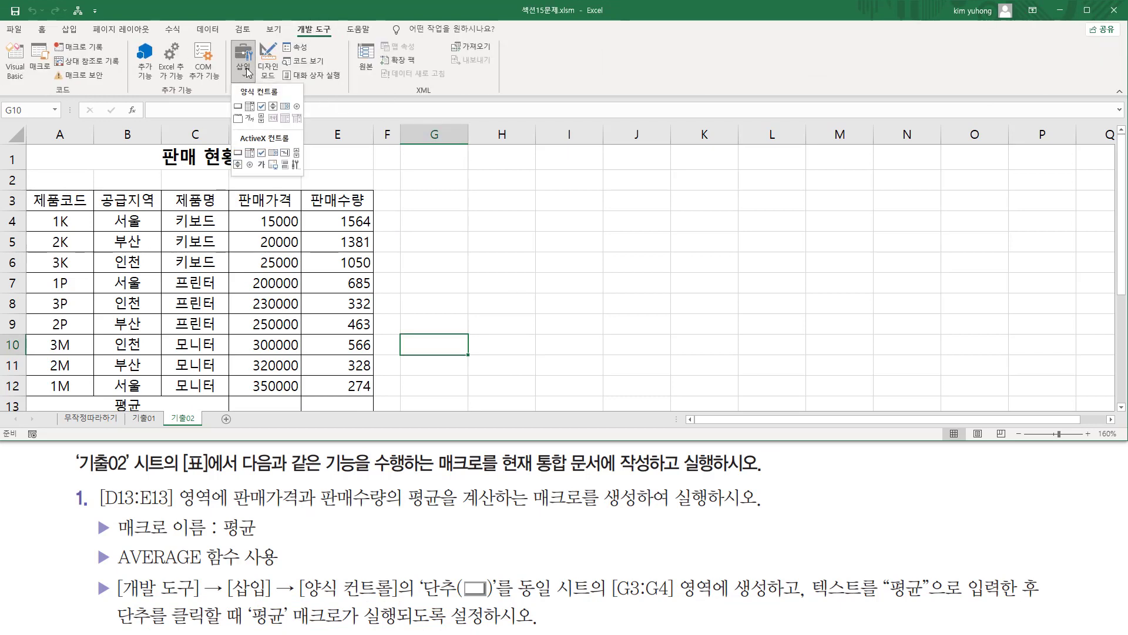
click(238, 106)
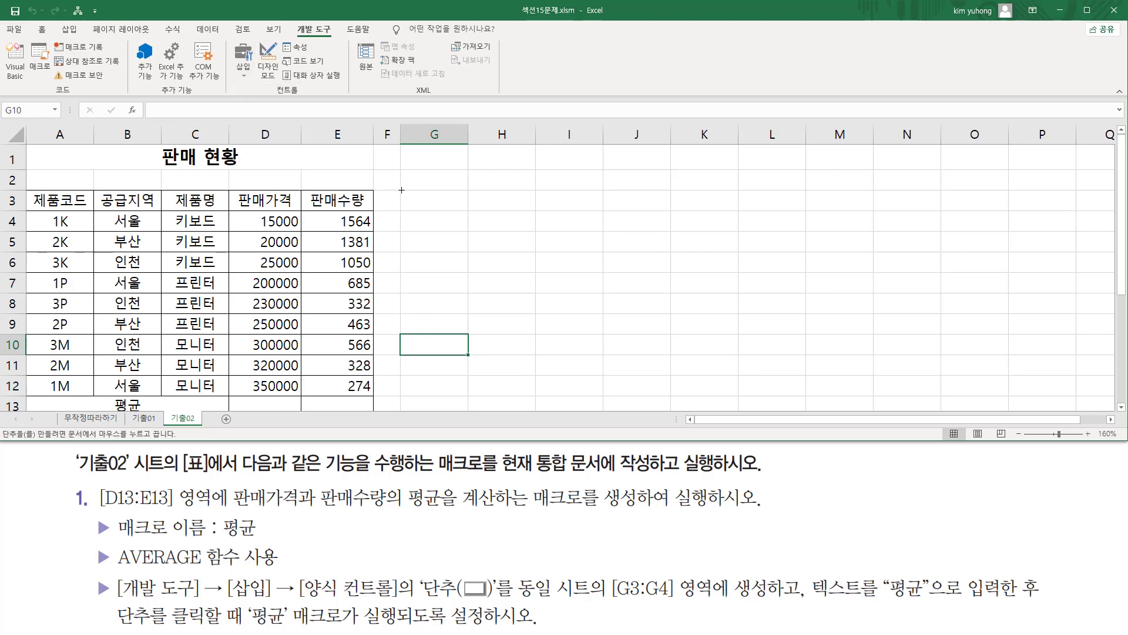
drag(401, 190, 444, 225)
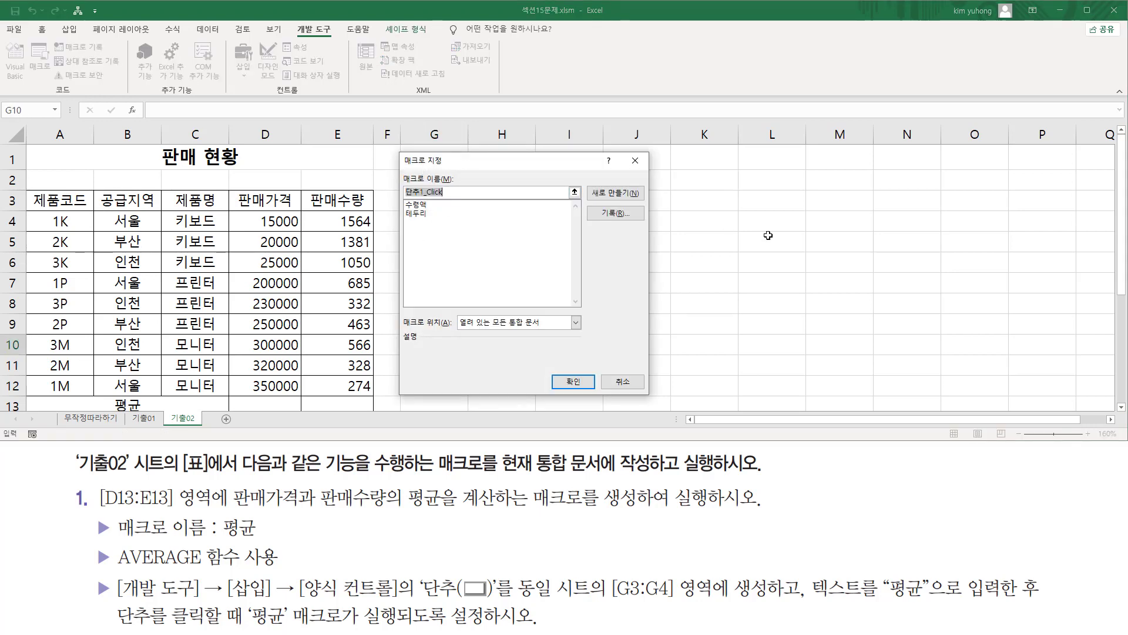
- Name the button's macro 평균 and start recording it, stored in the current workbook (현재 통합 문서)
text(평균)
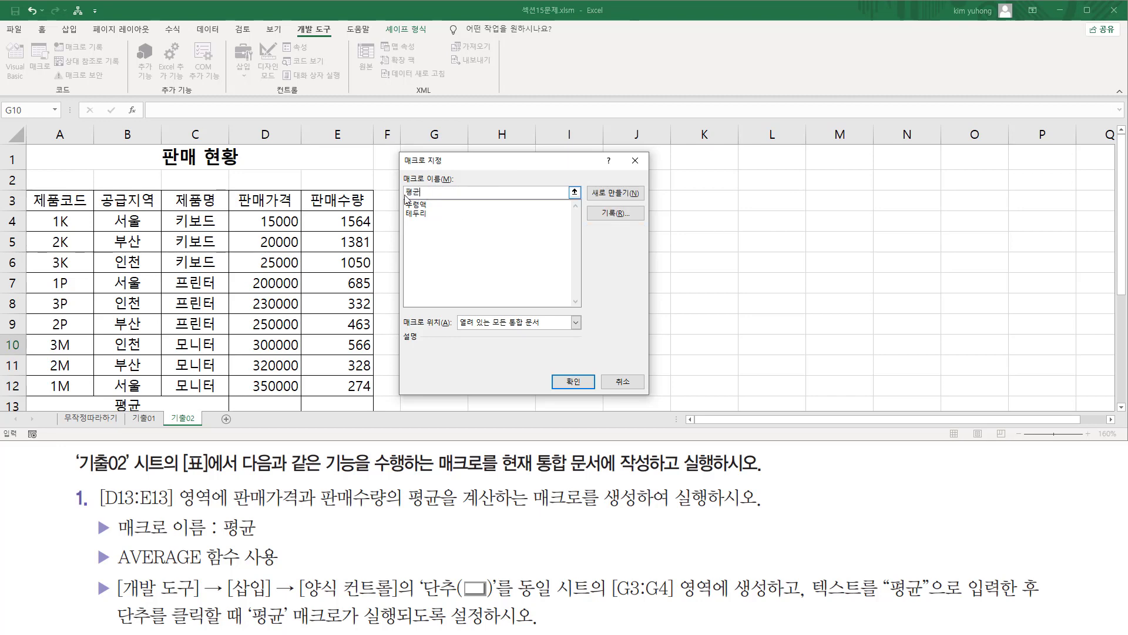
click(607, 215)
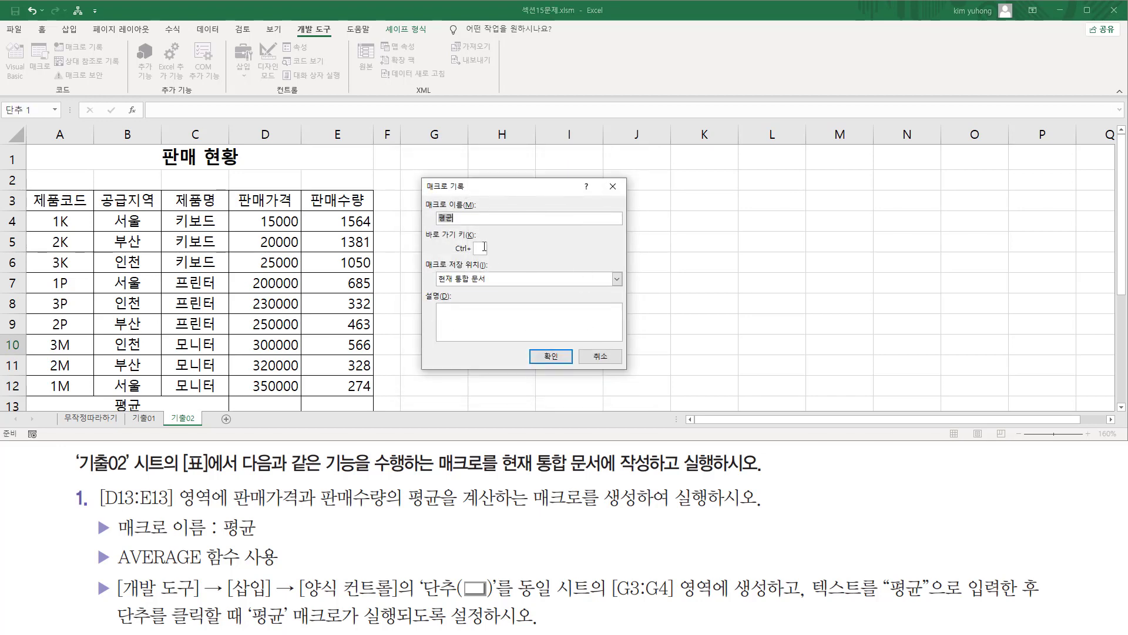
click(472, 218)
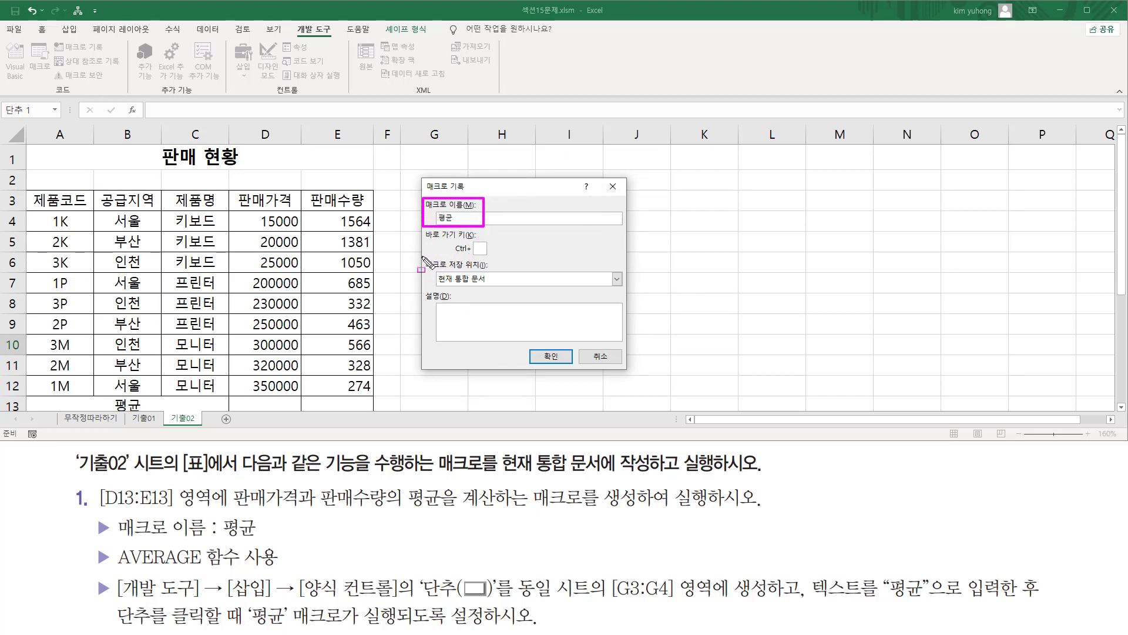
drag(422, 256, 507, 288)
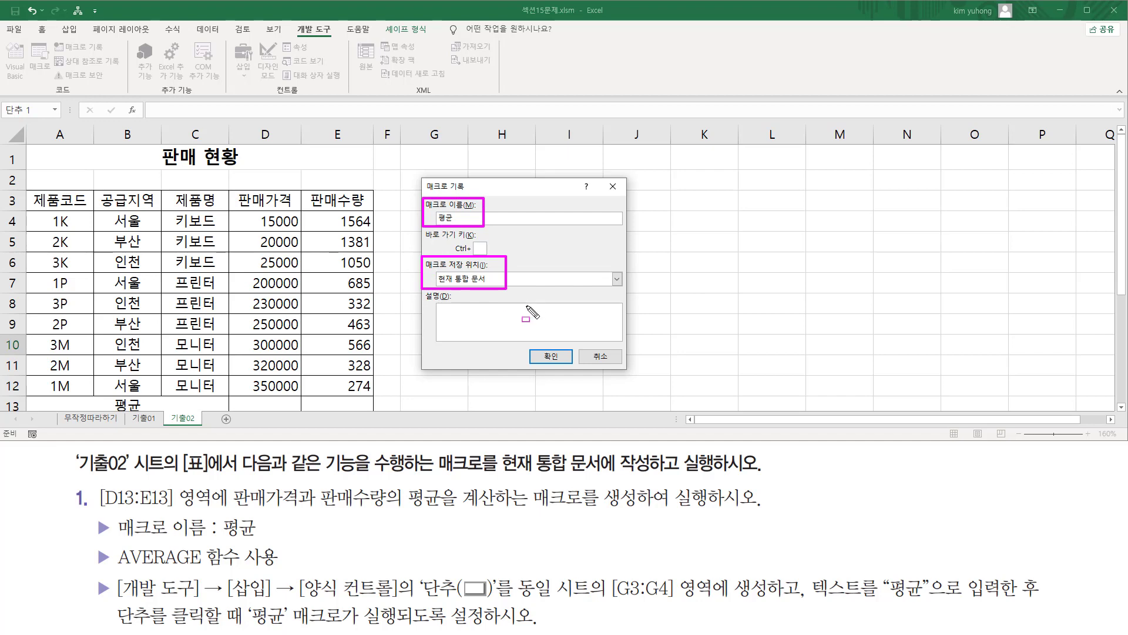
drag(530, 348, 568, 367)
key(Escape)
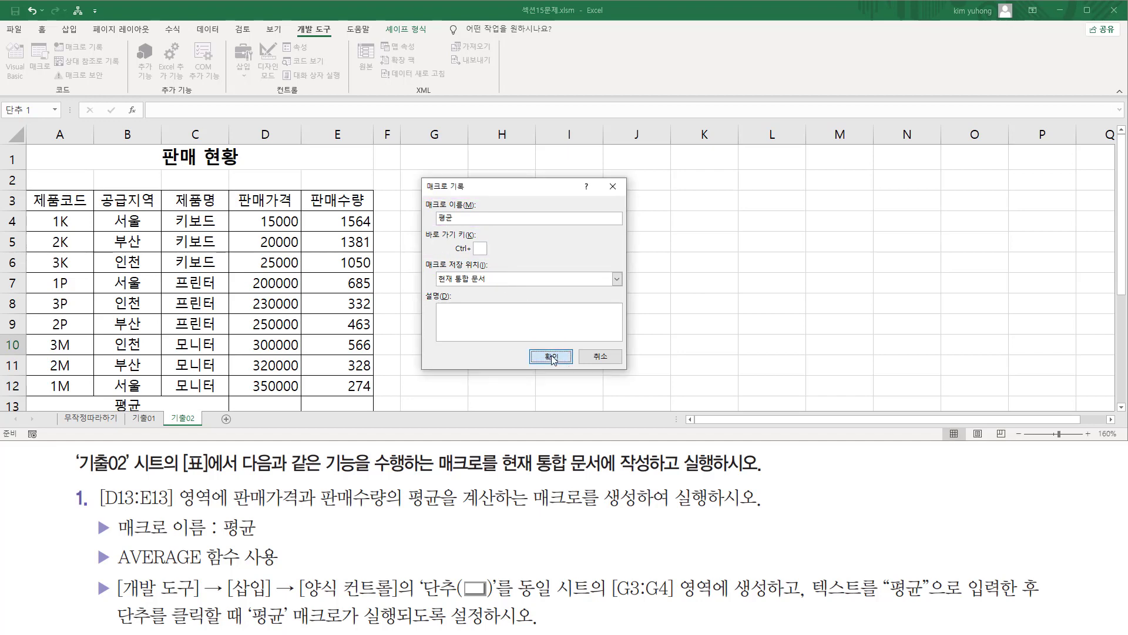
click(546, 353)
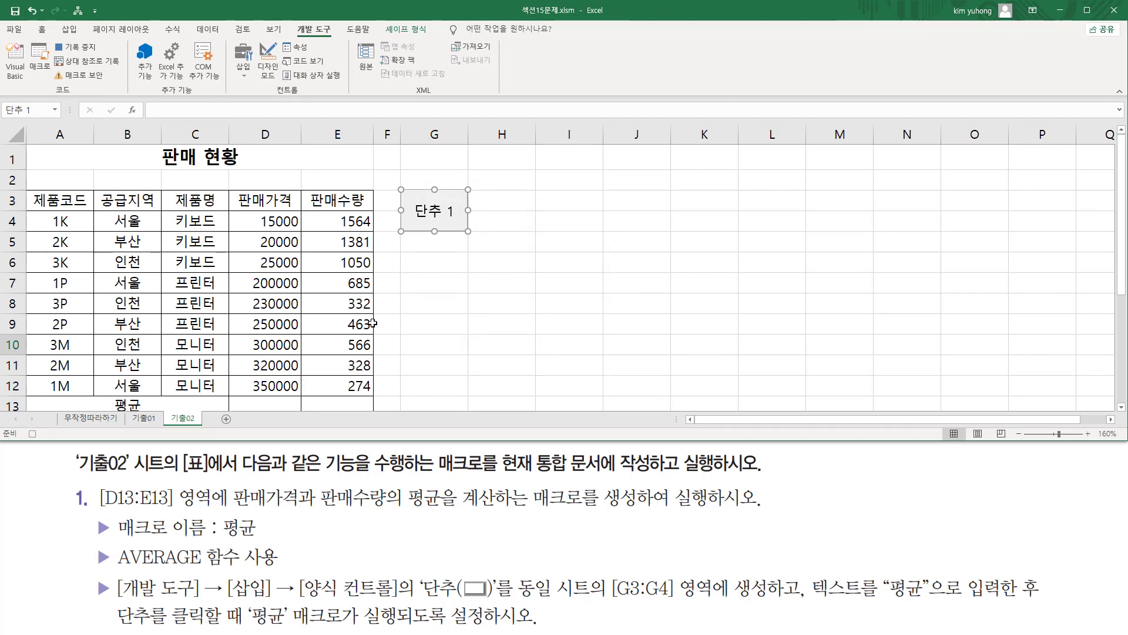
- Enter the formula =AVERAGE(D4:D12) in cell D13 to average the 판매가격 column
click(279, 399)
scroll(277, 365, down, 2)
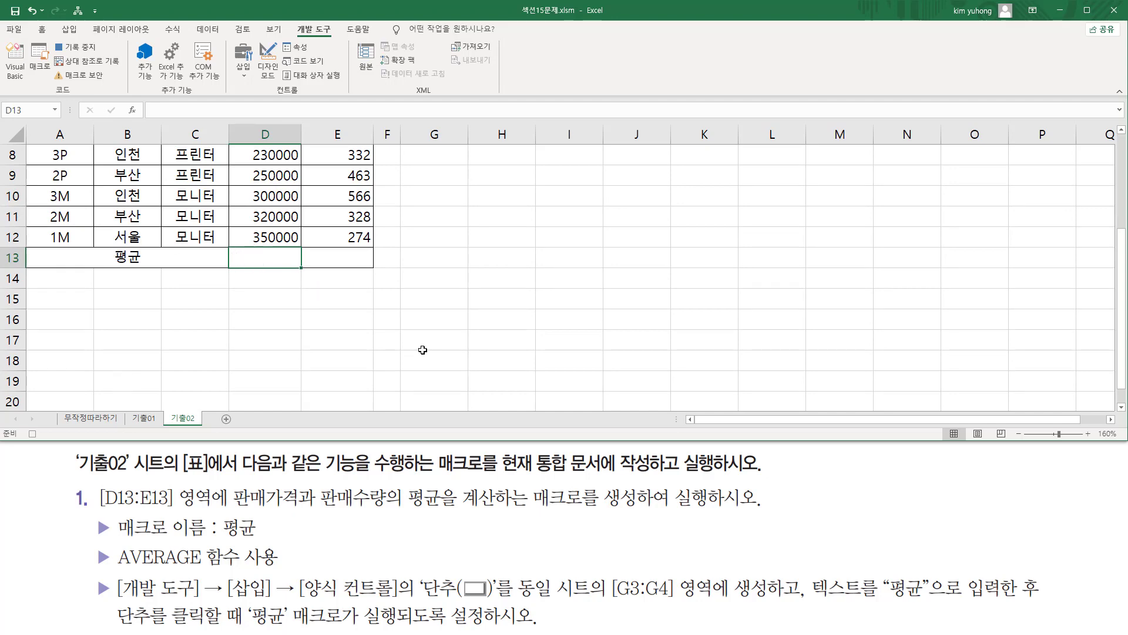
text(=)
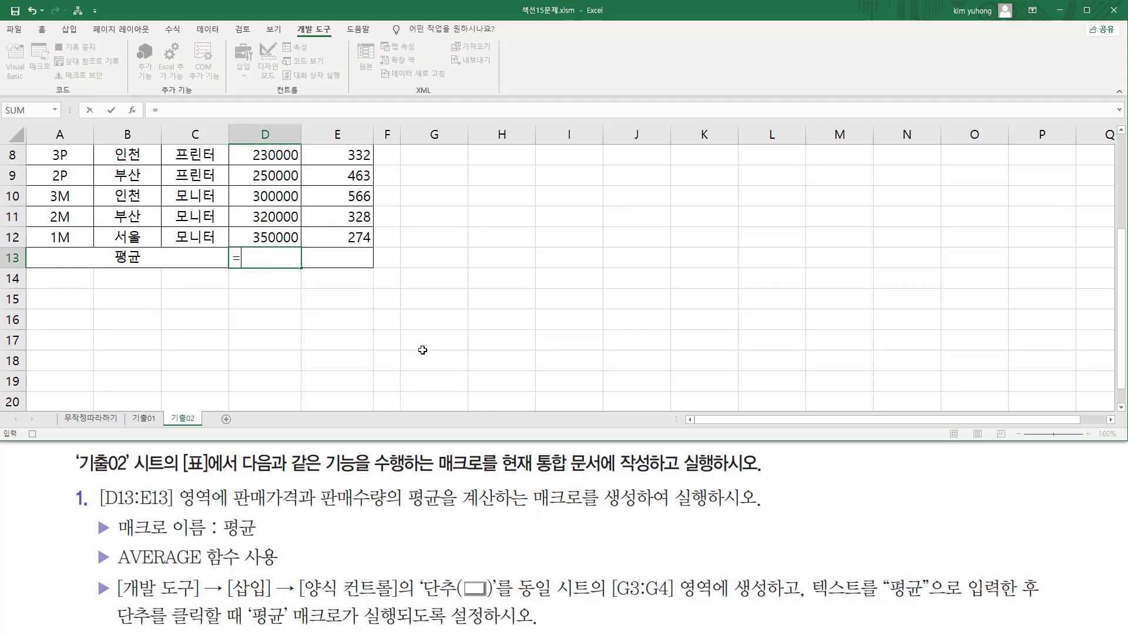
text(AVERAGE()
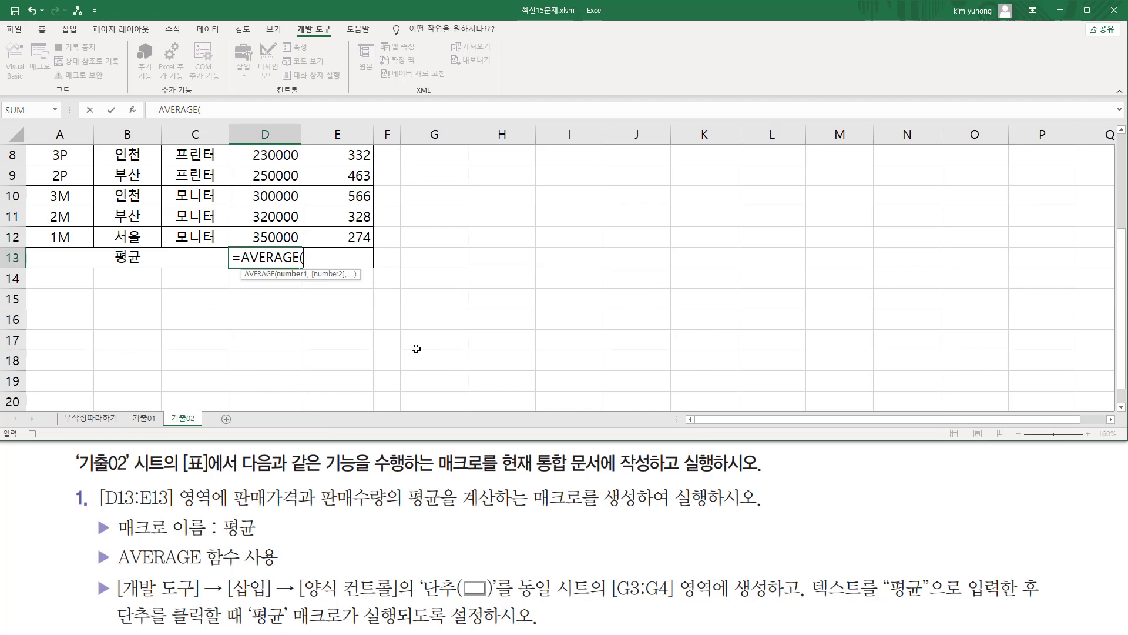
scroll(390, 333, up, 3)
drag(269, 221, 264, 385)
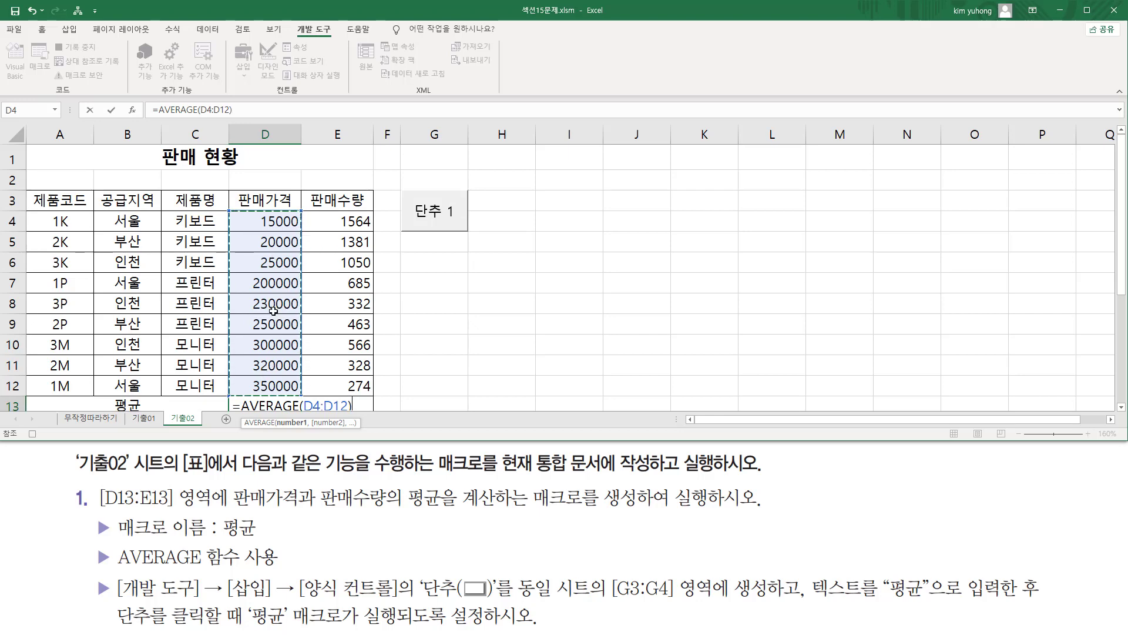
text())
key(Return)
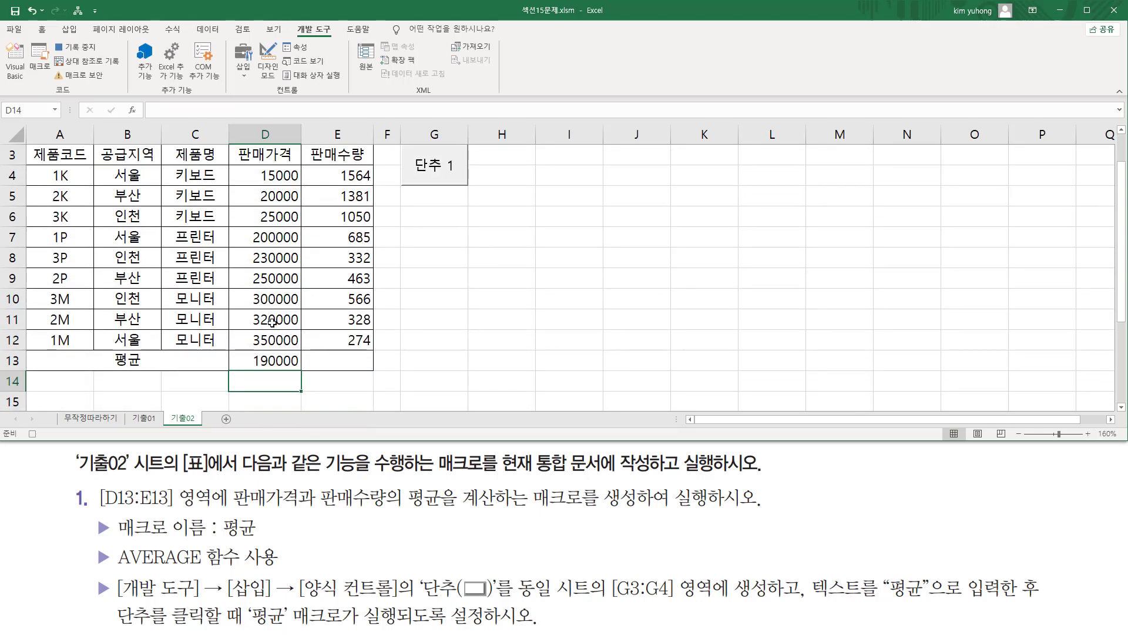
- Copy the average formula from D13 across to E13, deselect the range and stop recording the macro
click(269, 361)
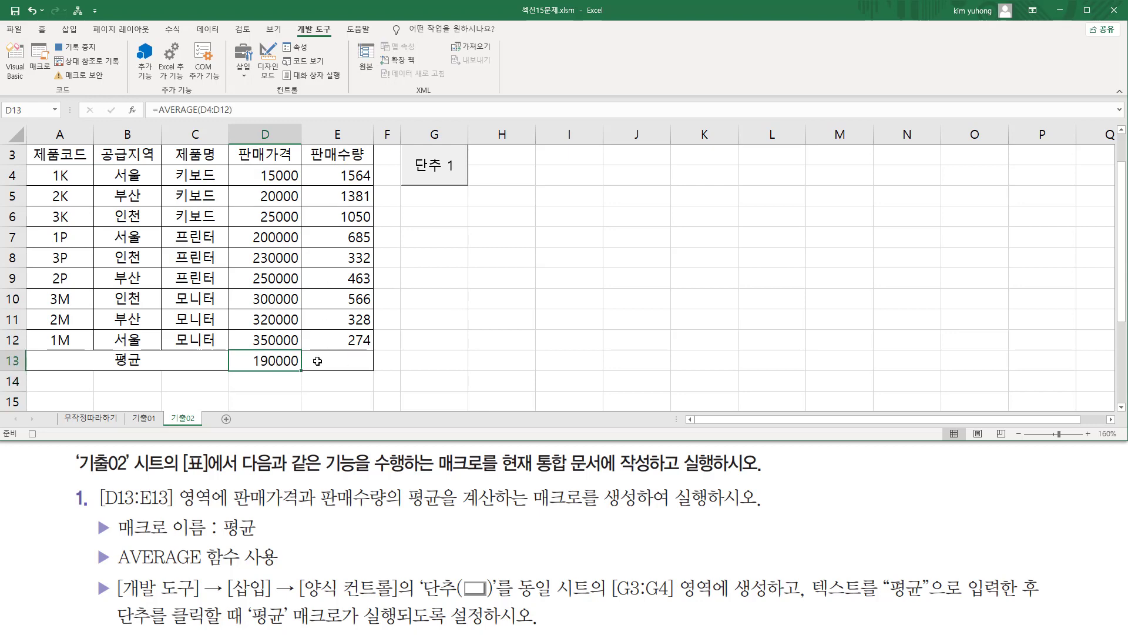
drag(302, 370, 362, 370)
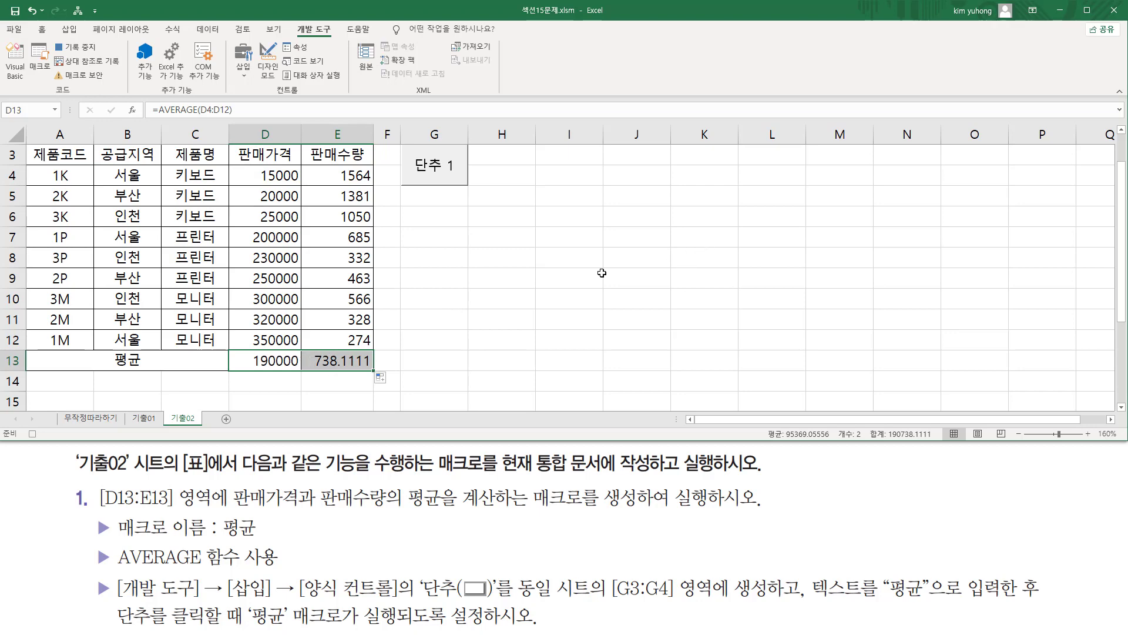
click(687, 184)
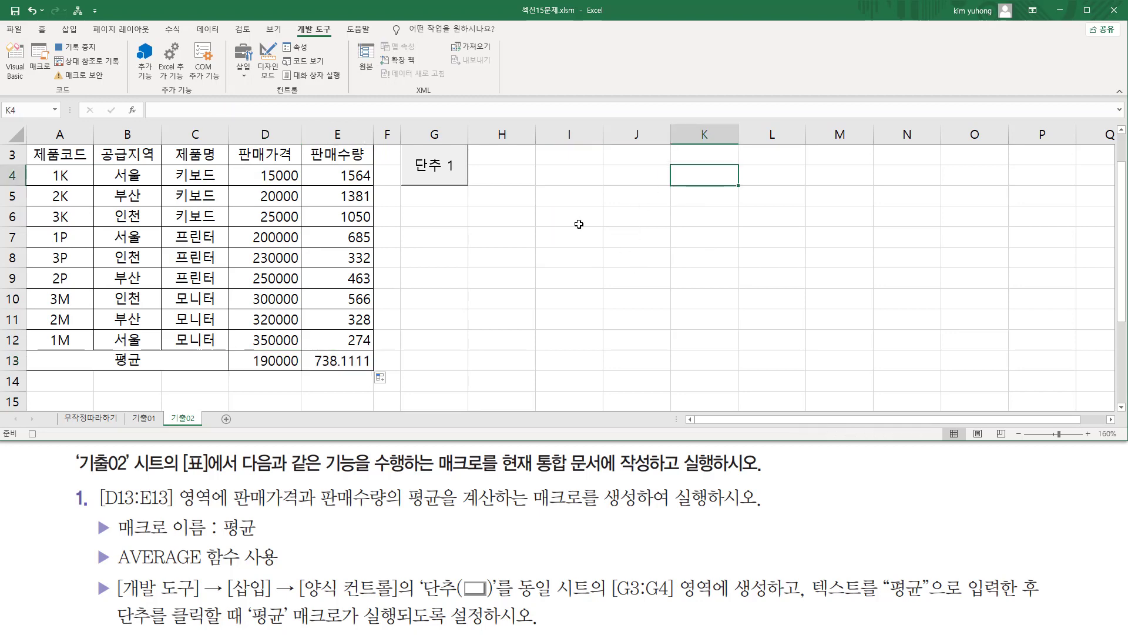
click(83, 52)
- Replace the label of the button over G3:G4 with the text 평균
scroll(495, 263, up, 1)
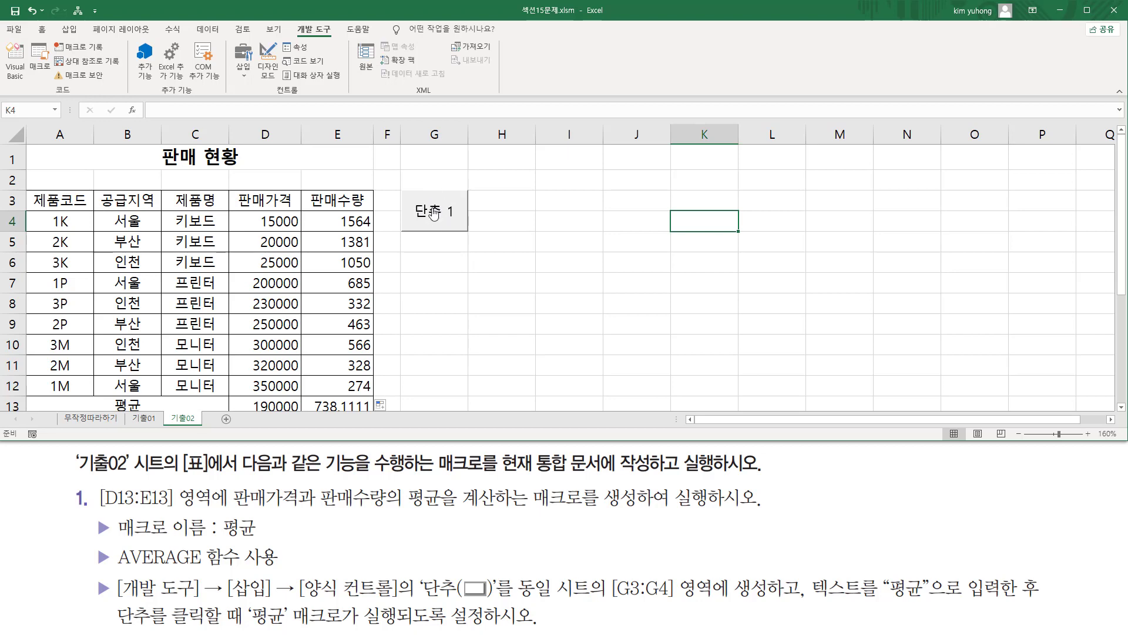
right_click(434, 212)
click(476, 269)
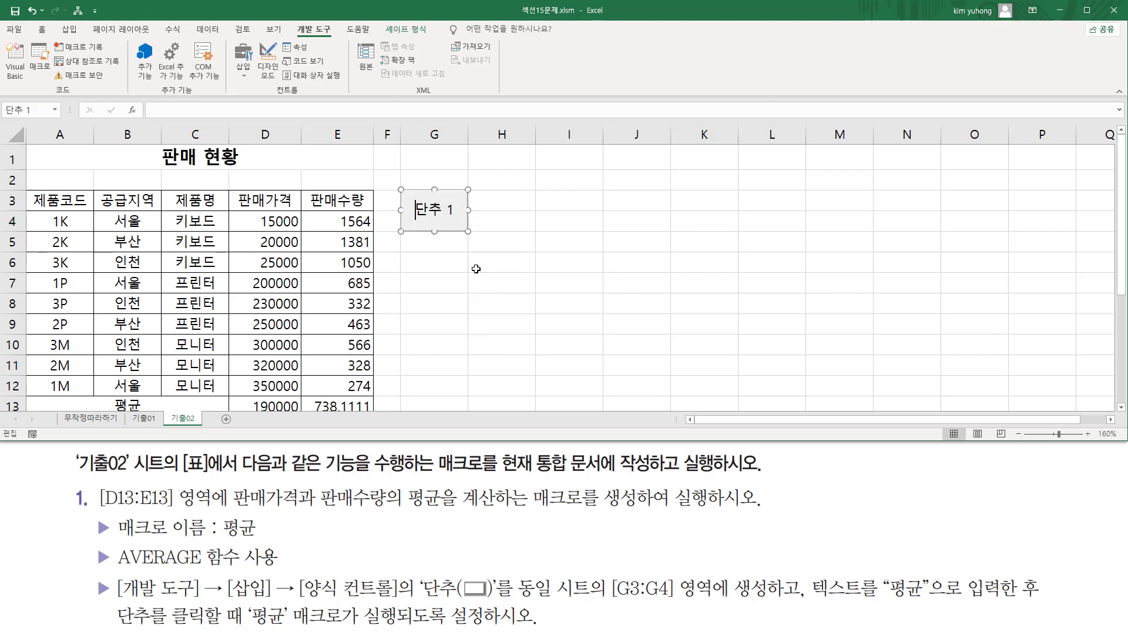
key(Delete)
key(Delete)
key(Delete)
key(Delete)
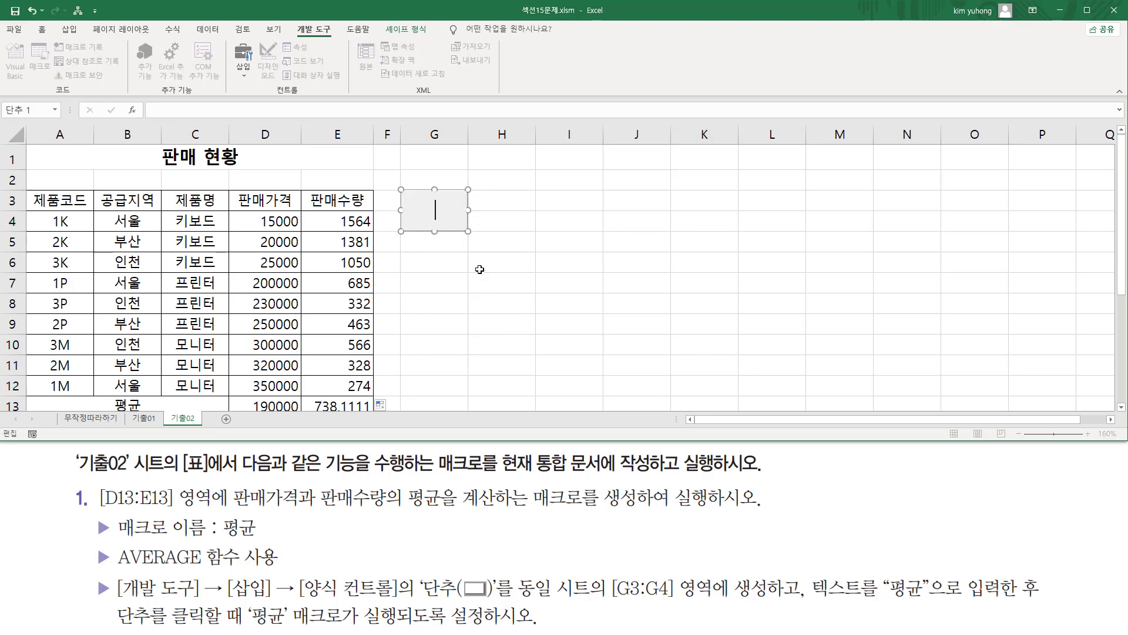
text(평균)
click(697, 222)
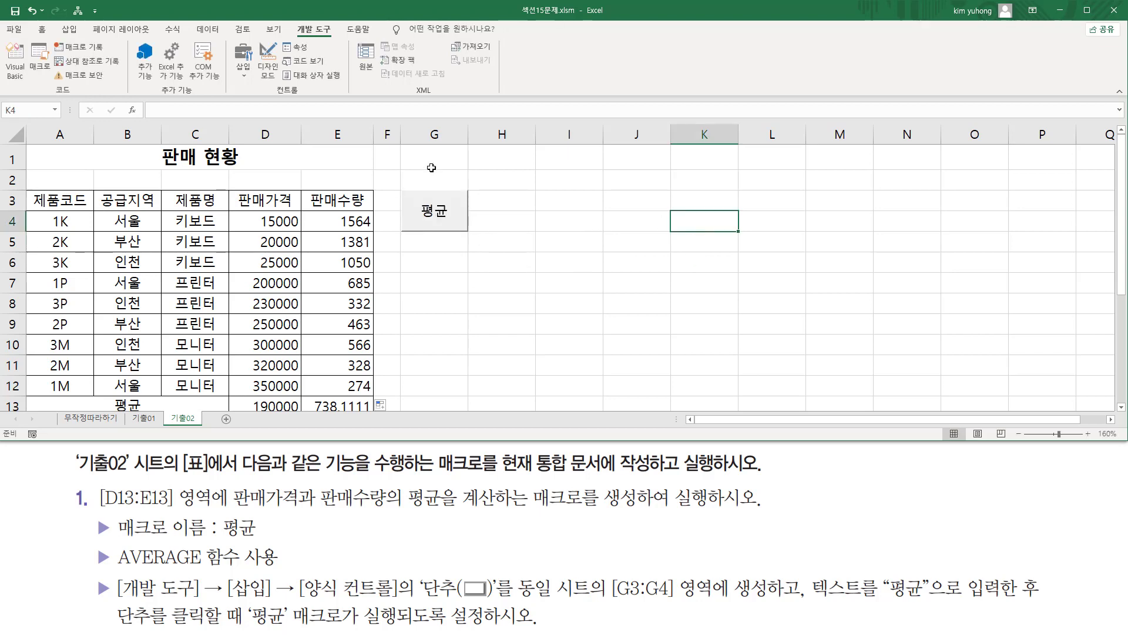
- Clear the average formulas from cells D13:E13 so the macro can be tested
click(518, 276)
scroll(516, 274, down, 2)
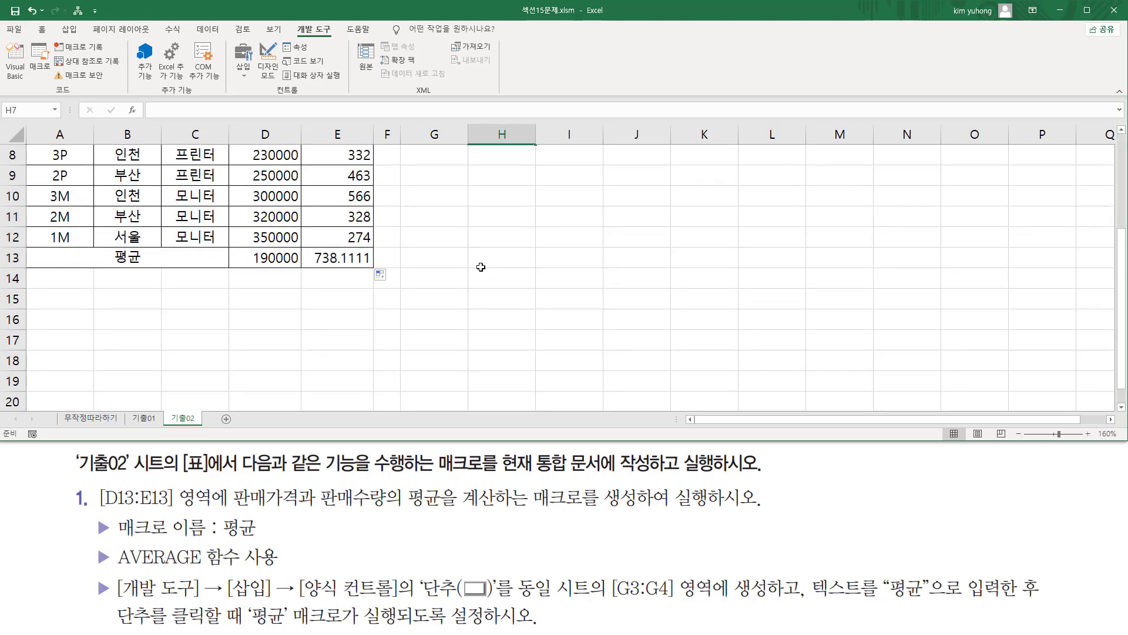
drag(274, 259, 339, 259)
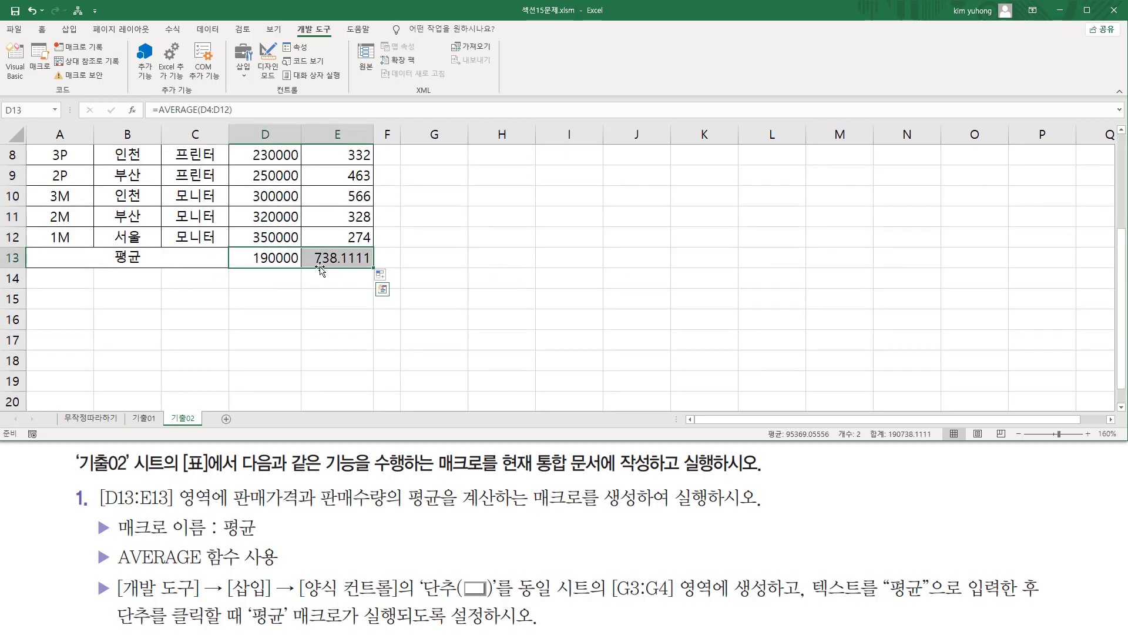
key(Delete)
click(531, 258)
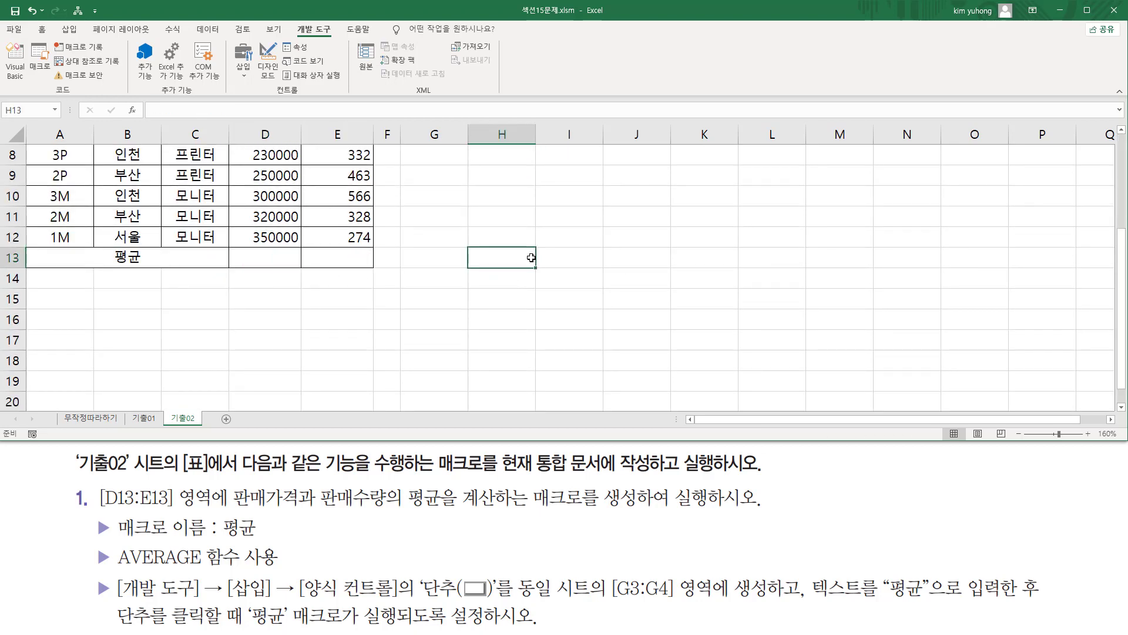
- Run the 평균 macro from its button to fill D13:E13, then deselect the result
scroll(538, 263, up, 2)
click(546, 265)
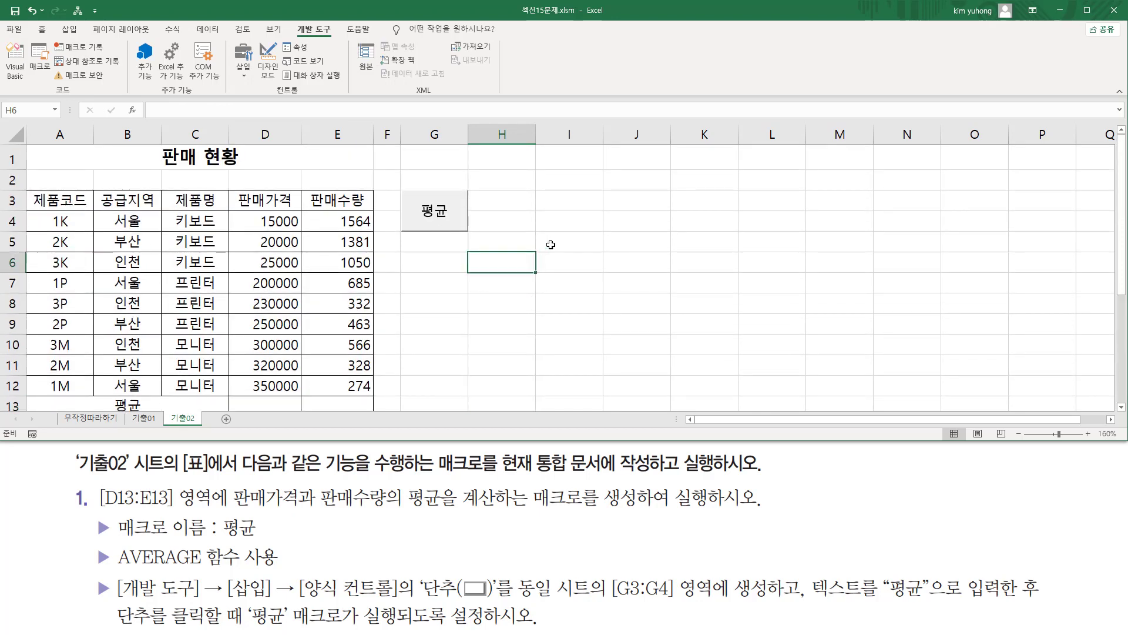
click(435, 217)
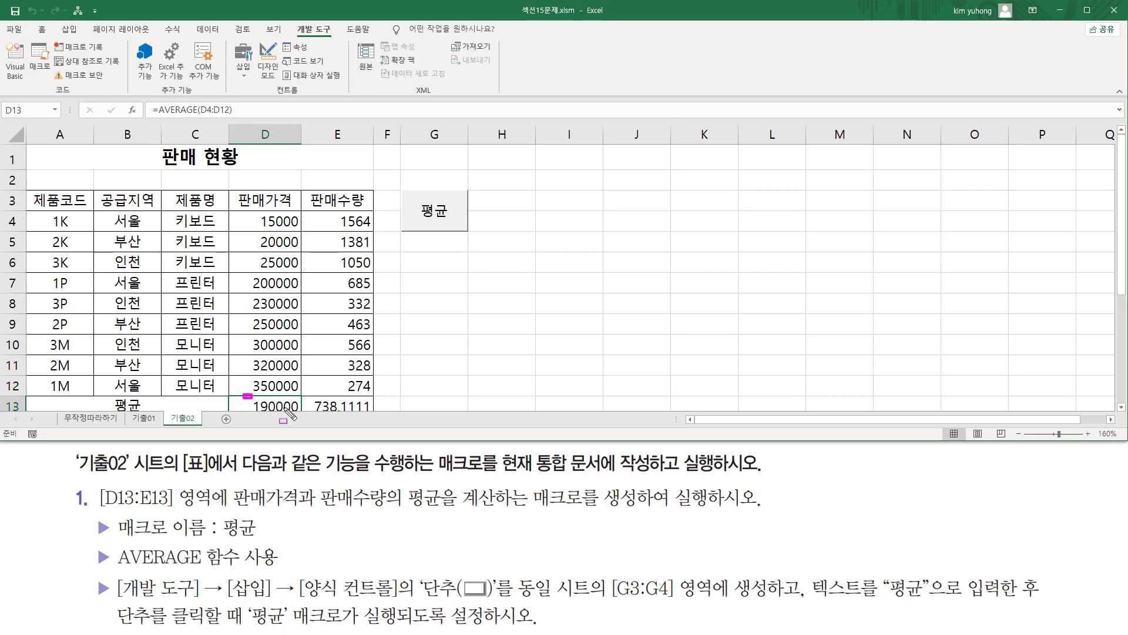
click(530, 284)
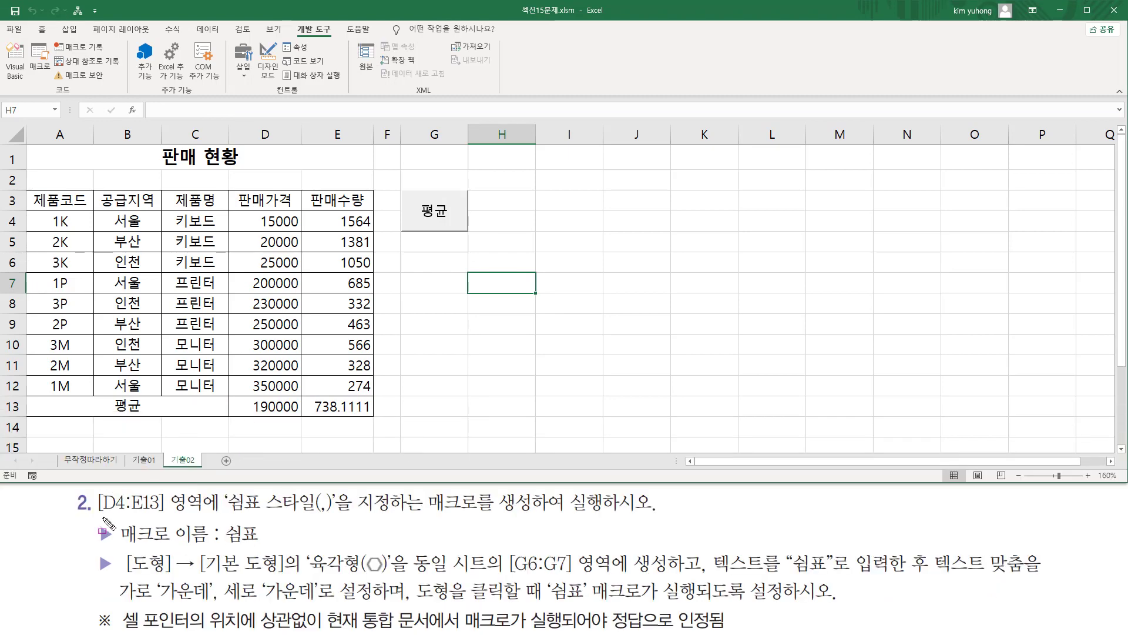
mouse_move(95, 515)
mouse_down()
mouse_move(167, 510)
mouse_move(168, 495)
mouse_move(207, 492)
mouse_up()
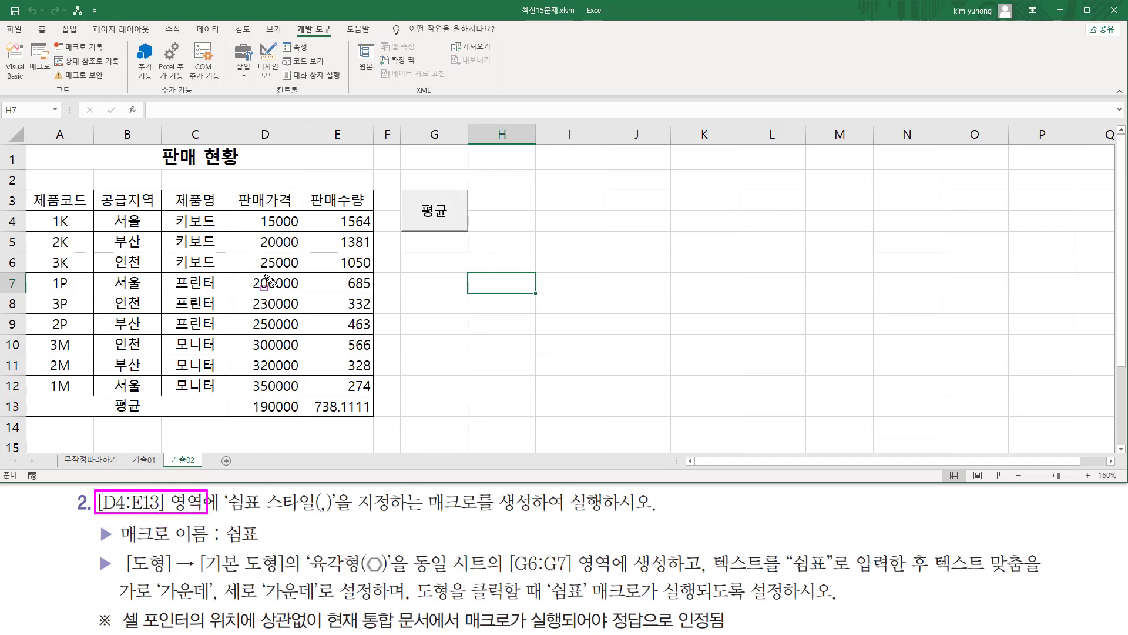
drag(232, 212, 301, 232)
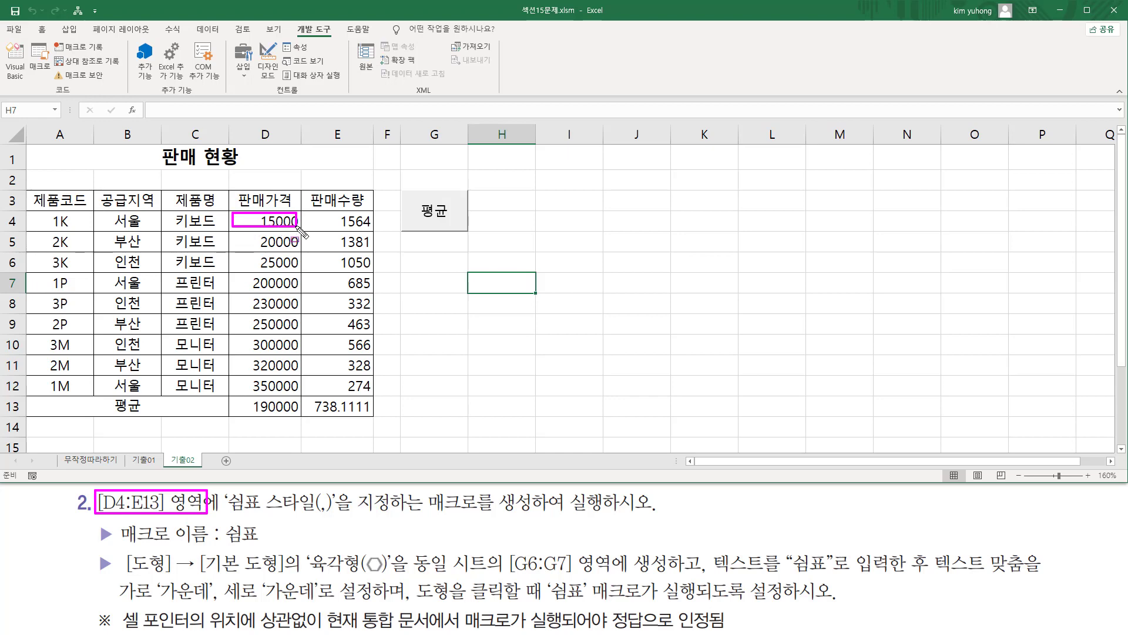
mouse_move(297, 227)
mouse_down()
mouse_move(308, 306)
mouse_move(372, 415)
mouse_up()
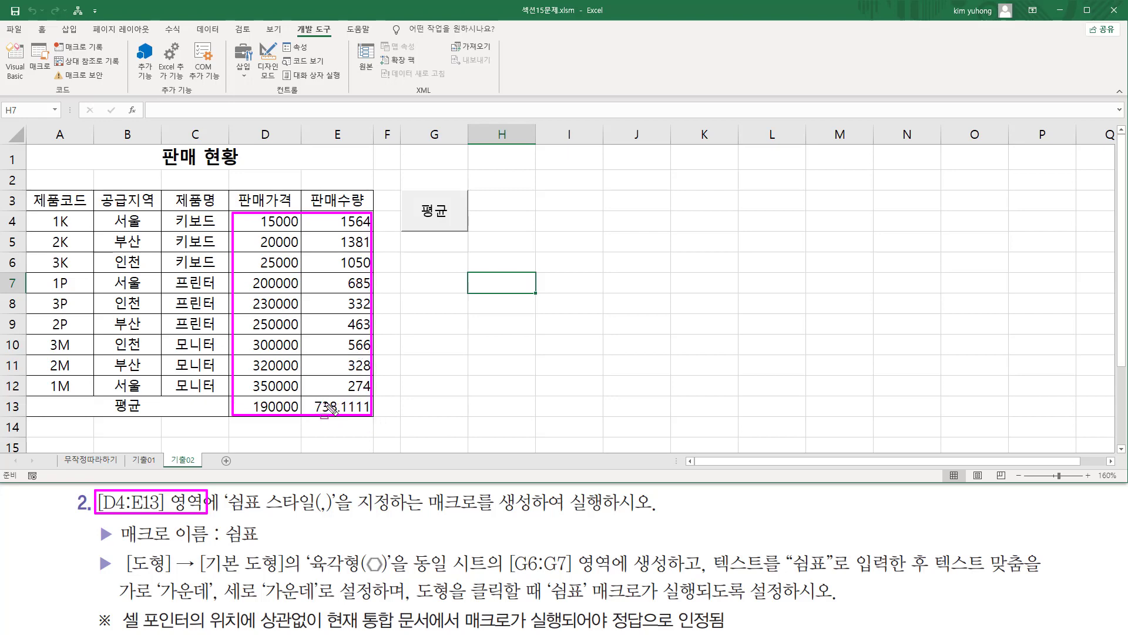
drag(228, 516, 663, 517)
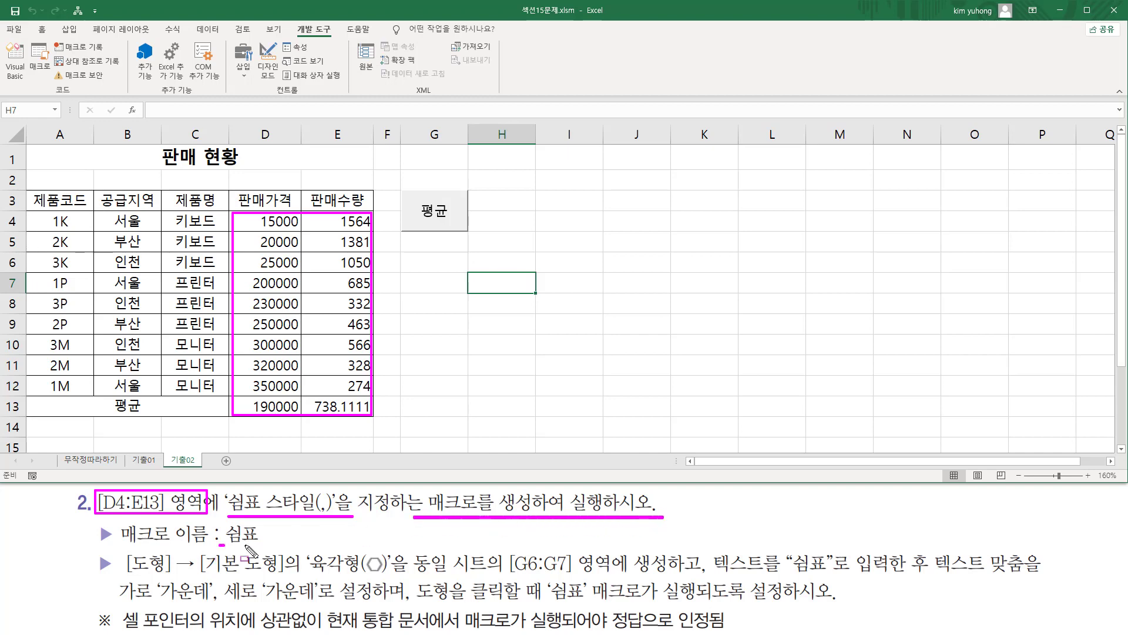
drag(220, 543, 268, 544)
drag(125, 572, 390, 587)
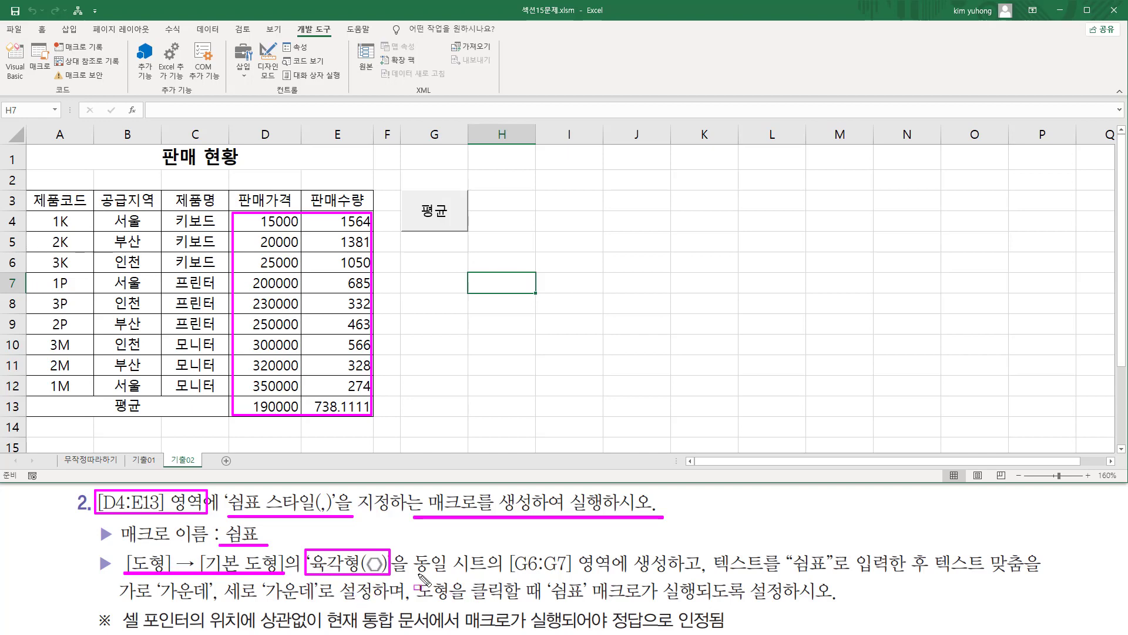
drag(508, 575, 669, 575)
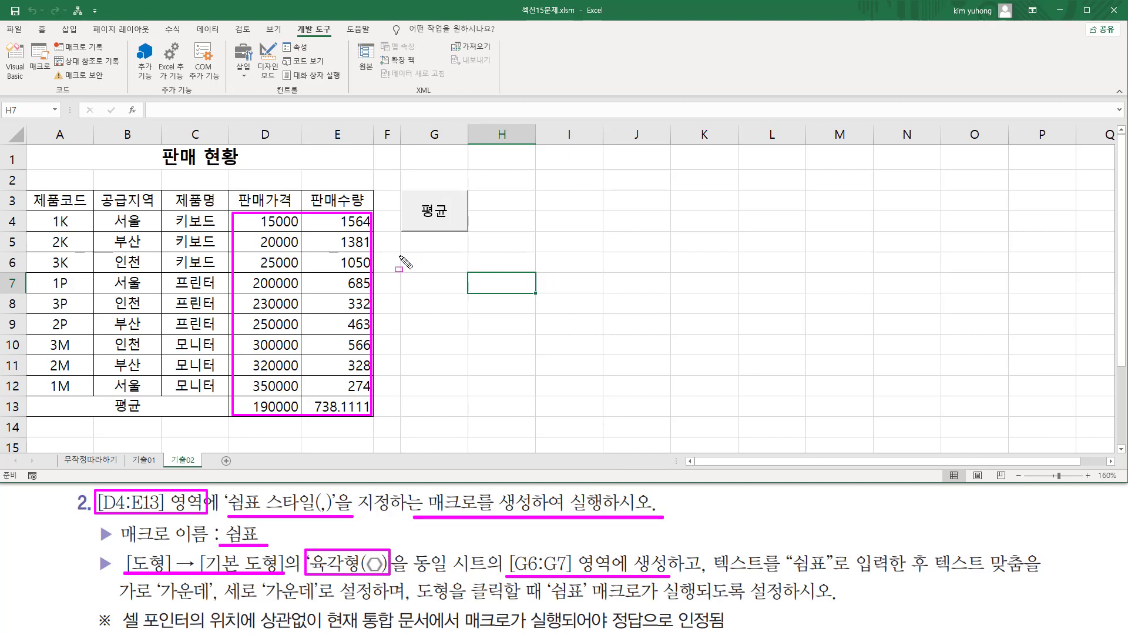
drag(401, 250, 469, 292)
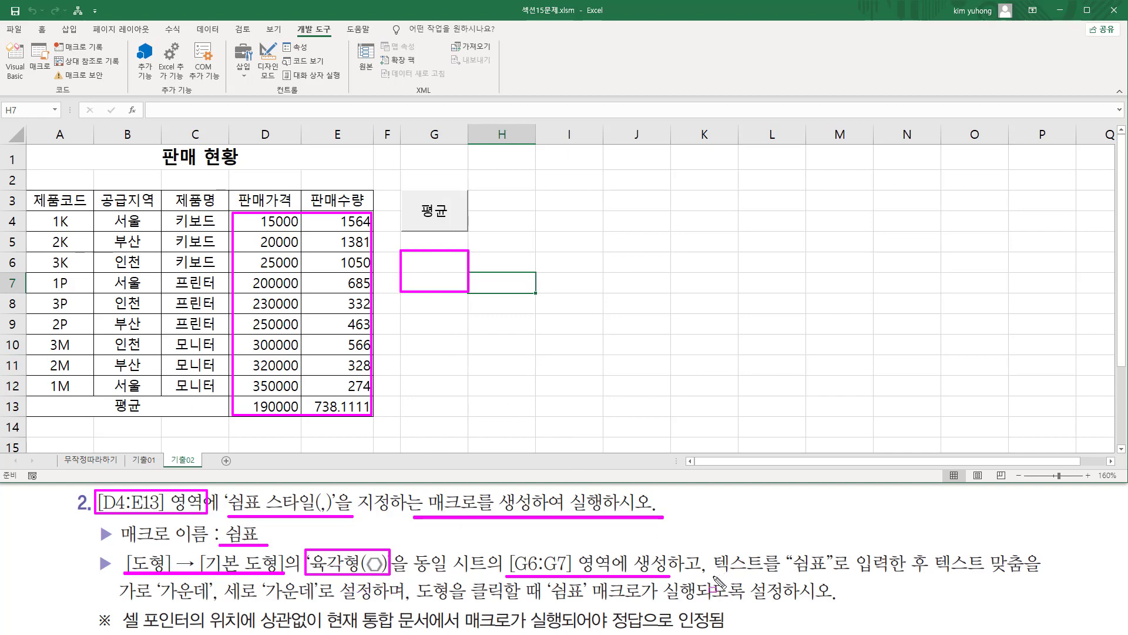
drag(714, 576, 848, 575)
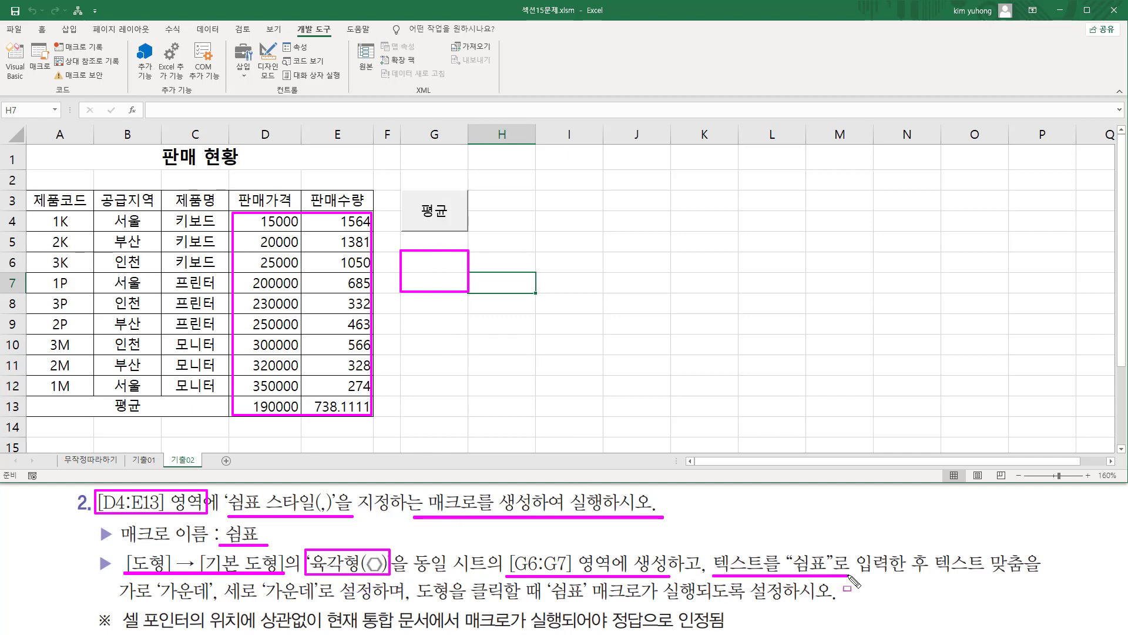
drag(929, 578, 1042, 577)
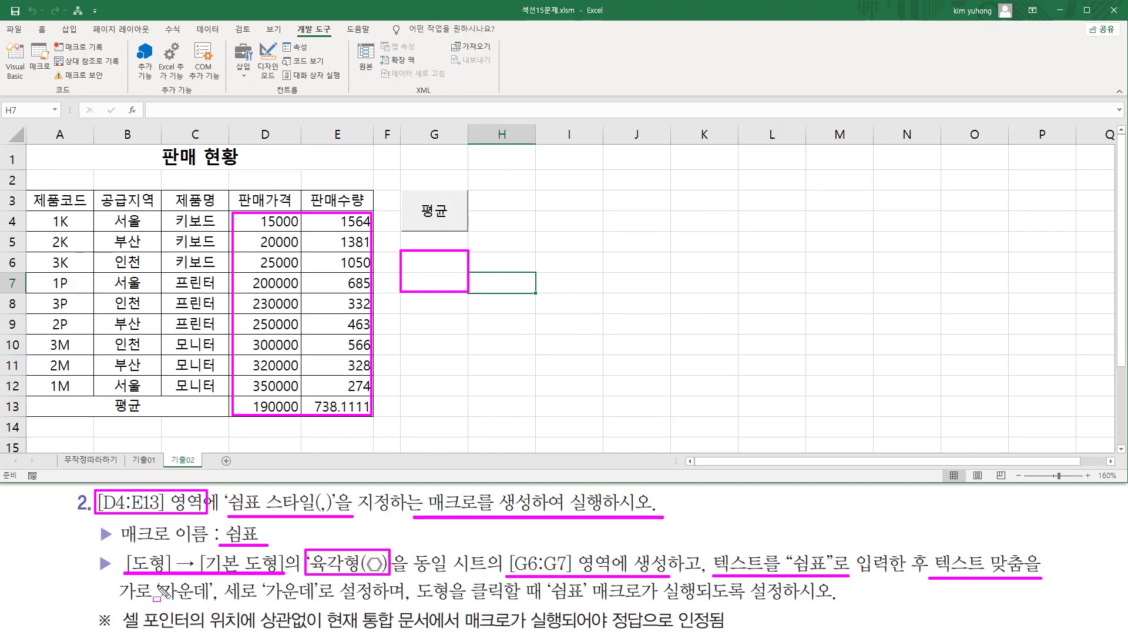
drag(120, 602, 835, 604)
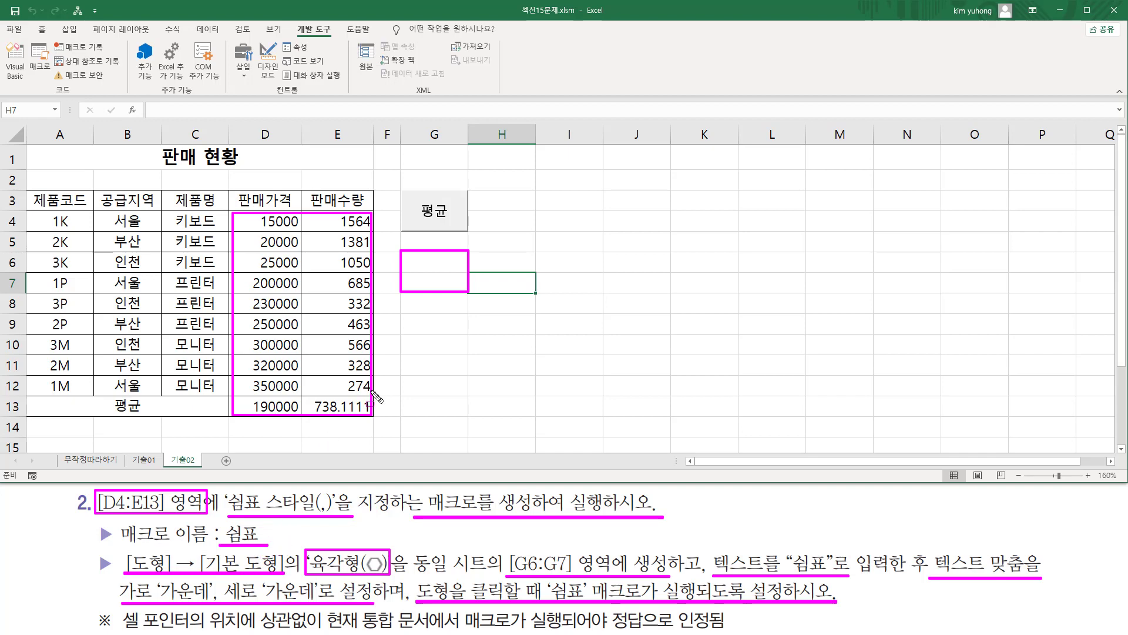
key(Escape)
- Draw a hexagon (육각형) basic shape exactly over cells G6:G7 on sheet 기출02
click(546, 280)
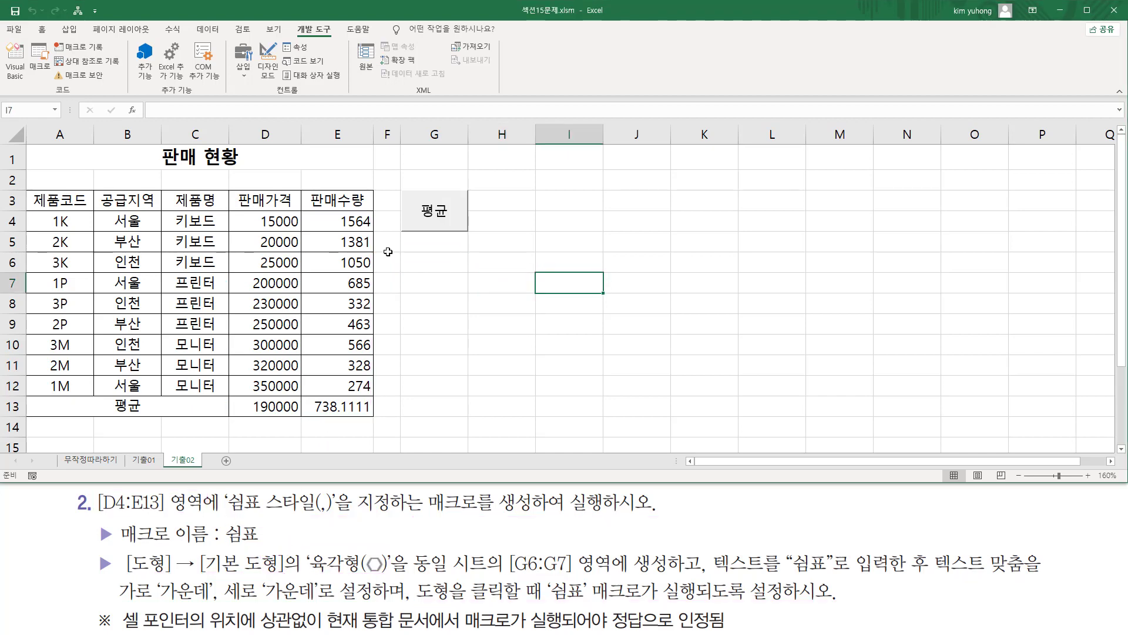
click(69, 29)
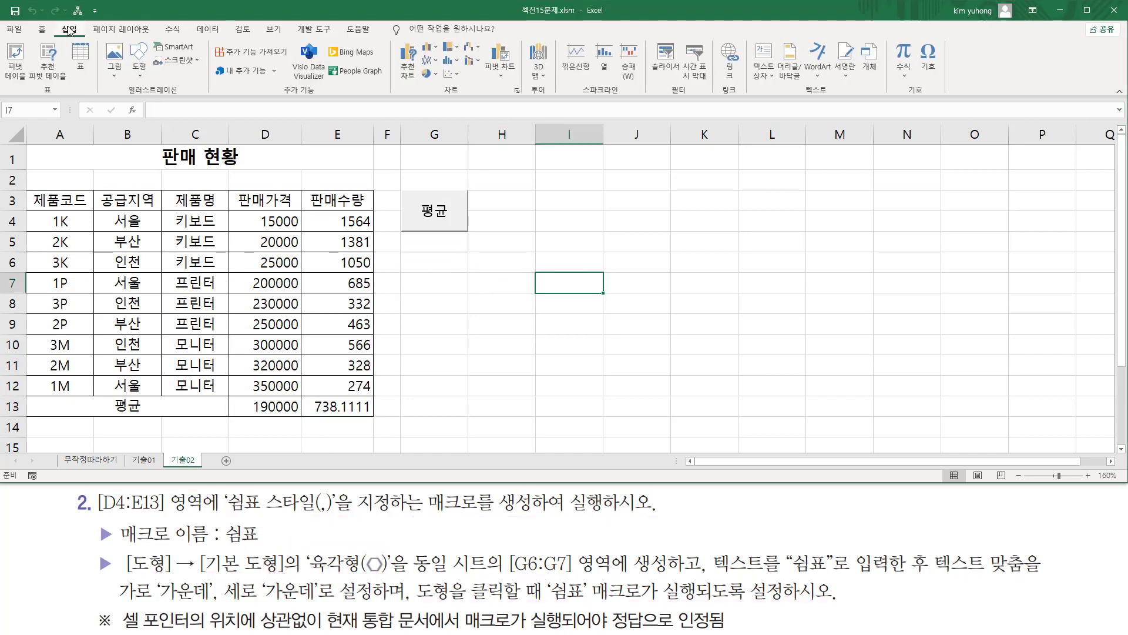
click(139, 71)
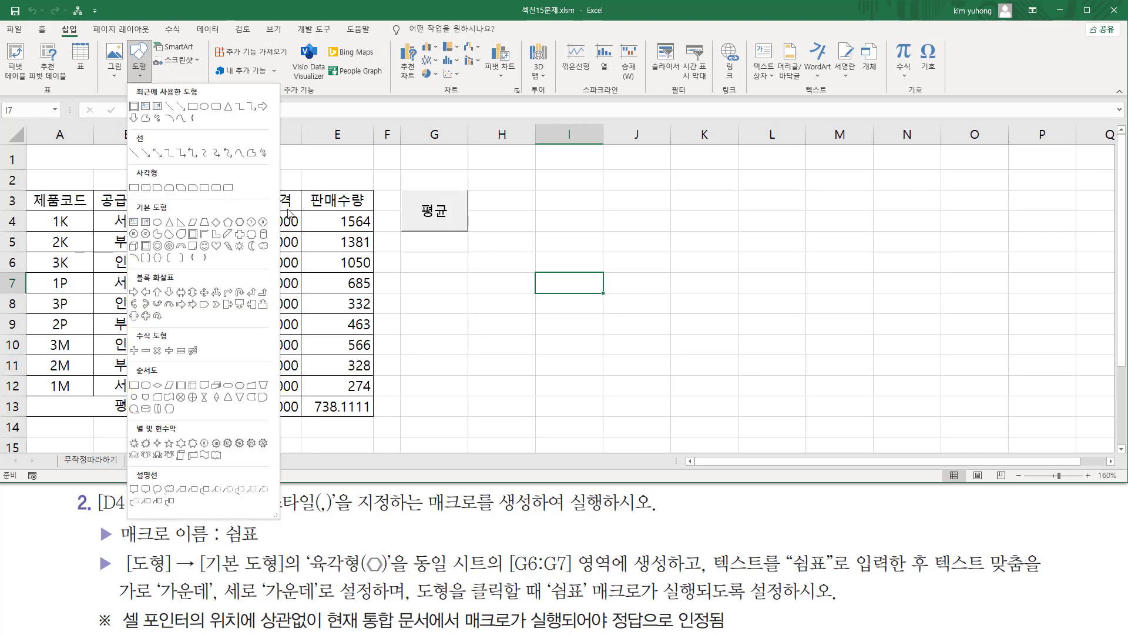
click(240, 224)
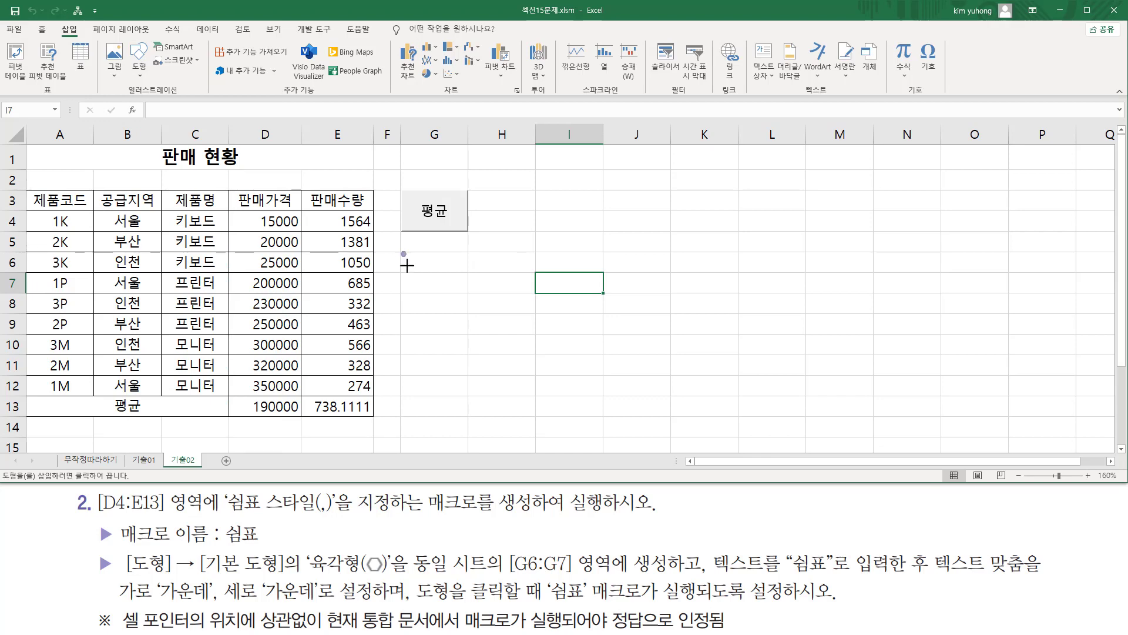
drag(406, 265, 468, 291)
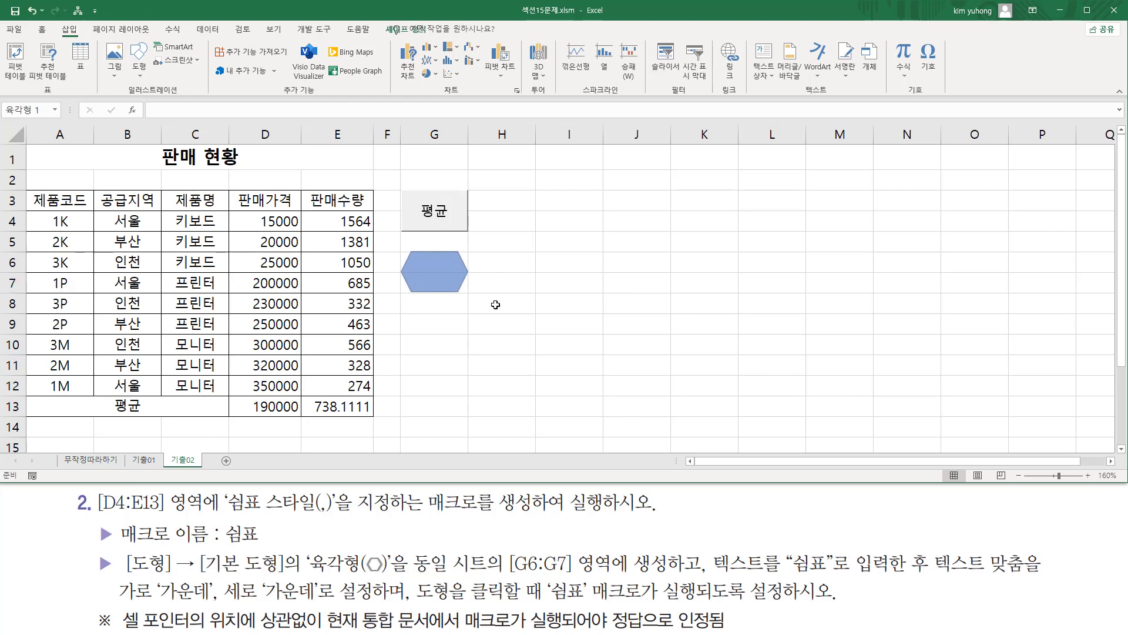
- Assign a new macro named 쉼표 to the hexagon and start recording it, stored in the current workbook (현재 통합 문서)
right_click(435, 269)
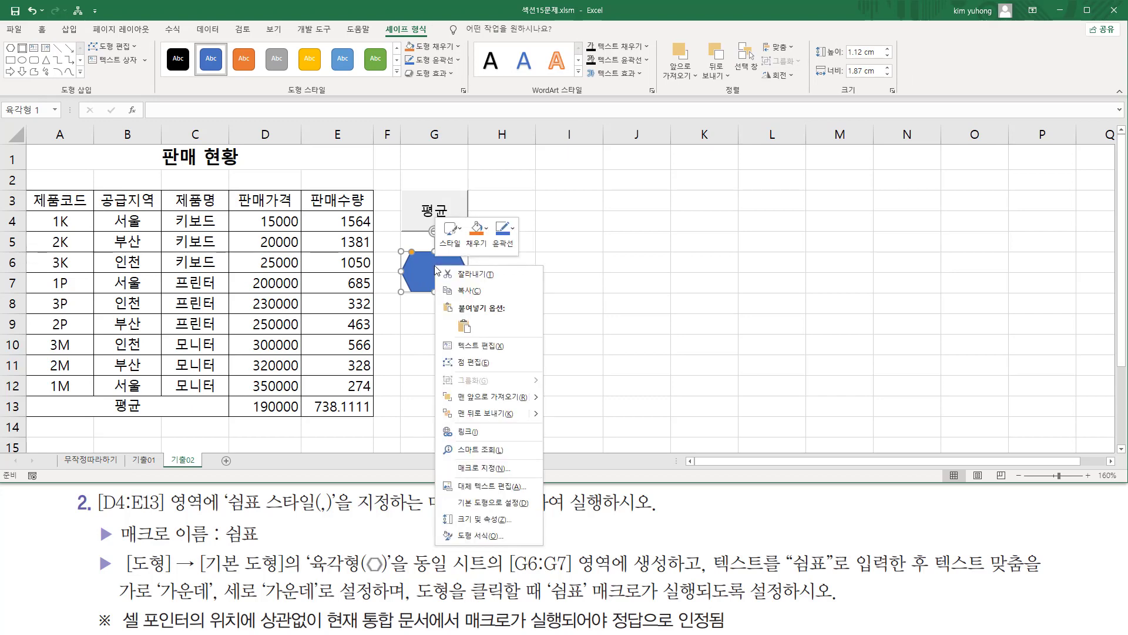
click(477, 469)
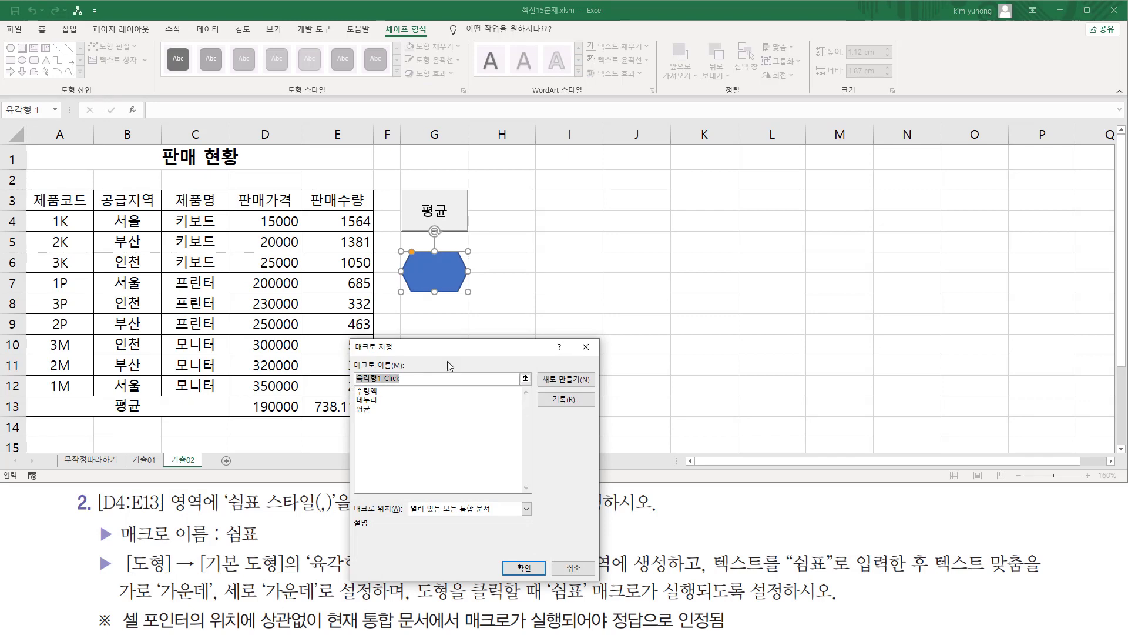
drag(448, 353, 588, 235)
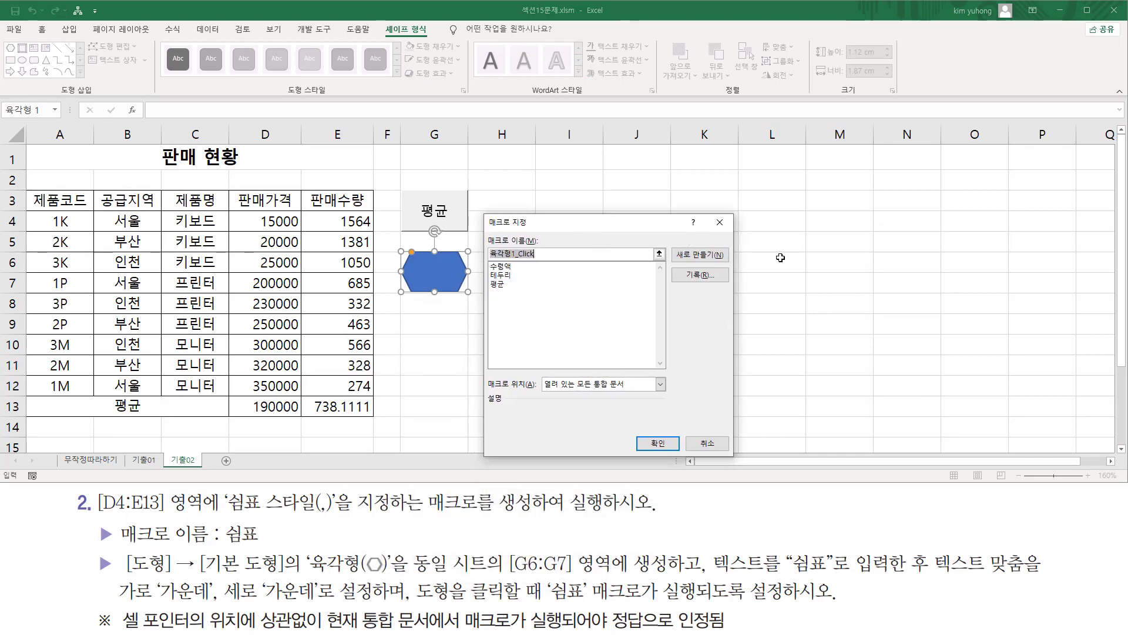
text(ㅅㅜㅣㅁㅍ)
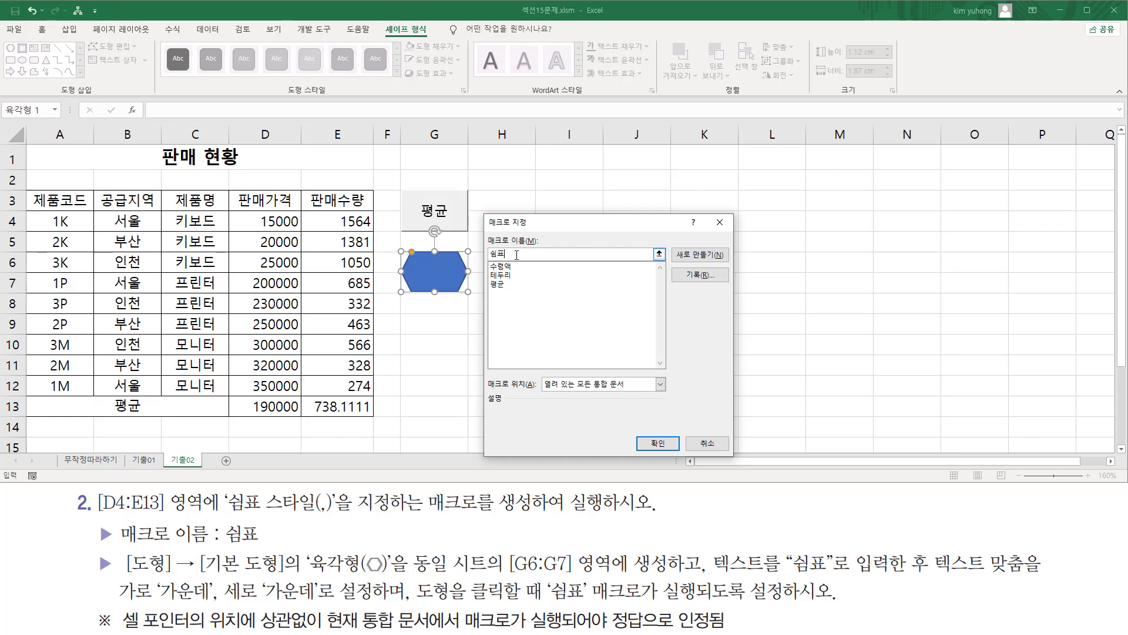
click(696, 275)
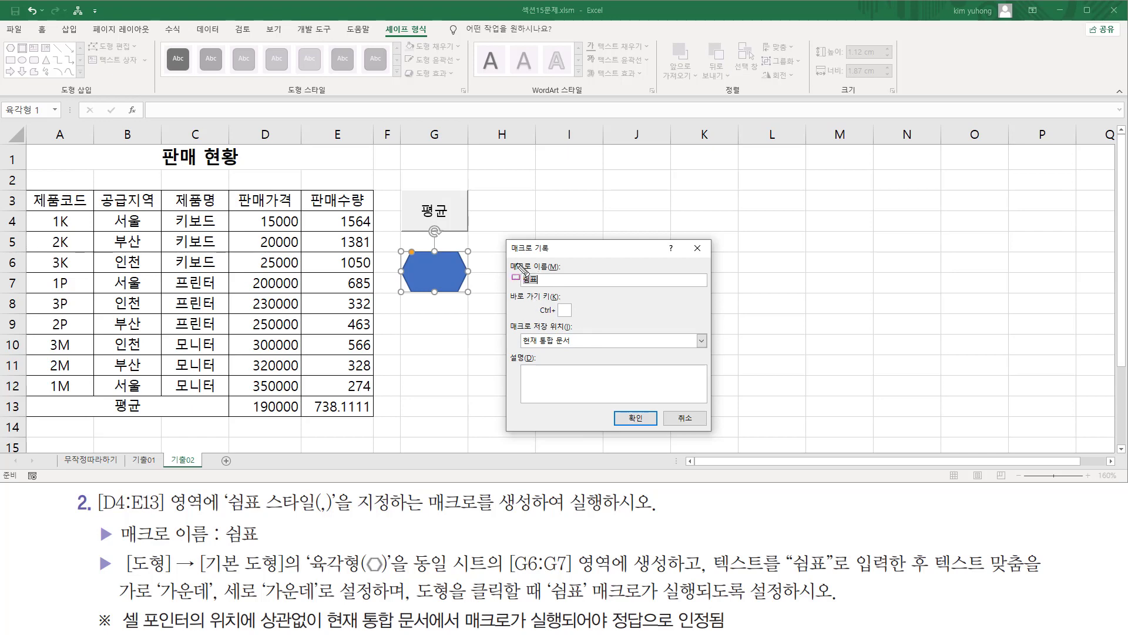
drag(505, 258, 566, 288)
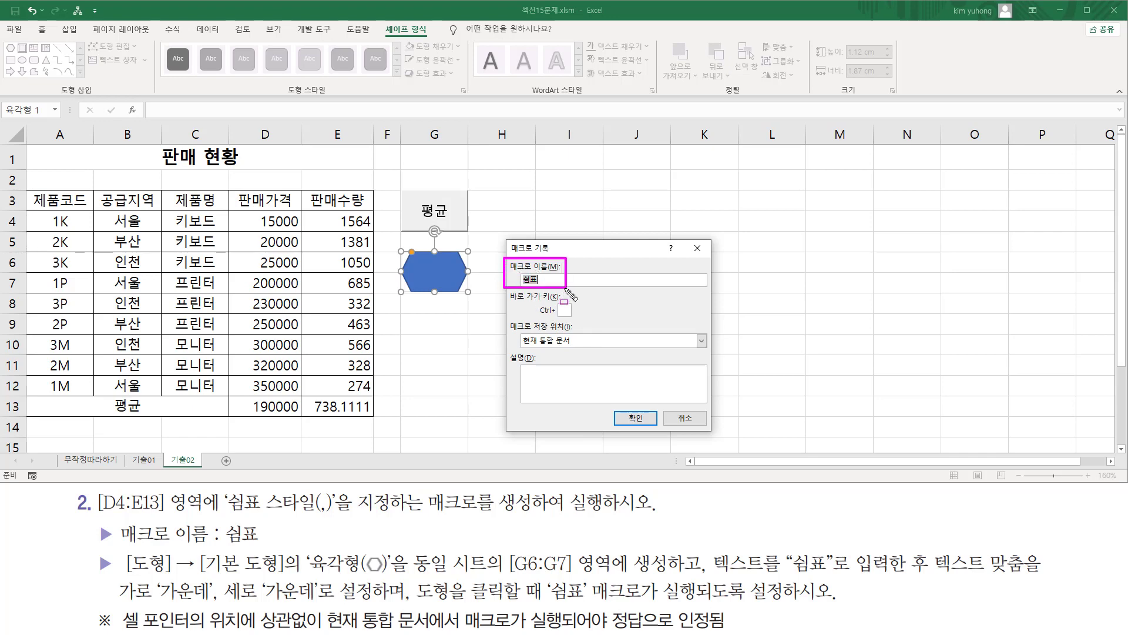
drag(507, 320, 580, 348)
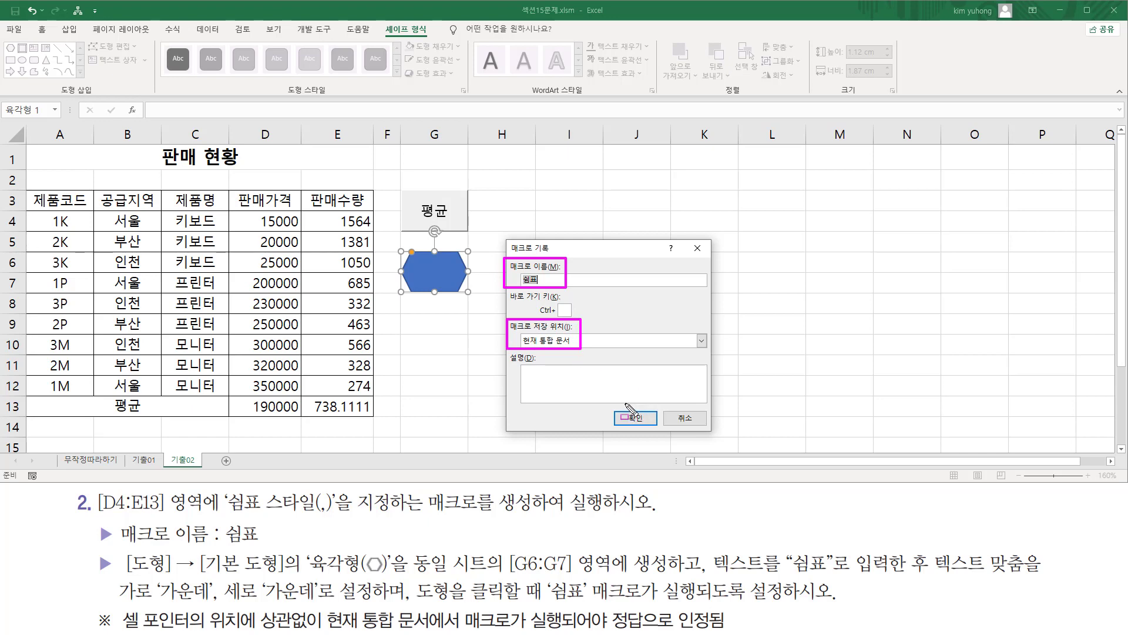
drag(620, 403, 654, 434)
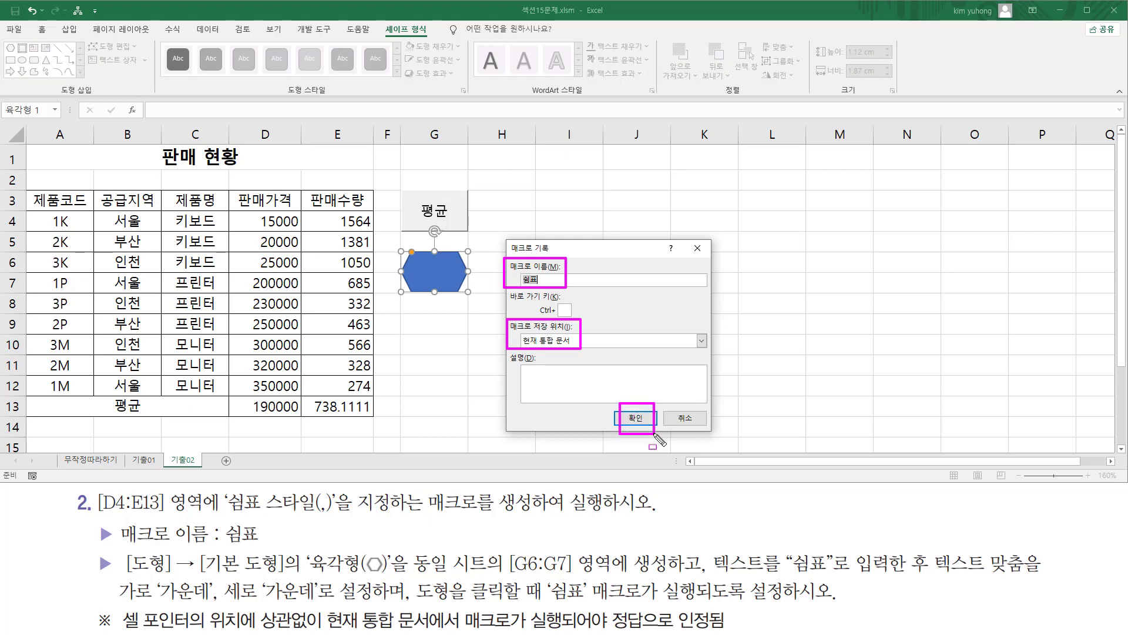
key(Escape)
click(636, 418)
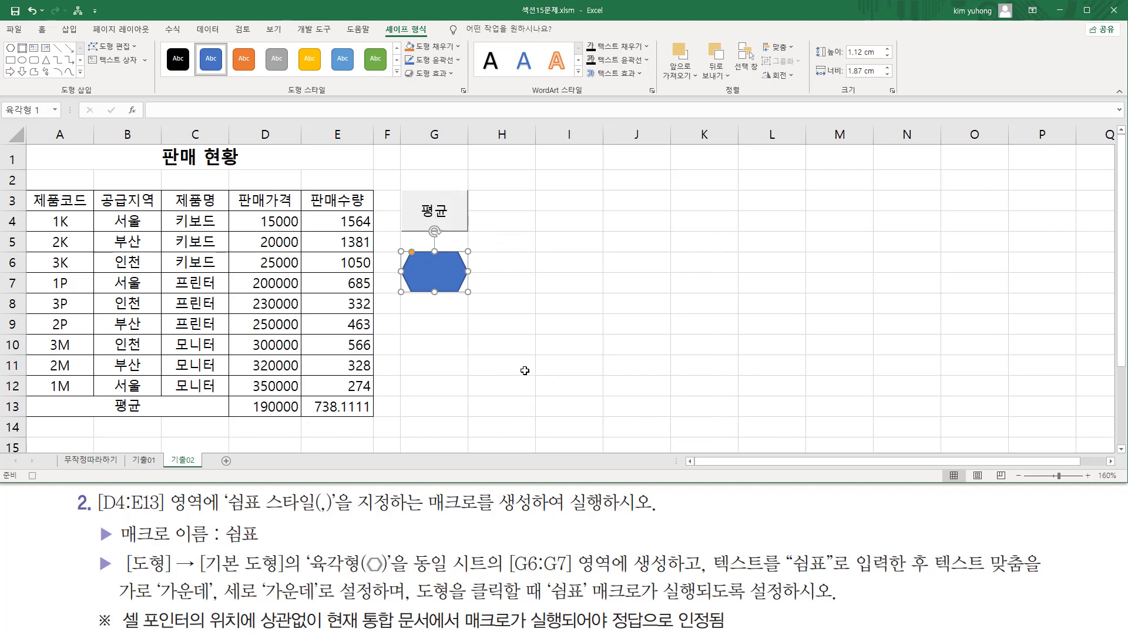
- Apply comma style (쉼표 스타일) to D4:E13, finish on empty cell K6, and stop recording the 쉼표 macro
click(254, 222)
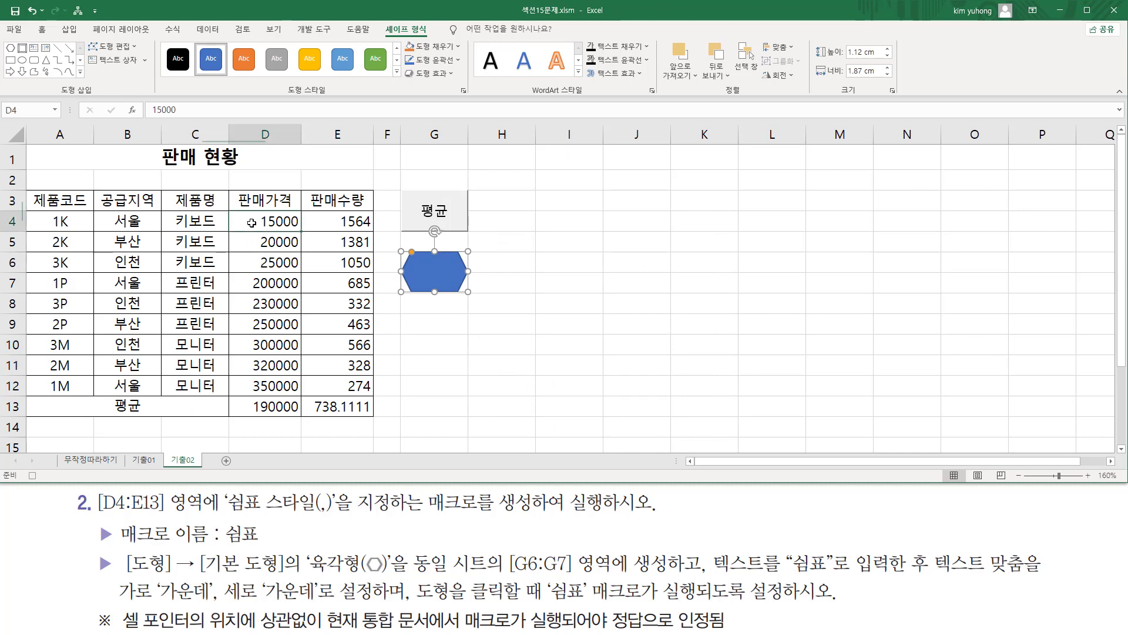
drag(252, 220, 323, 405)
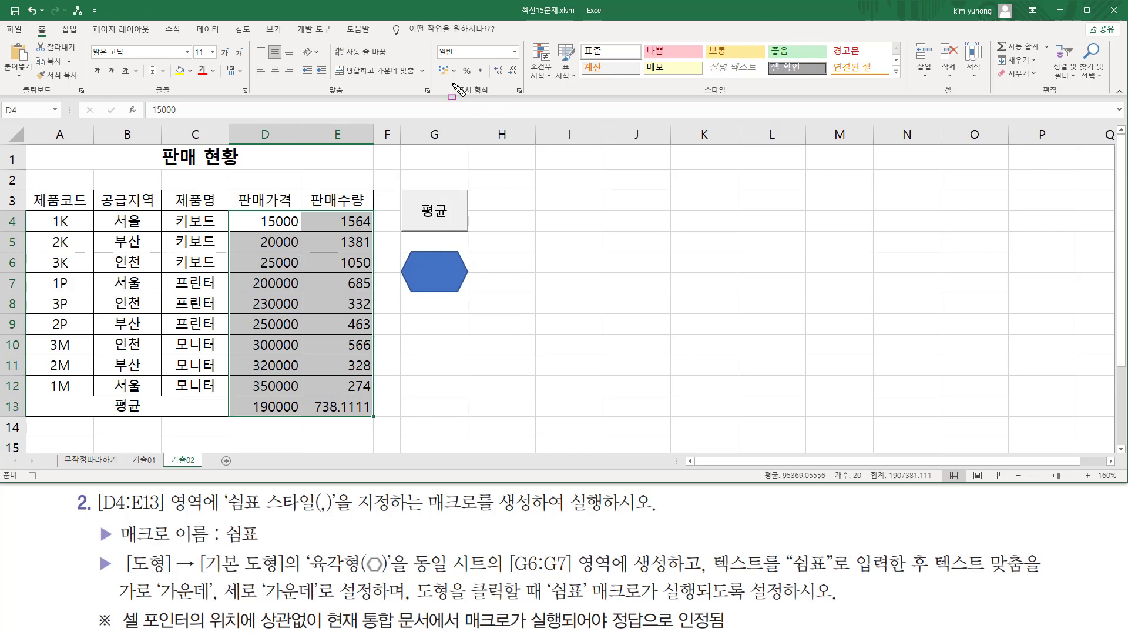
drag(452, 83, 498, 100)
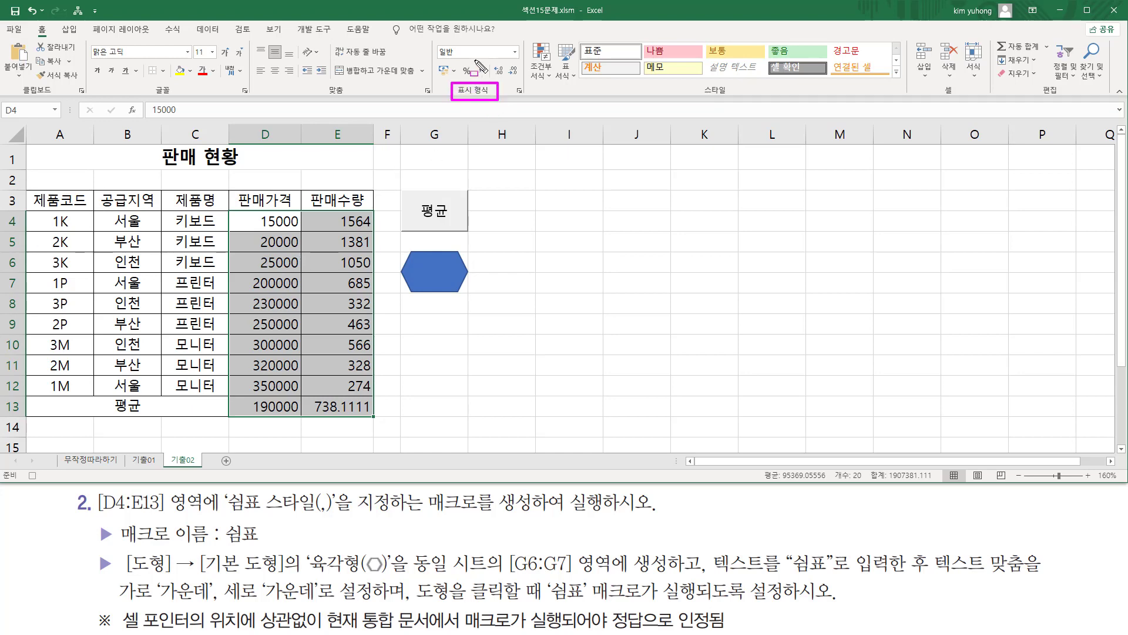
drag(474, 58, 490, 77)
key(Escape)
click(481, 72)
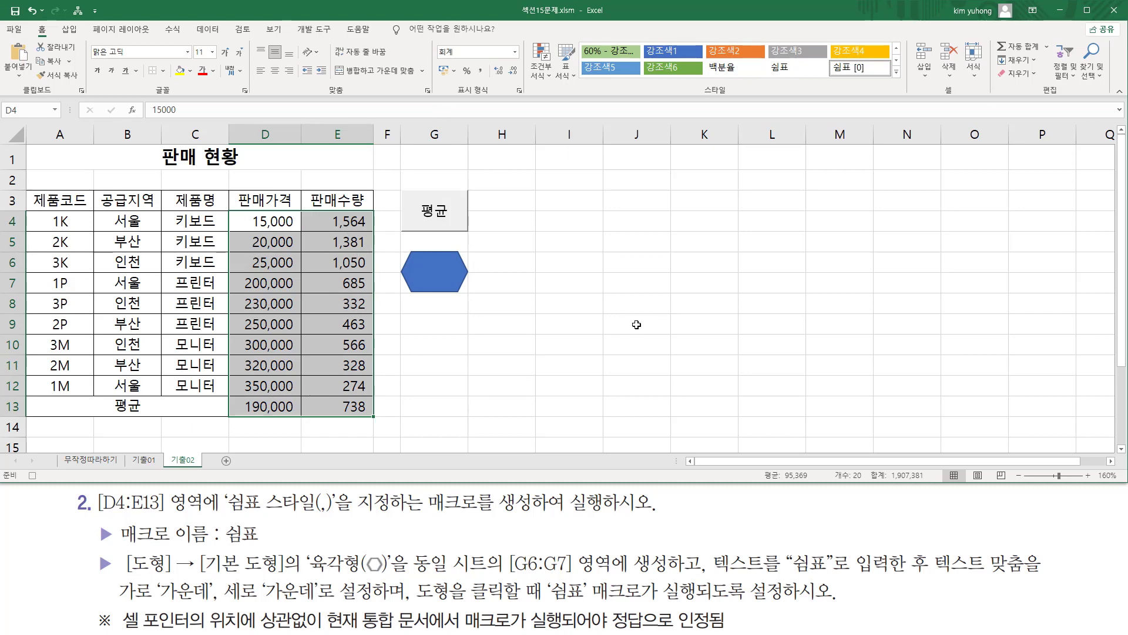
click(715, 263)
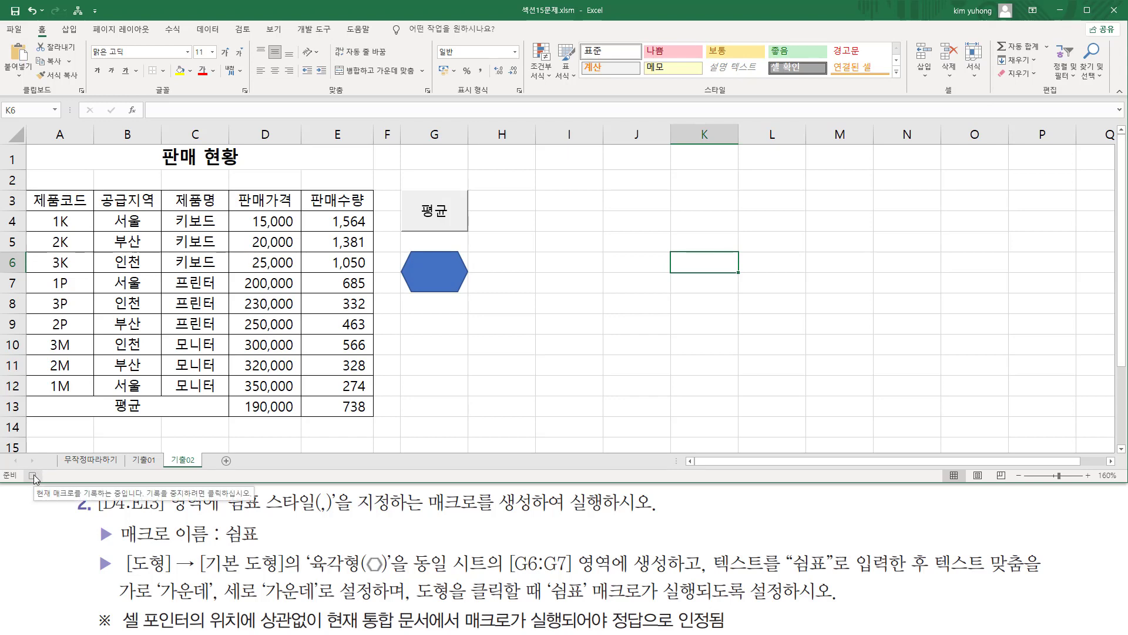
click(619, 300)
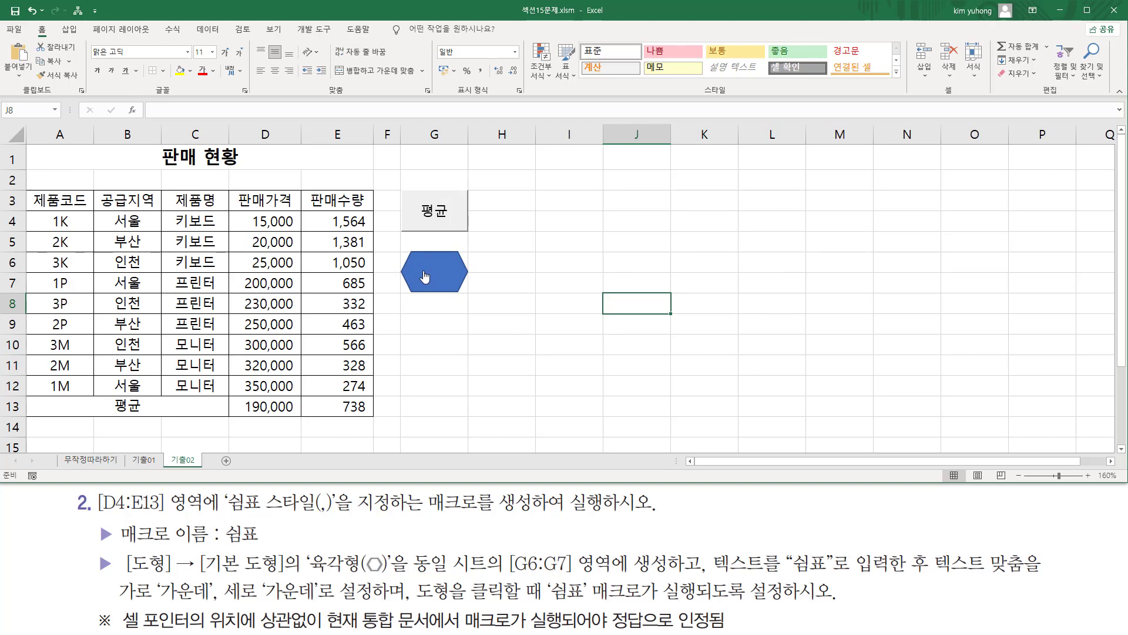
- Add the text 쉼표 to the hexagon over G6:G7 and deselect the shape
right_click(425, 276)
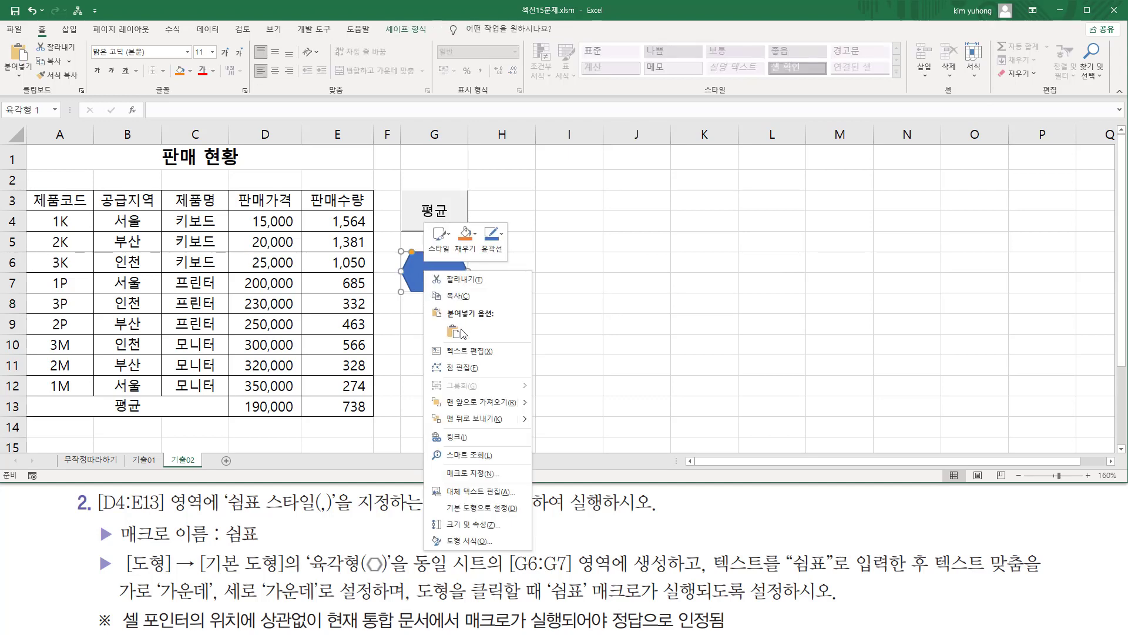
click(467, 350)
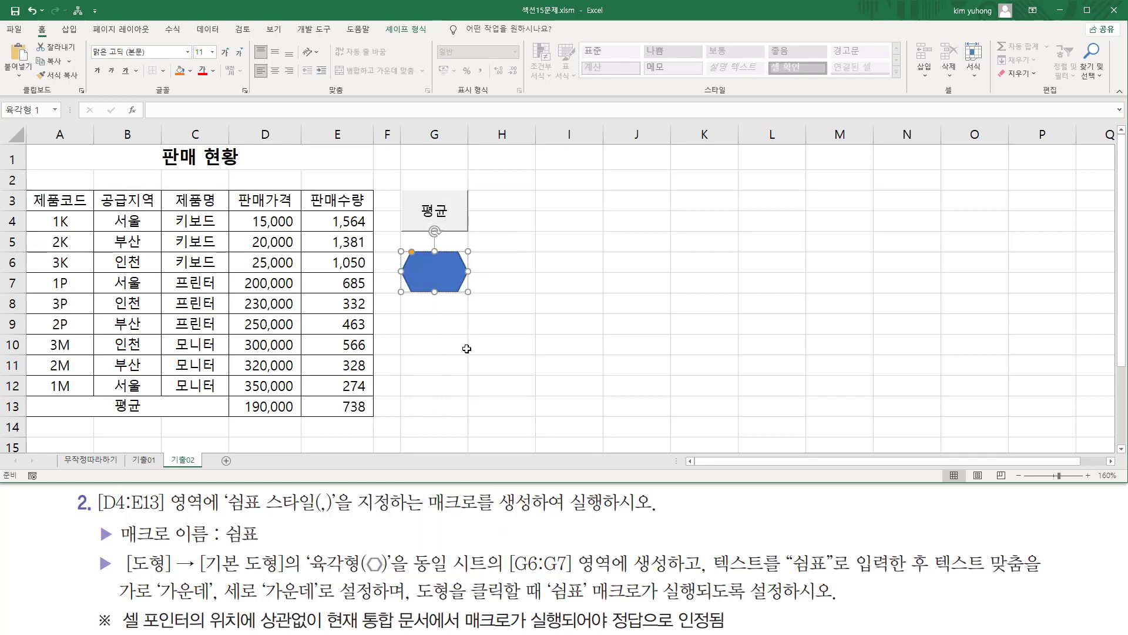
text(쉼표)
click(504, 319)
- Centre the hexagon's text both vertically and horizontally, then deselect the shape
drag(934, 575, 1034, 576)
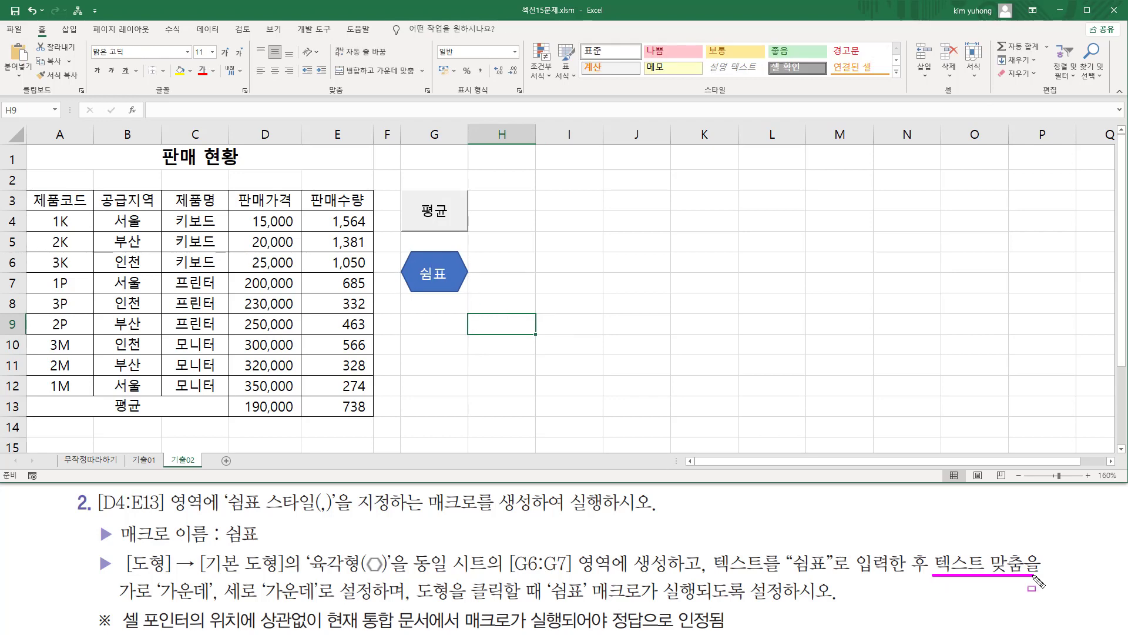
mouse_move(111, 576)
mouse_down()
mouse_move(269, 607)
mouse_move(327, 606)
mouse_up()
key(Escape)
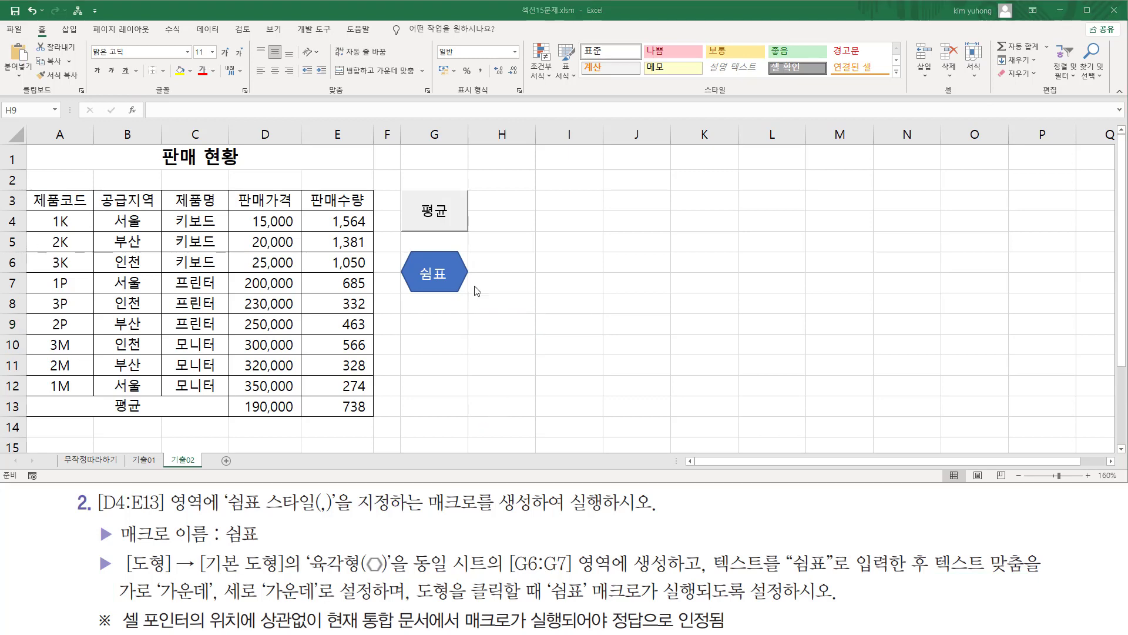
right_click(433, 265)
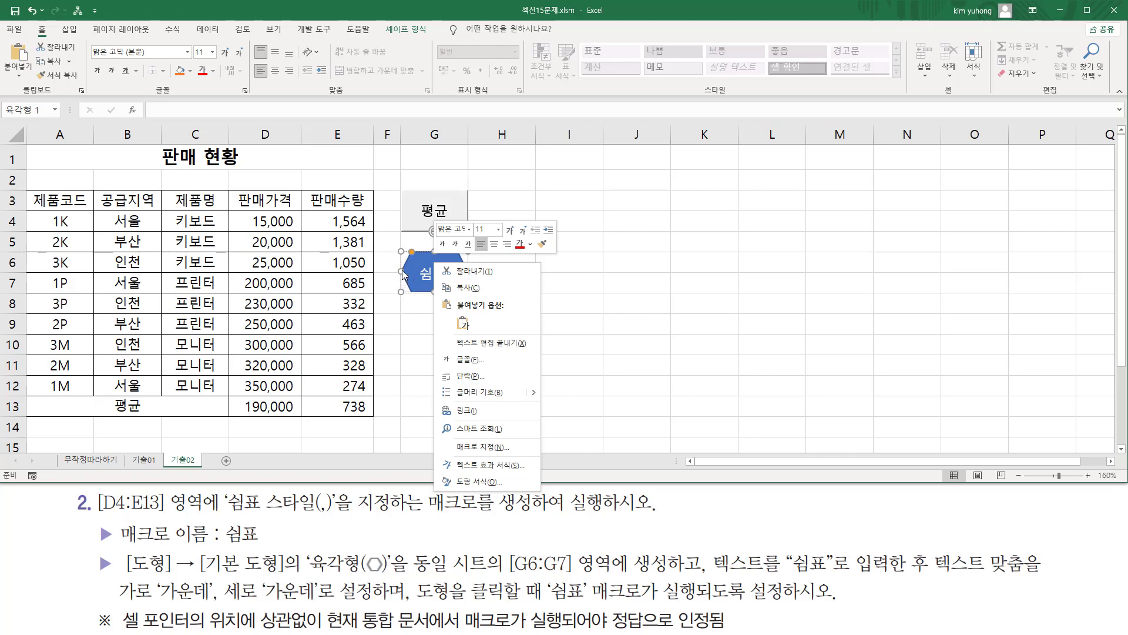
click(402, 271)
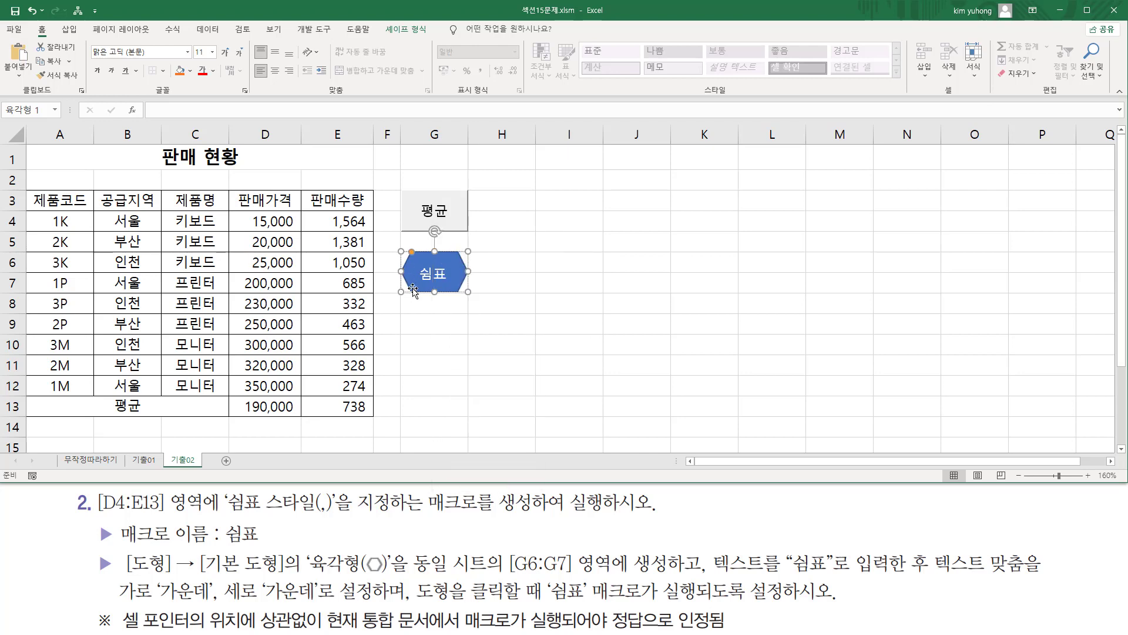
key(ctrl+2)
mouse_move(268, 43)
mouse_down()
mouse_move(294, 65)
mouse_move(284, 60)
mouse_move(285, 78)
mouse_up()
key(Escape)
click(275, 51)
click(274, 52)
click(274, 71)
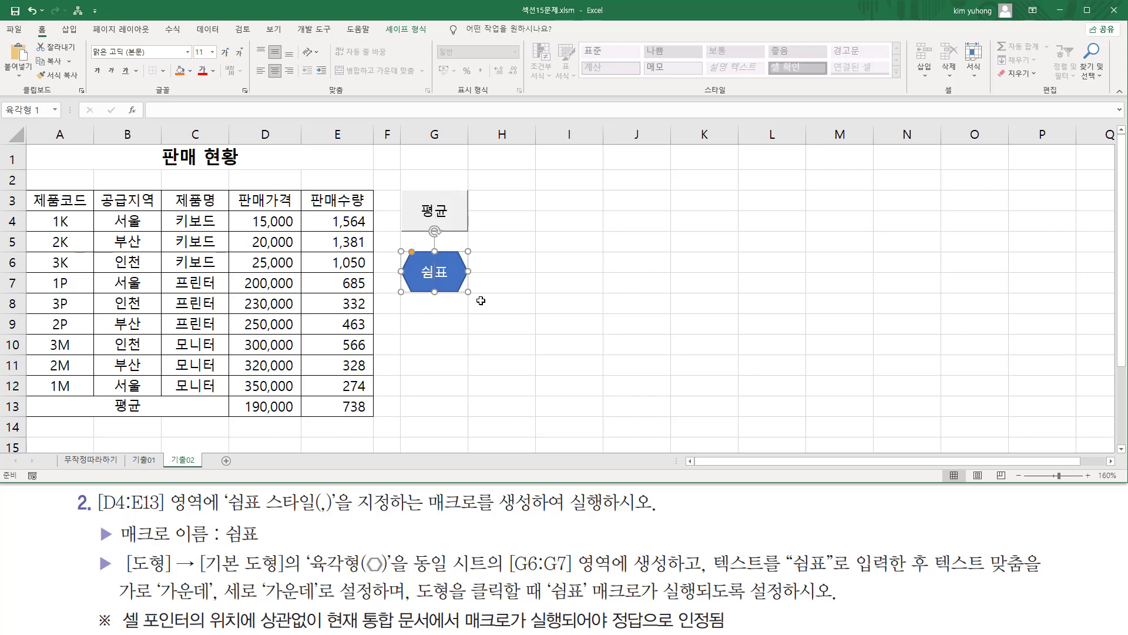
click(559, 305)
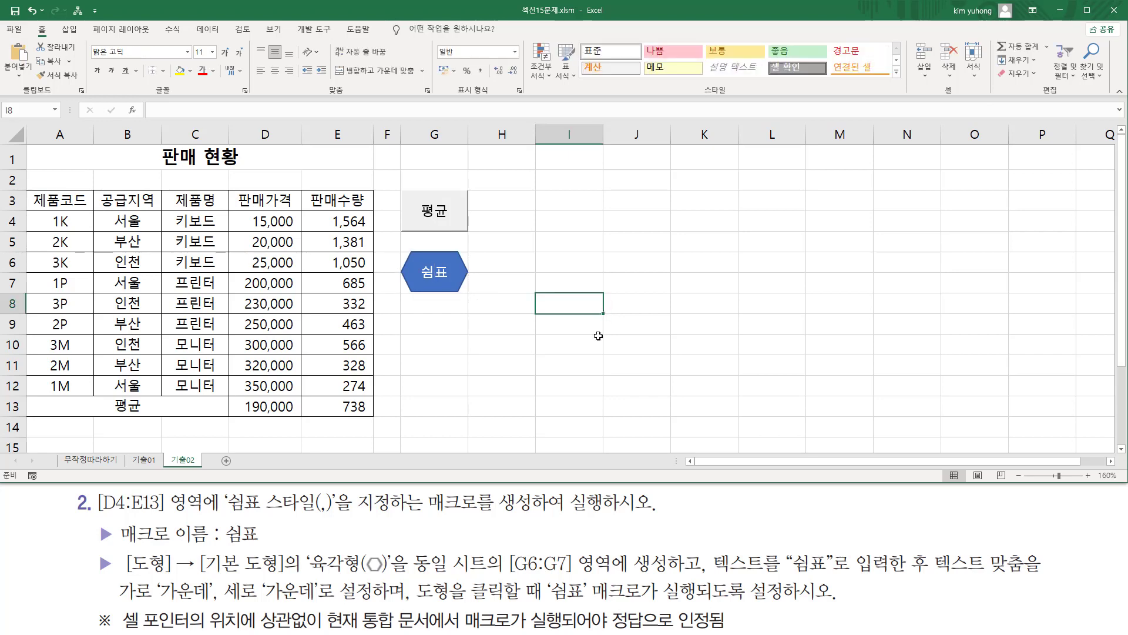
- Reset the number format of D4:E13 to General (일반) so the 쉼표 macro can be tested
click(272, 259)
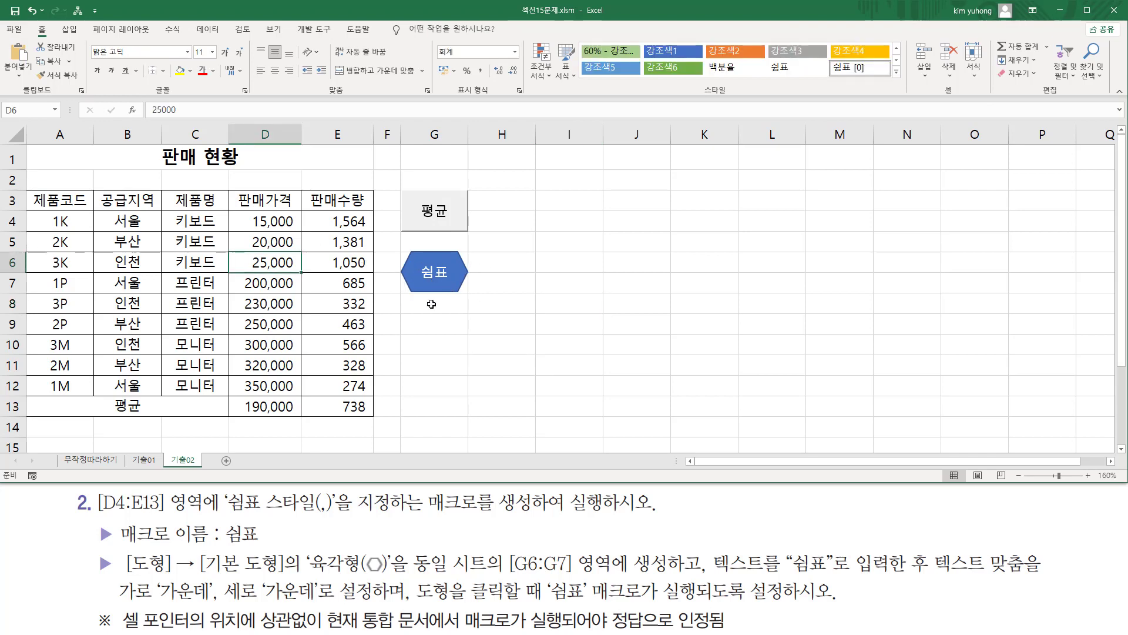
click(255, 221)
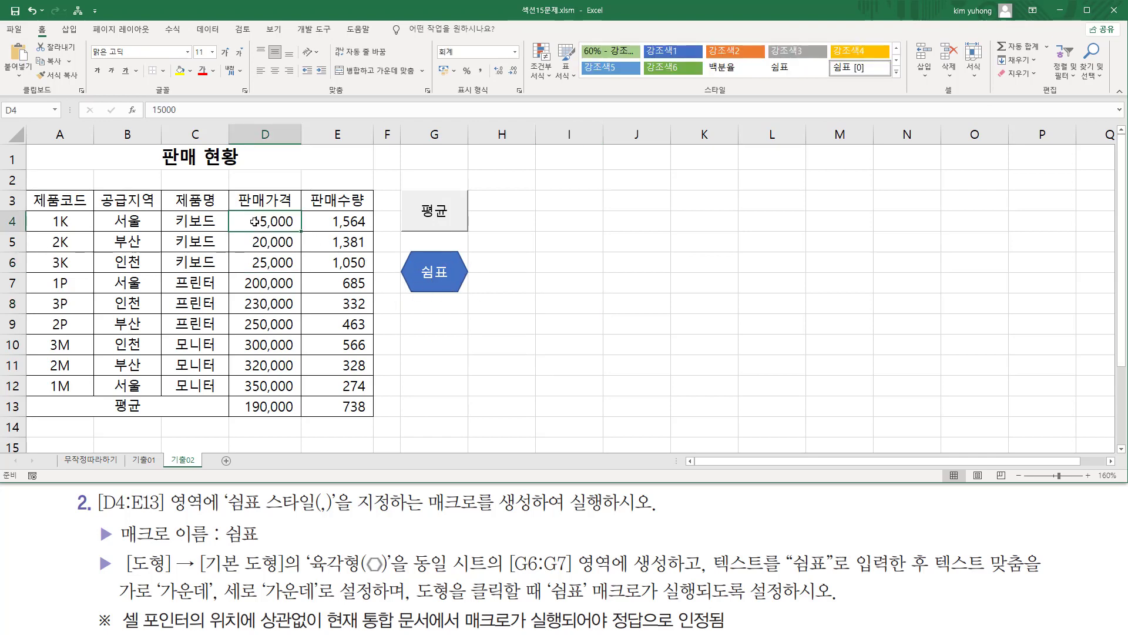
mouse_move(254, 222)
mouse_down()
mouse_move(330, 364)
mouse_move(336, 403)
mouse_up()
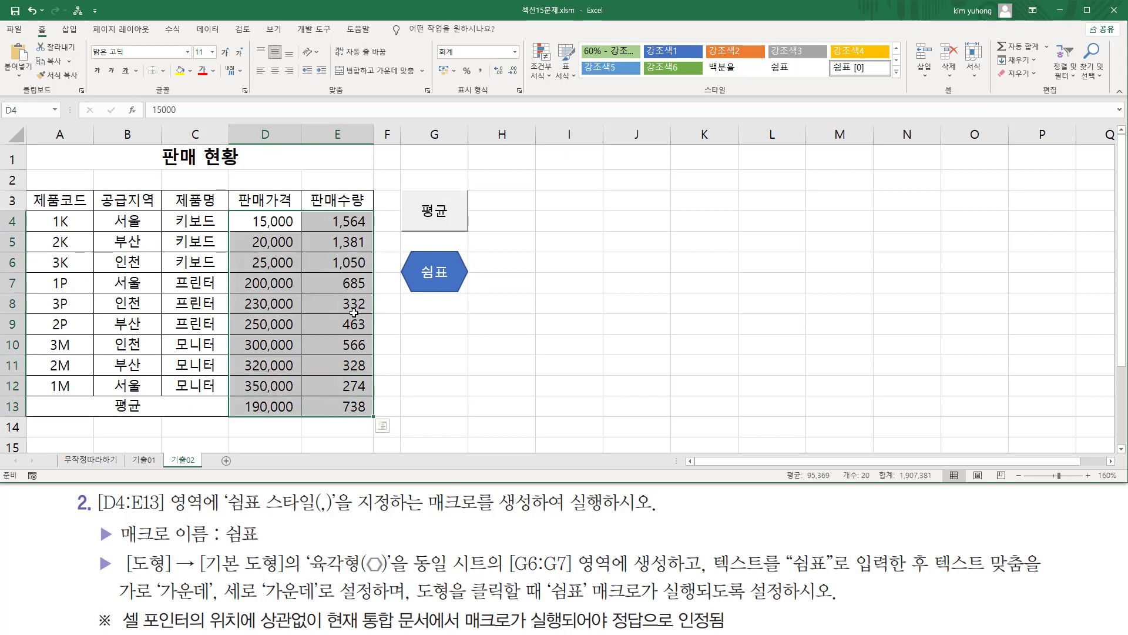
key(ctrl+1)
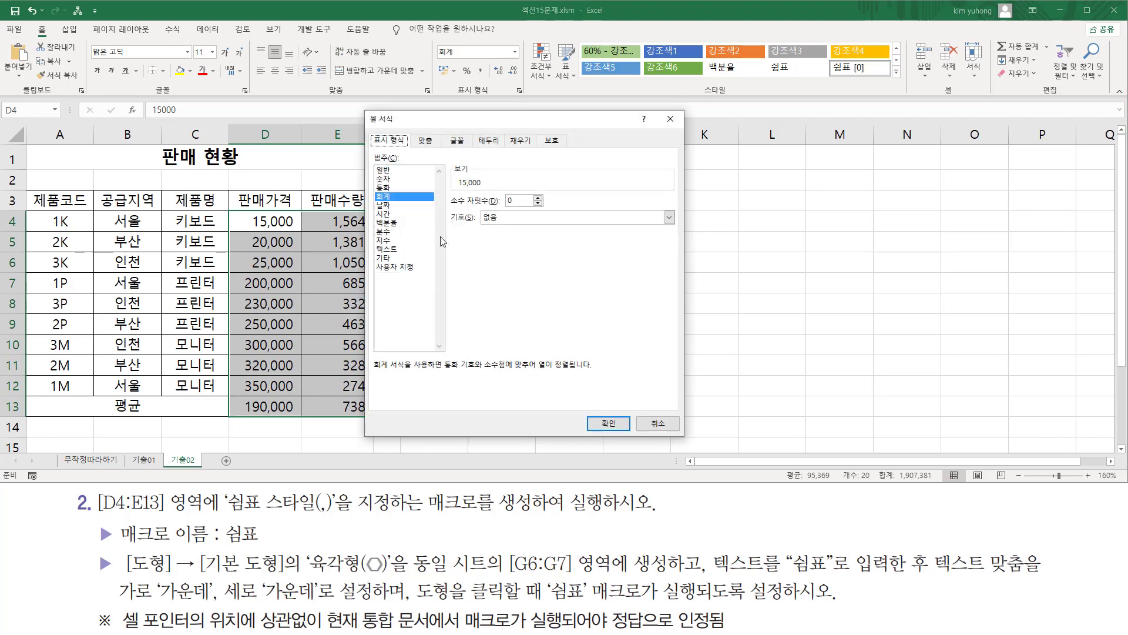
click(384, 170)
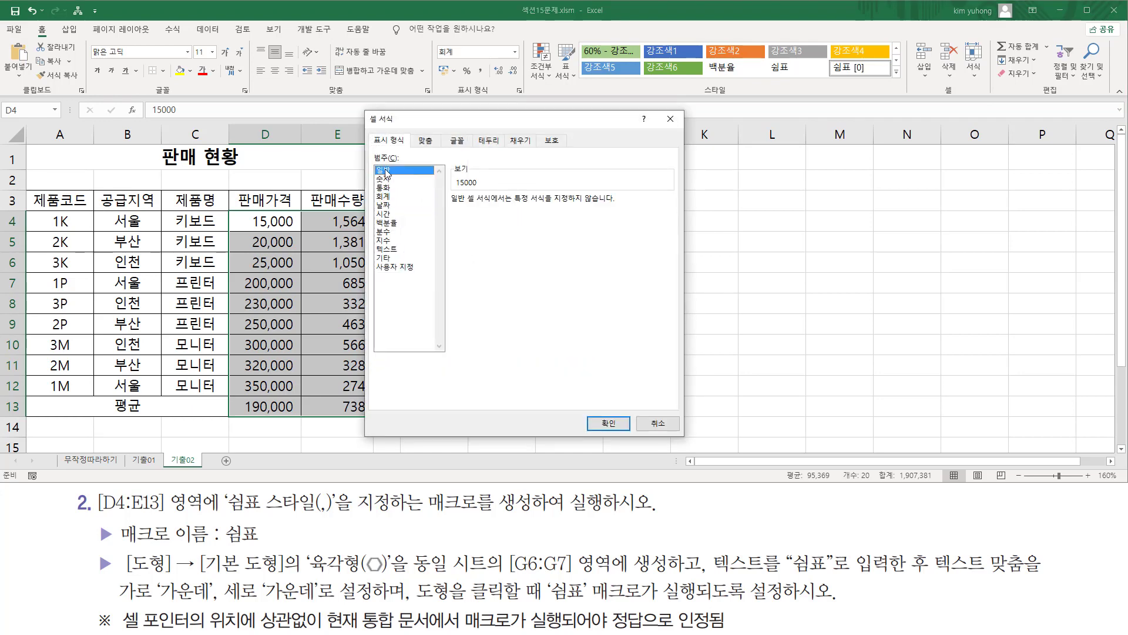
click(601, 423)
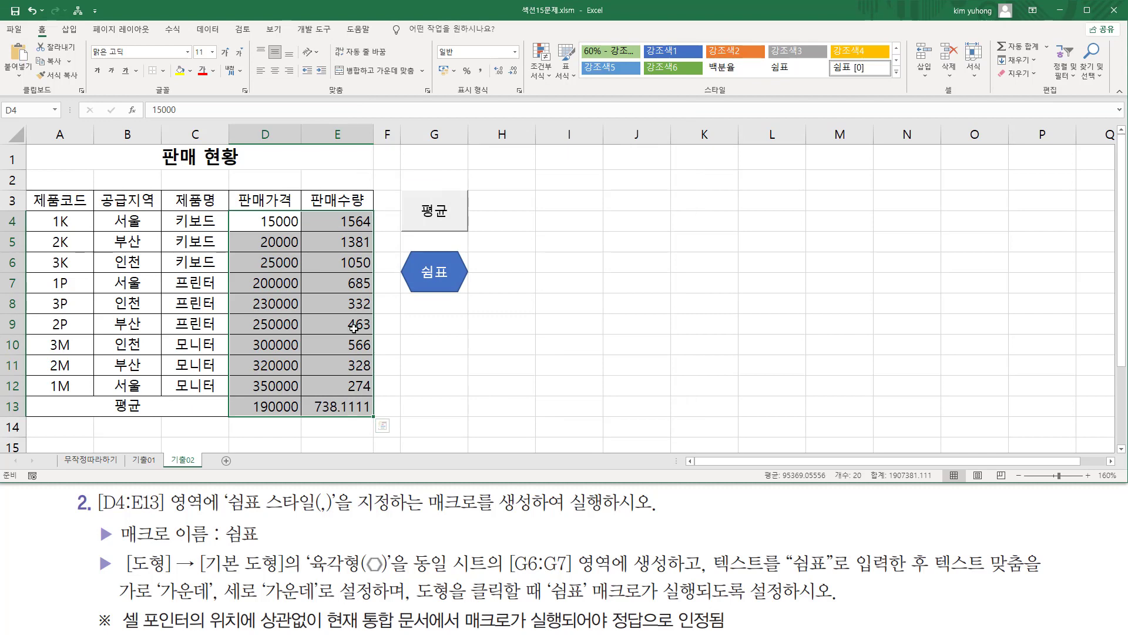
click(632, 284)
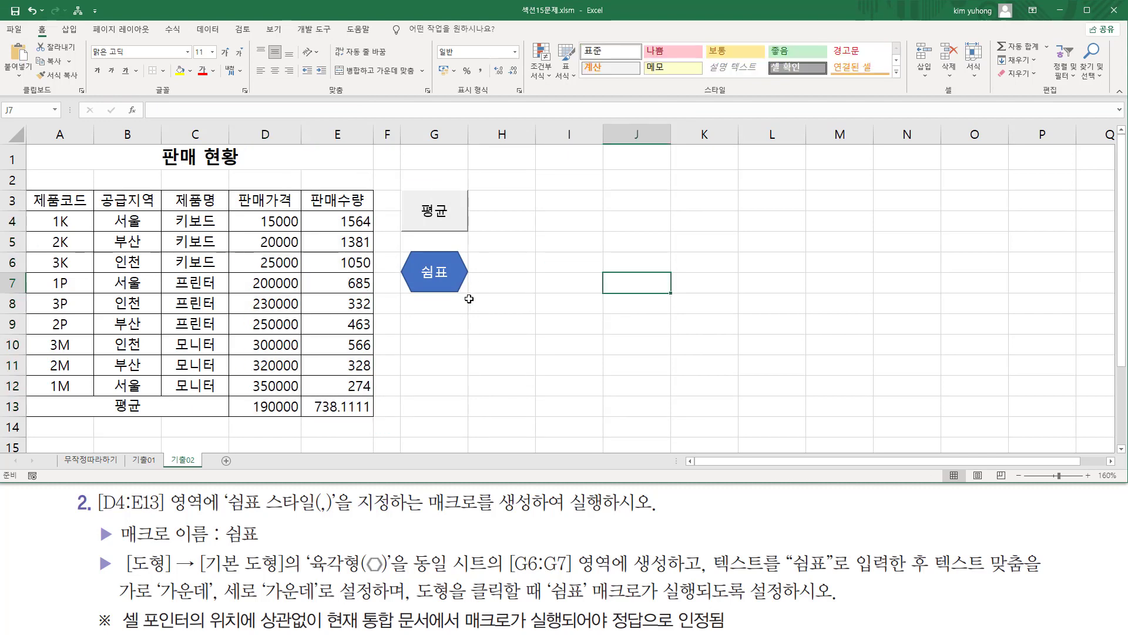
- Run the 쉼표 macro from the hexagon to apply comma style to D4:E13, then select an empty cell
click(438, 276)
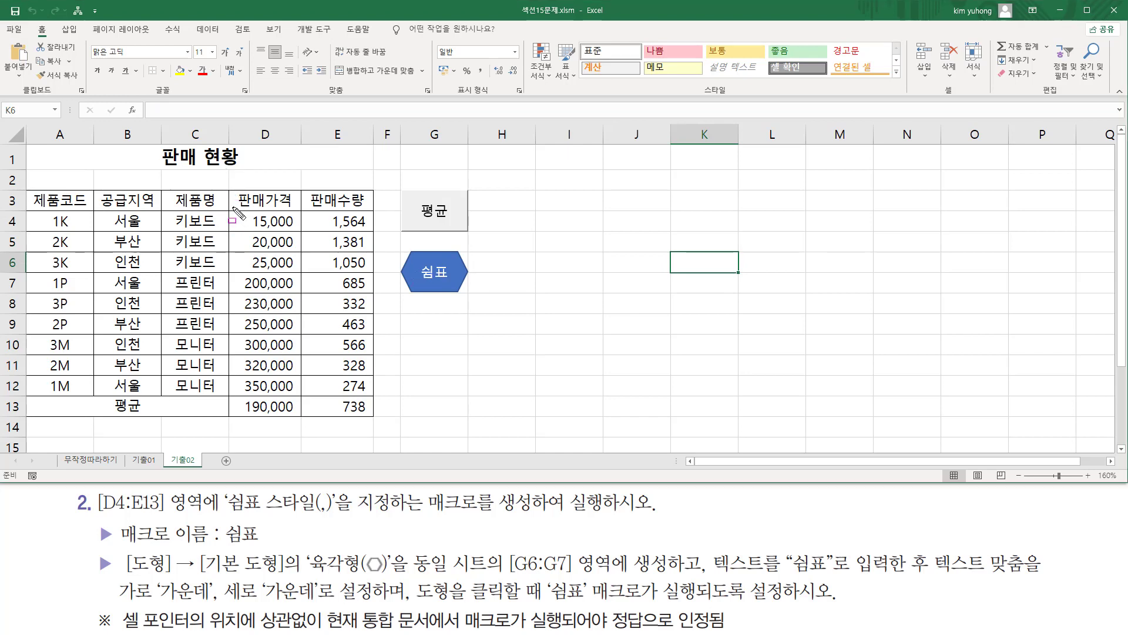
mouse_move(233, 207)
mouse_down()
mouse_move(366, 385)
mouse_move(372, 420)
mouse_up()
key(Escape)
click(557, 338)
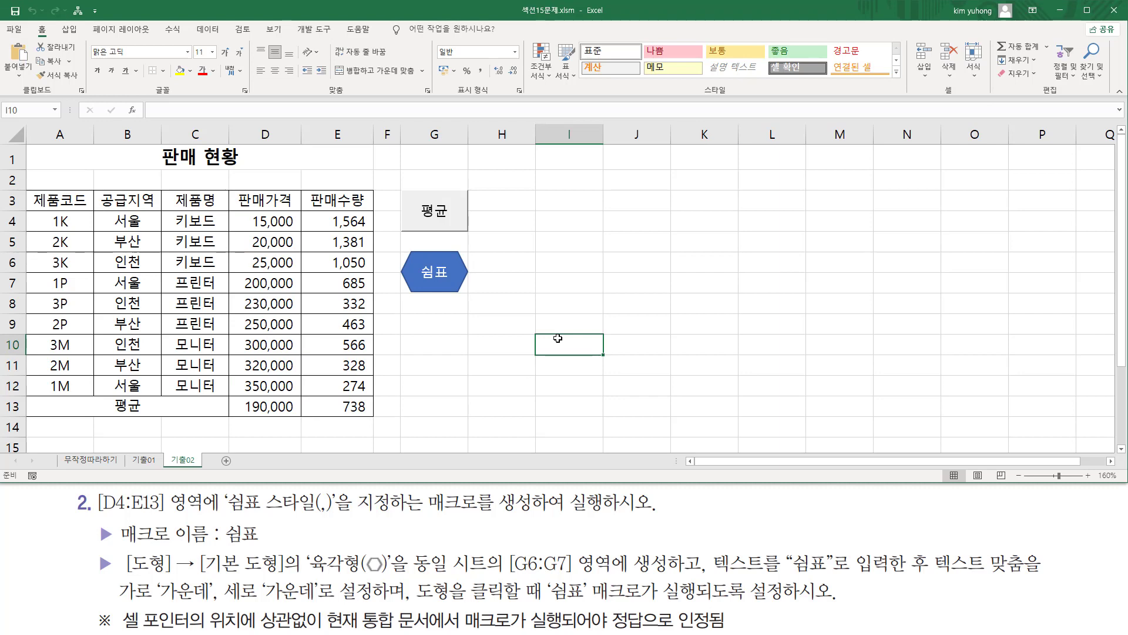